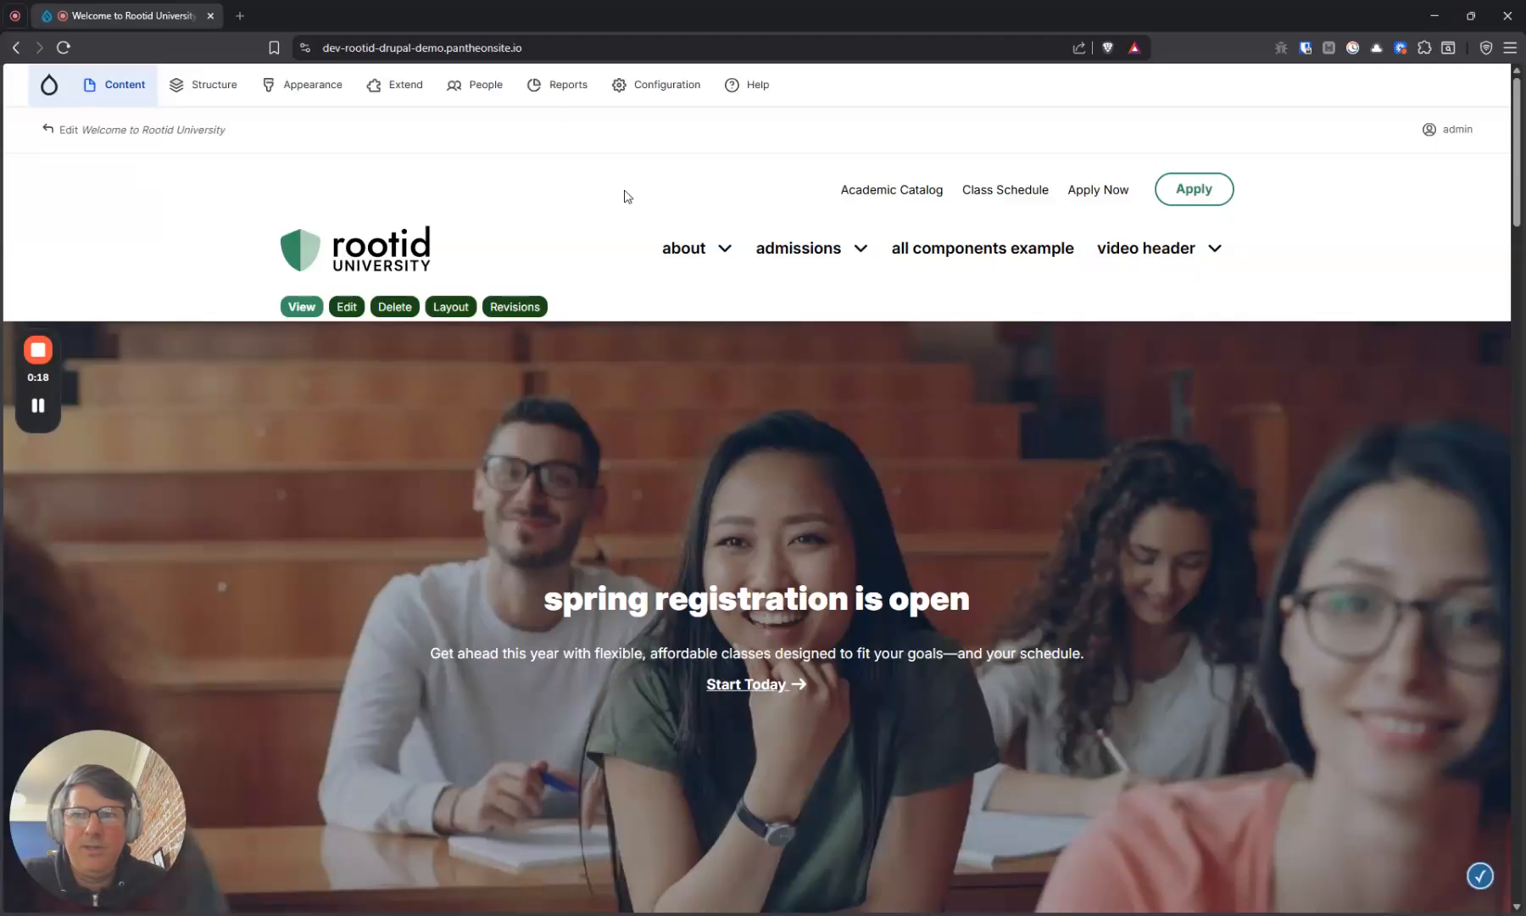
Start creating a new content block of the type Site Notice
mouse_move(128, 104)
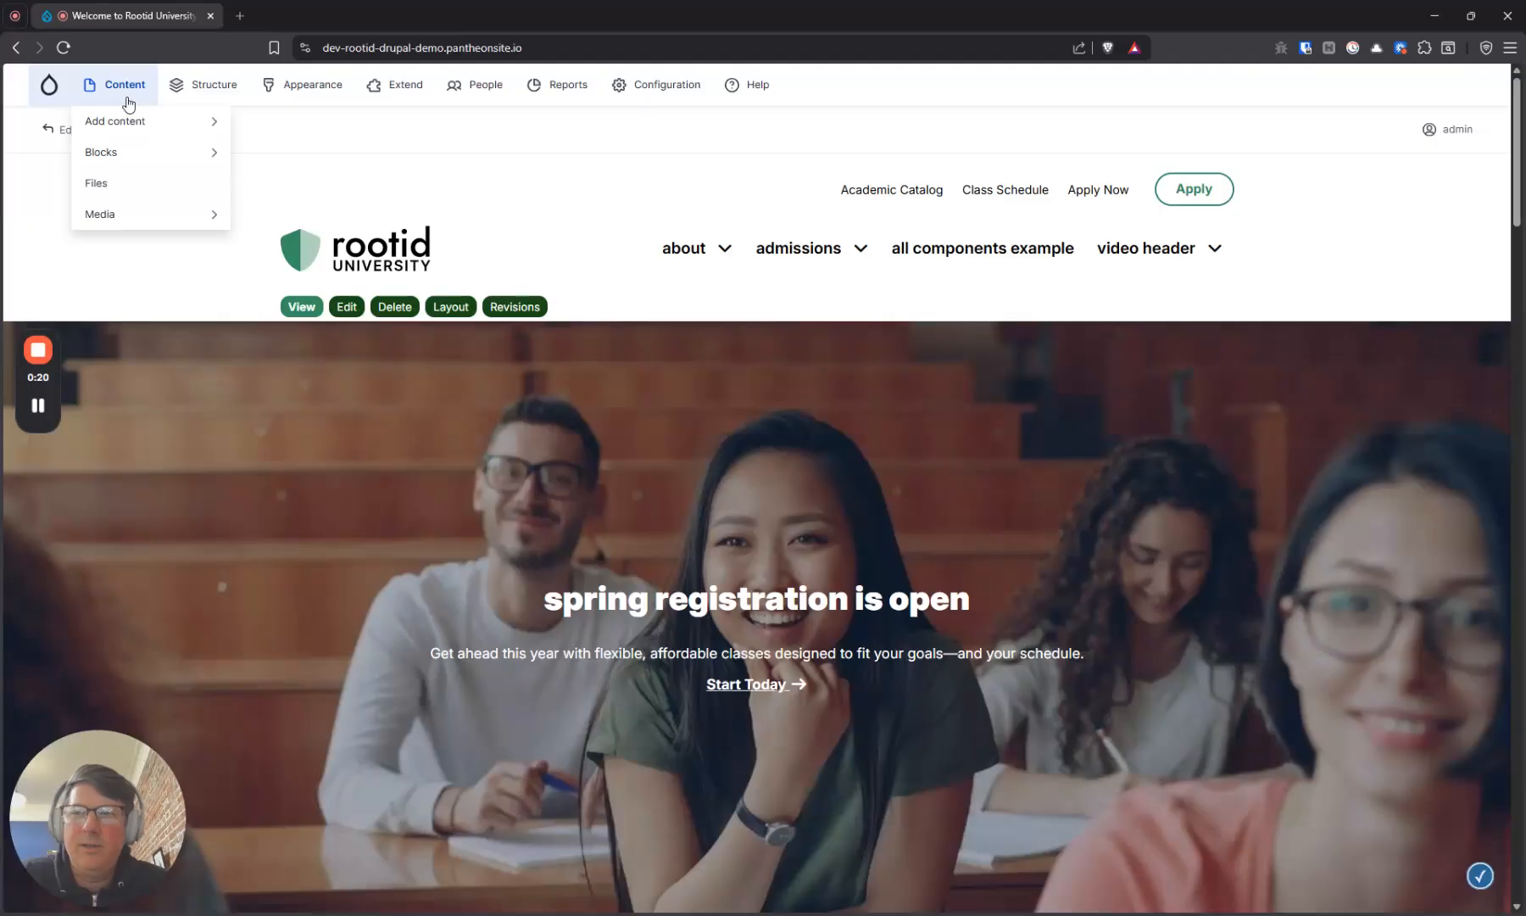
mouse_move(105, 161)
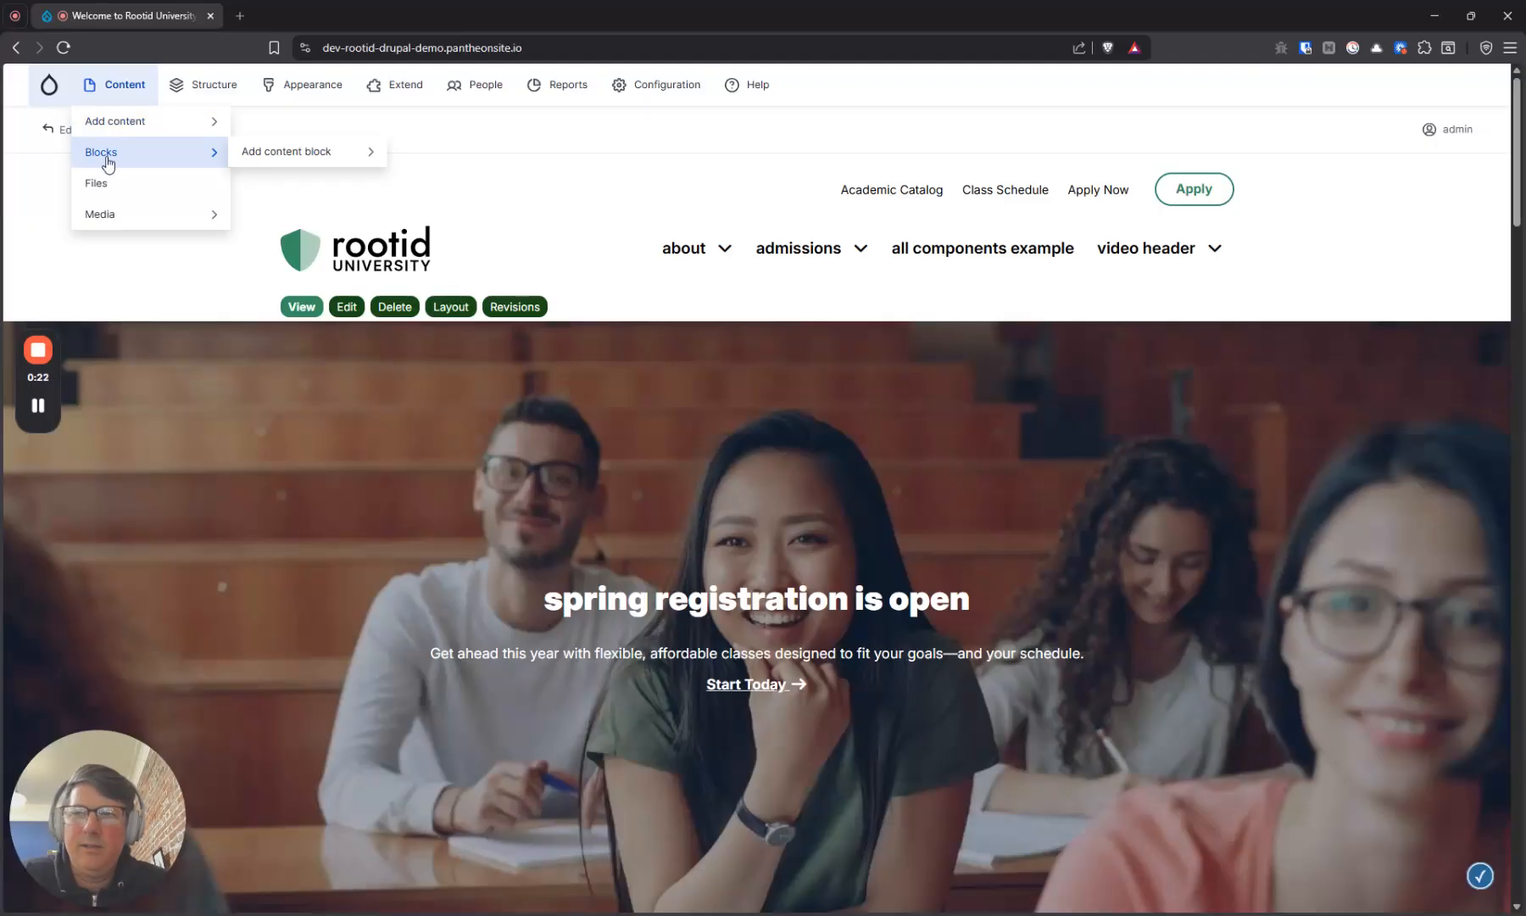
click(262, 157)
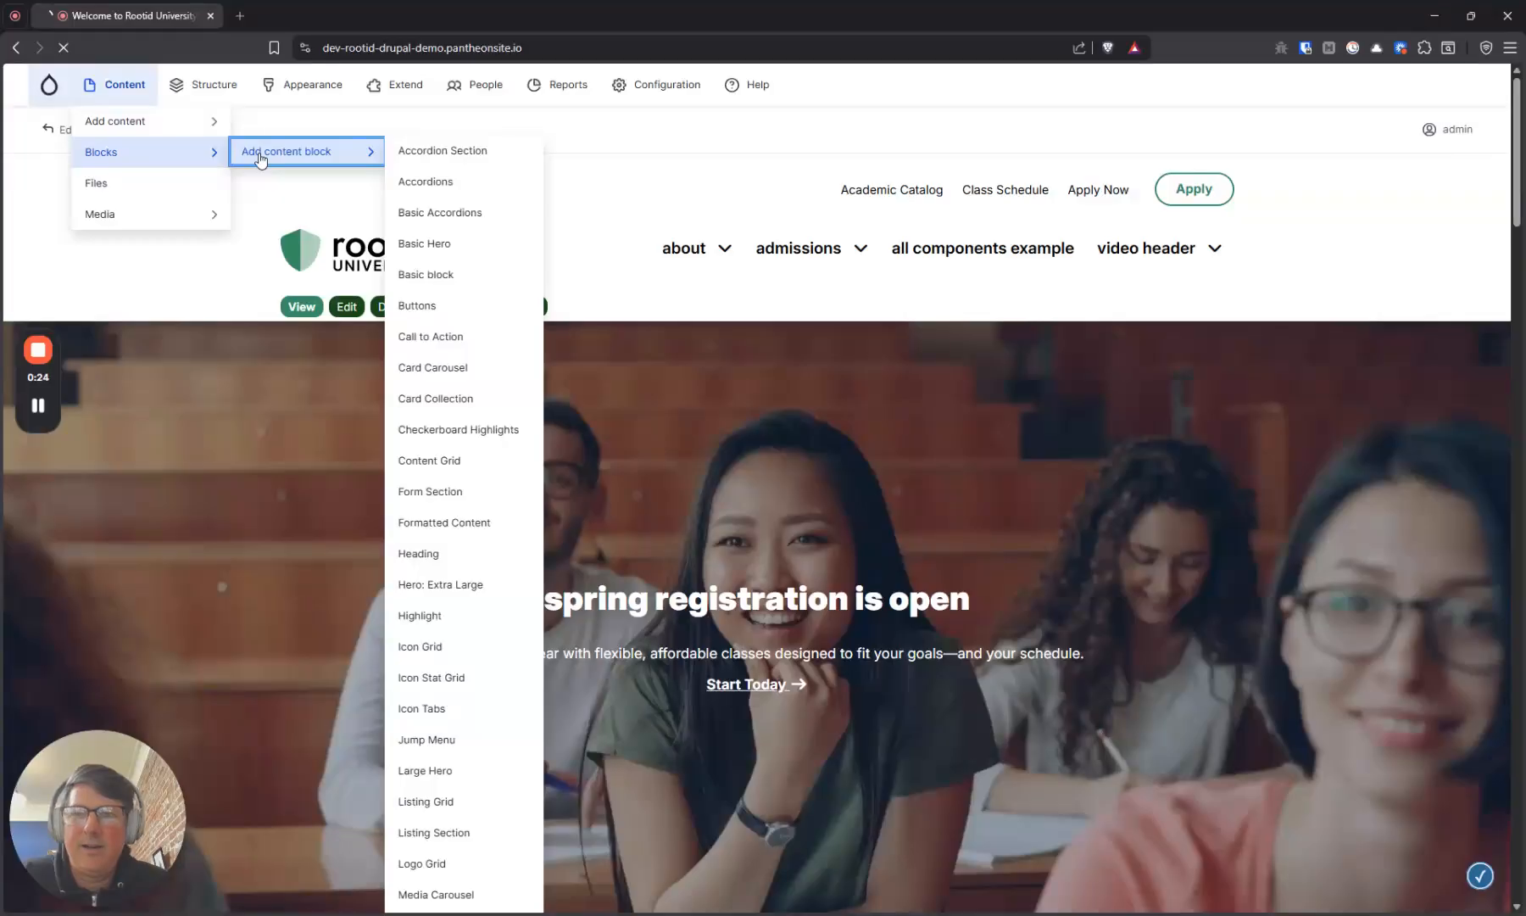
scroll(345, 292, down, 20)
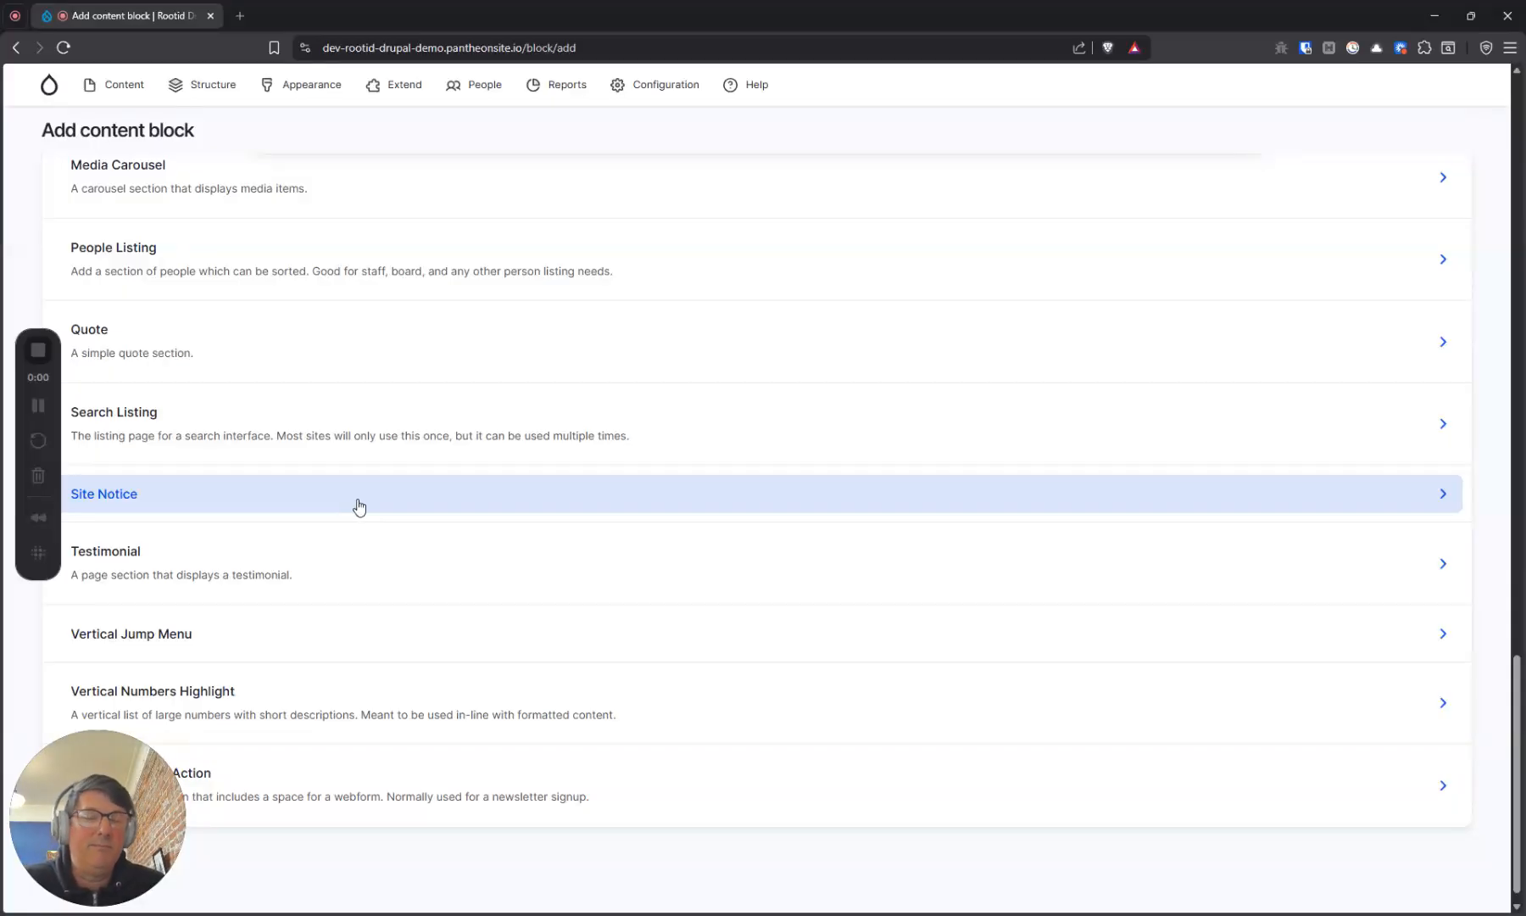
click(360, 506)
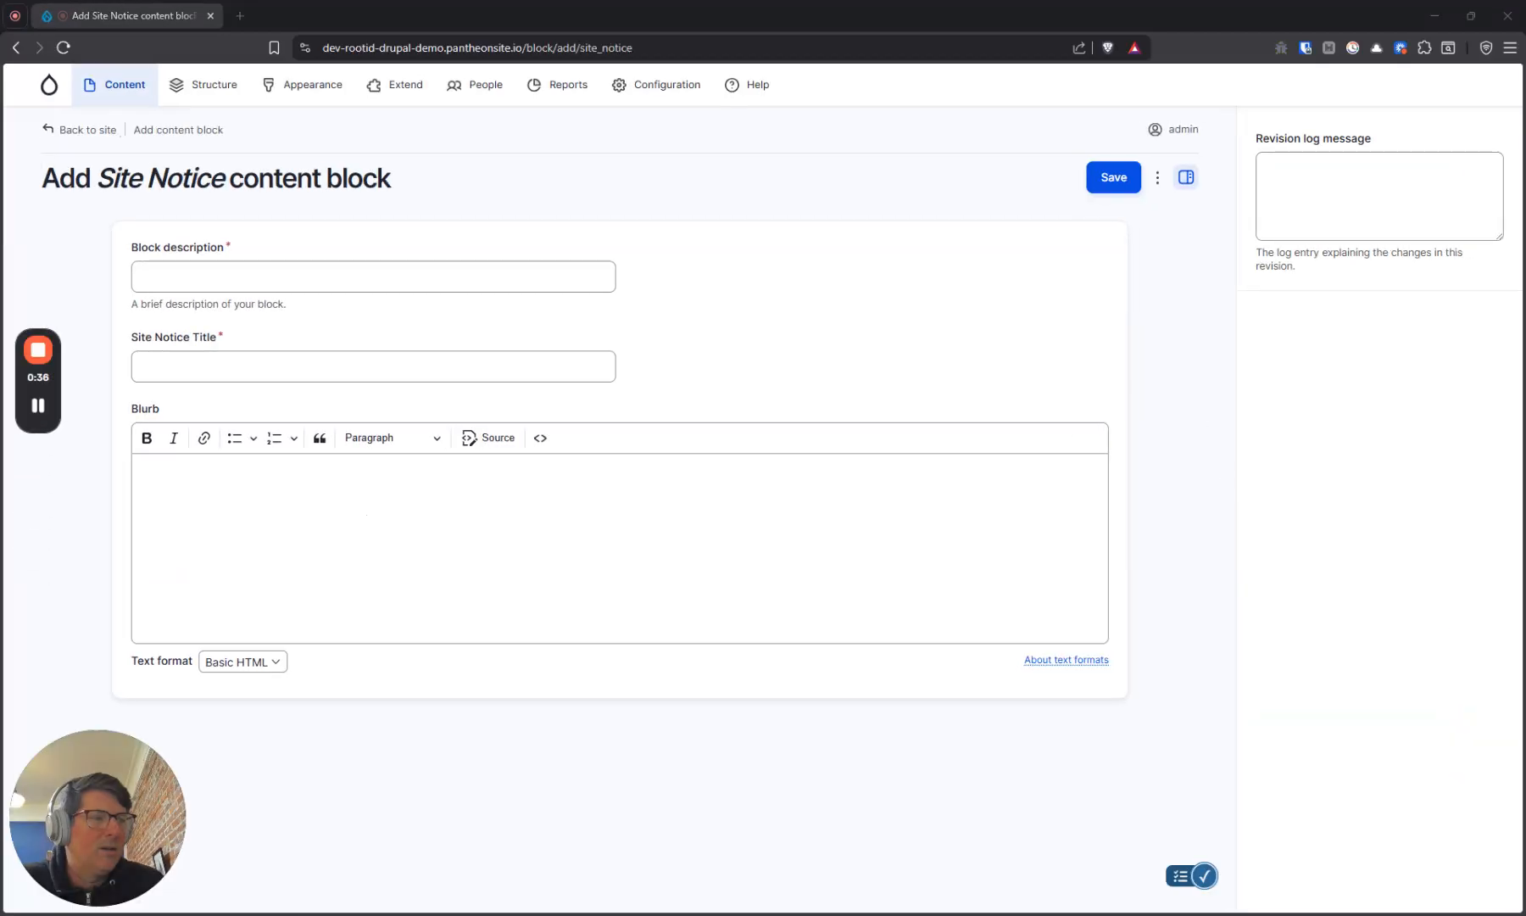
Enter "Main Office Closed" as both the block description and the site notice title
click(607, 277)
text(Main Office Closed)
click(467, 356)
text(Main Office Closed)
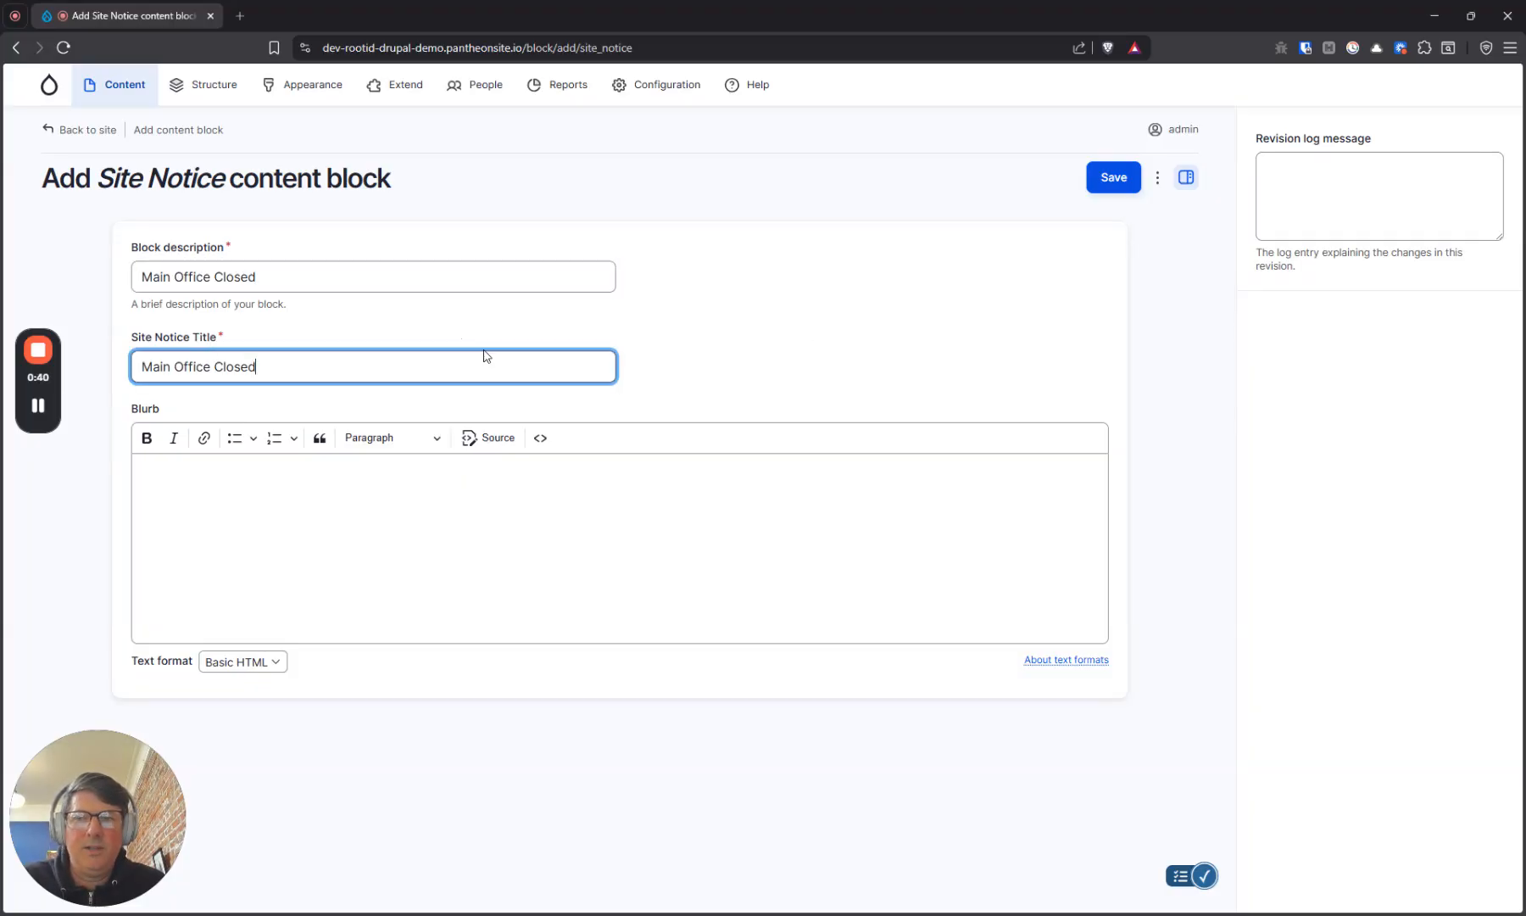
Extend the block description to read "Main Campus - Main Office Closed"
click(450, 278)
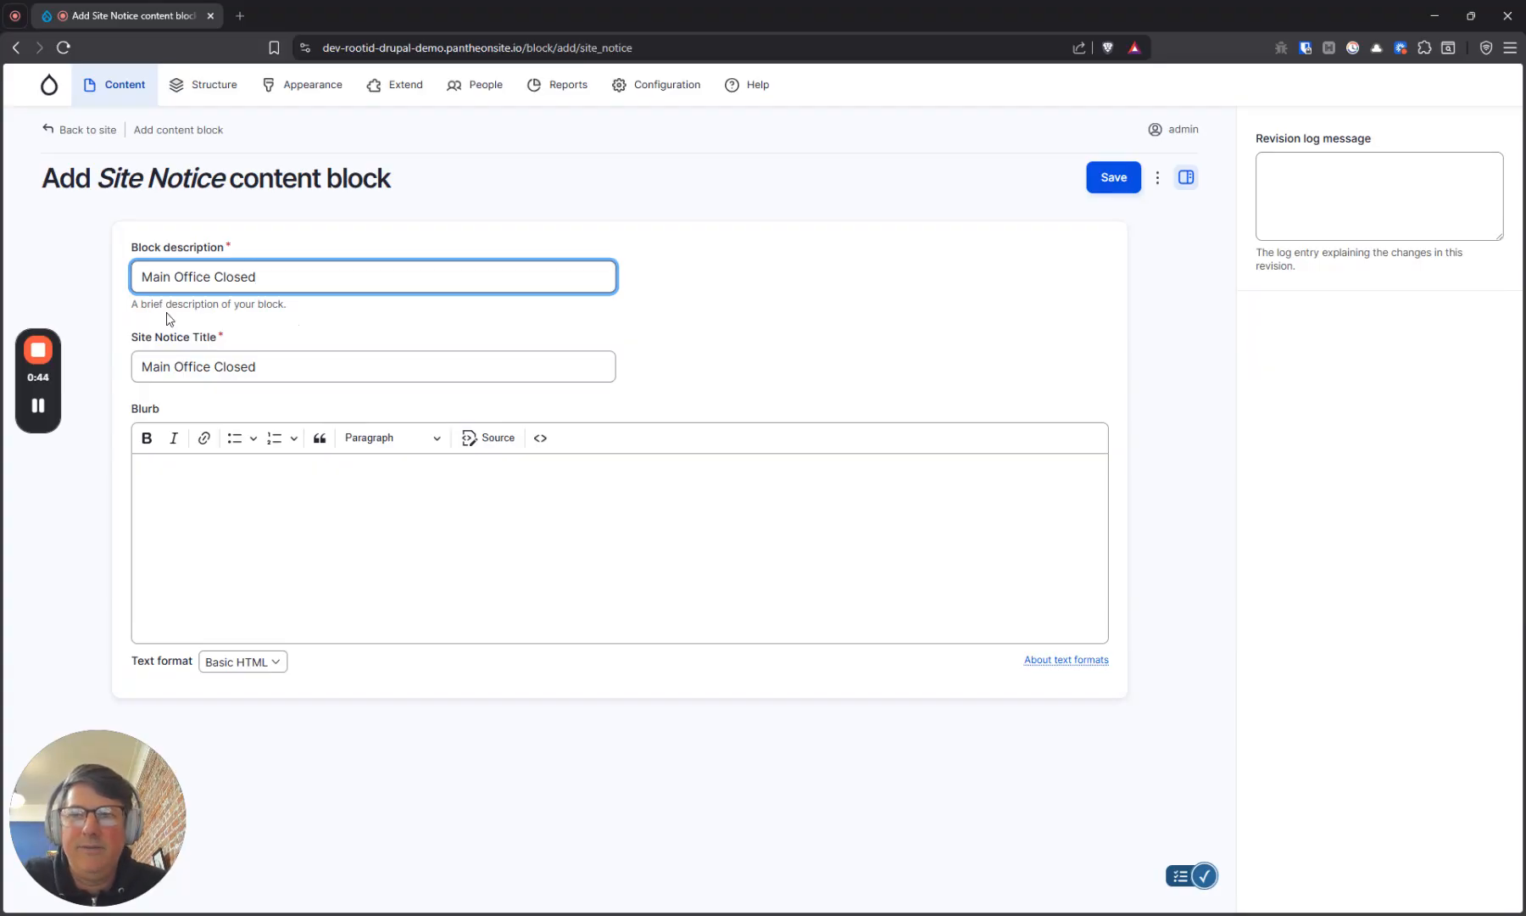
text(Main O)
text(ampu)
text(s -)
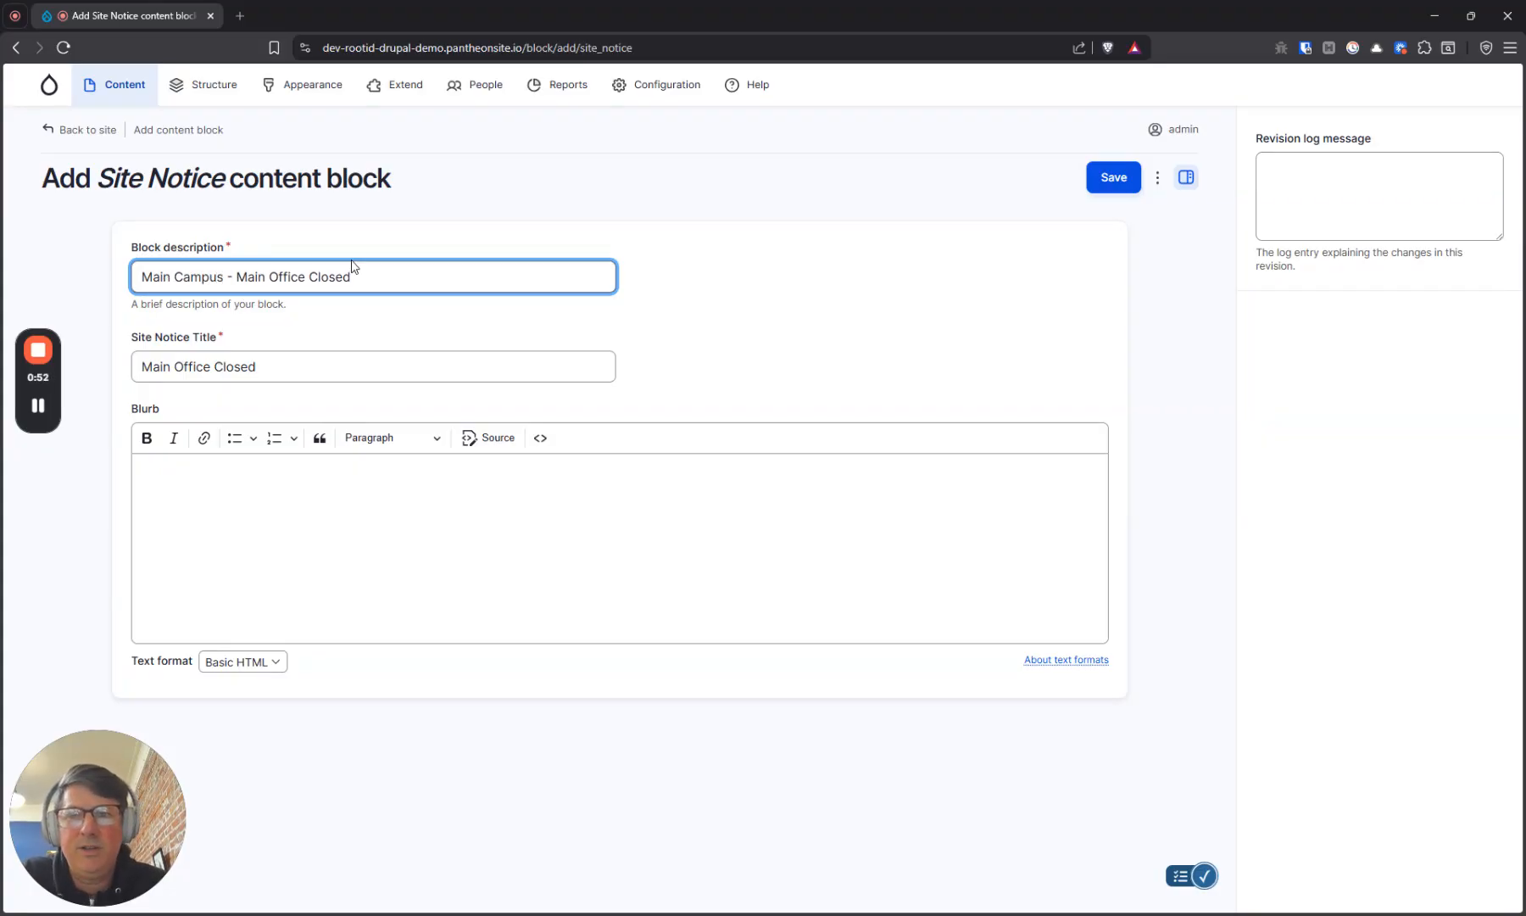
key(ctrl+shift+Left)
key(ctrl+shift+Left)
key(ctrl+shift+Left)
key(ctrl+shift+Left)
key(ctrl+shift+Left)
key(ctrl+shift+Left)
key(ctrl+shift+Right)
key(ctrl+shift+Right)
key(ctrl+shift+Right)
key(ctrl+shift+Right)
key(ctrl+shift+Right)
key(ctrl+shift+Right)
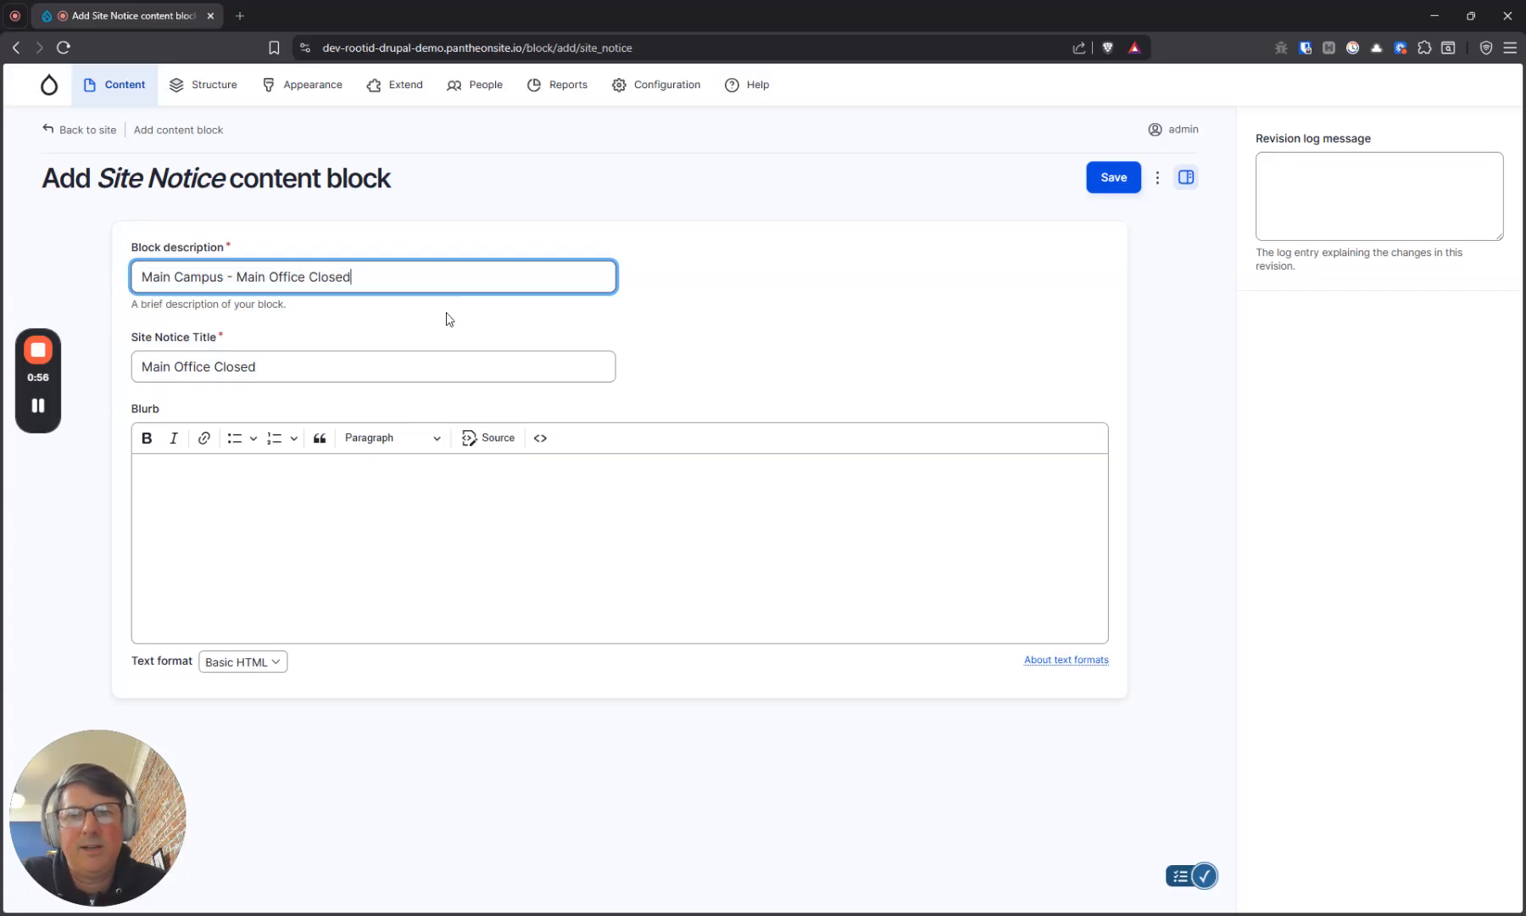
click(496, 365)
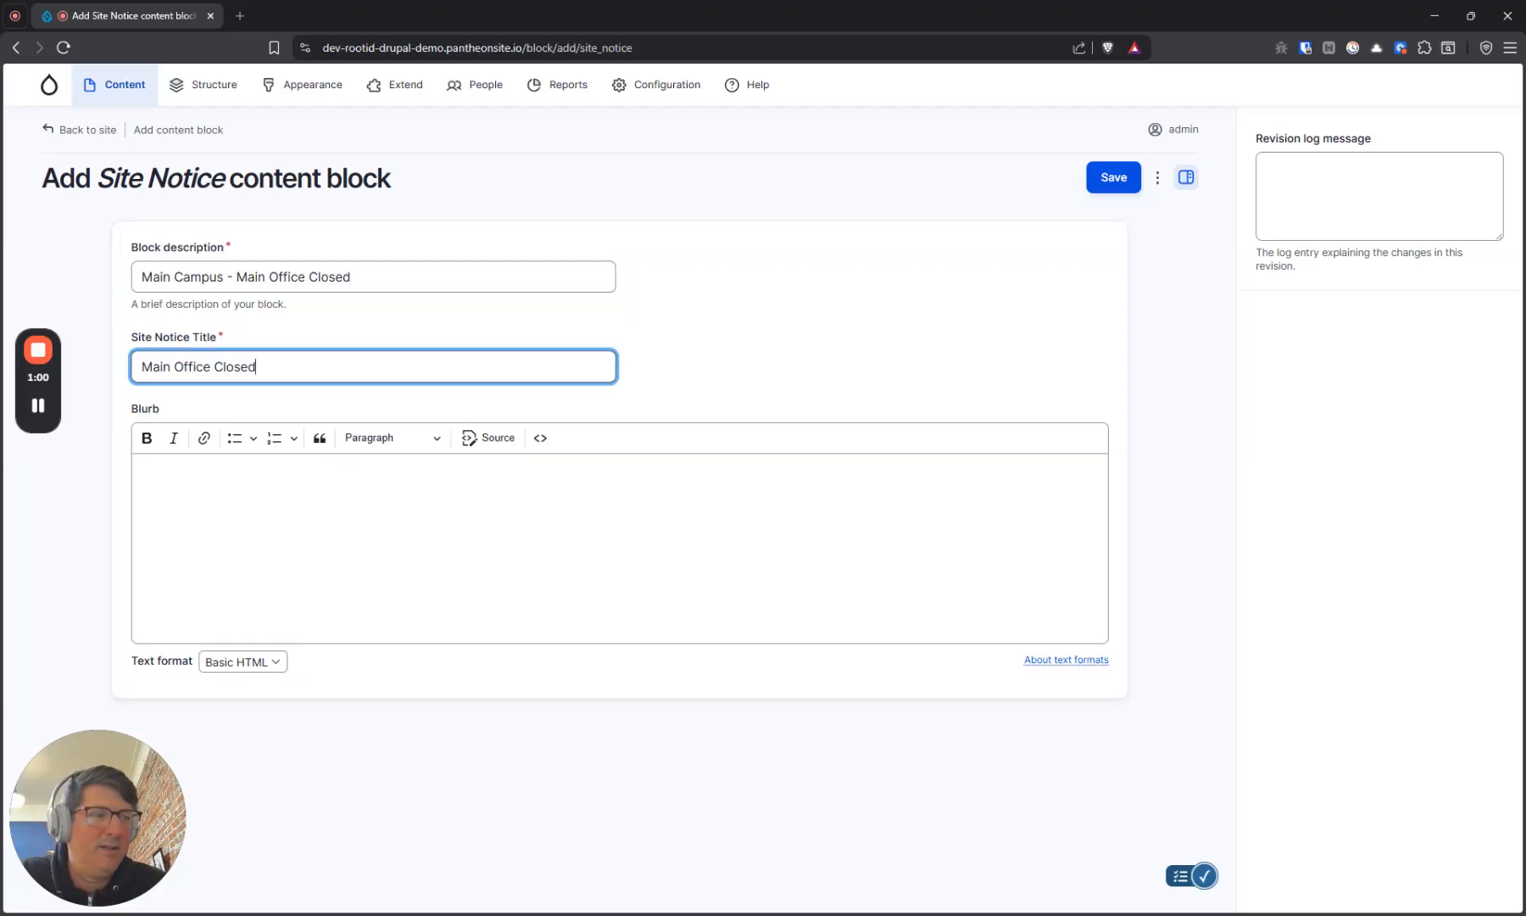
Paste the blurb "The main office will be closed until further notice. This is not racoon related, we just ran out of pens. Click here to donate pens!"
key(alt+Tab)
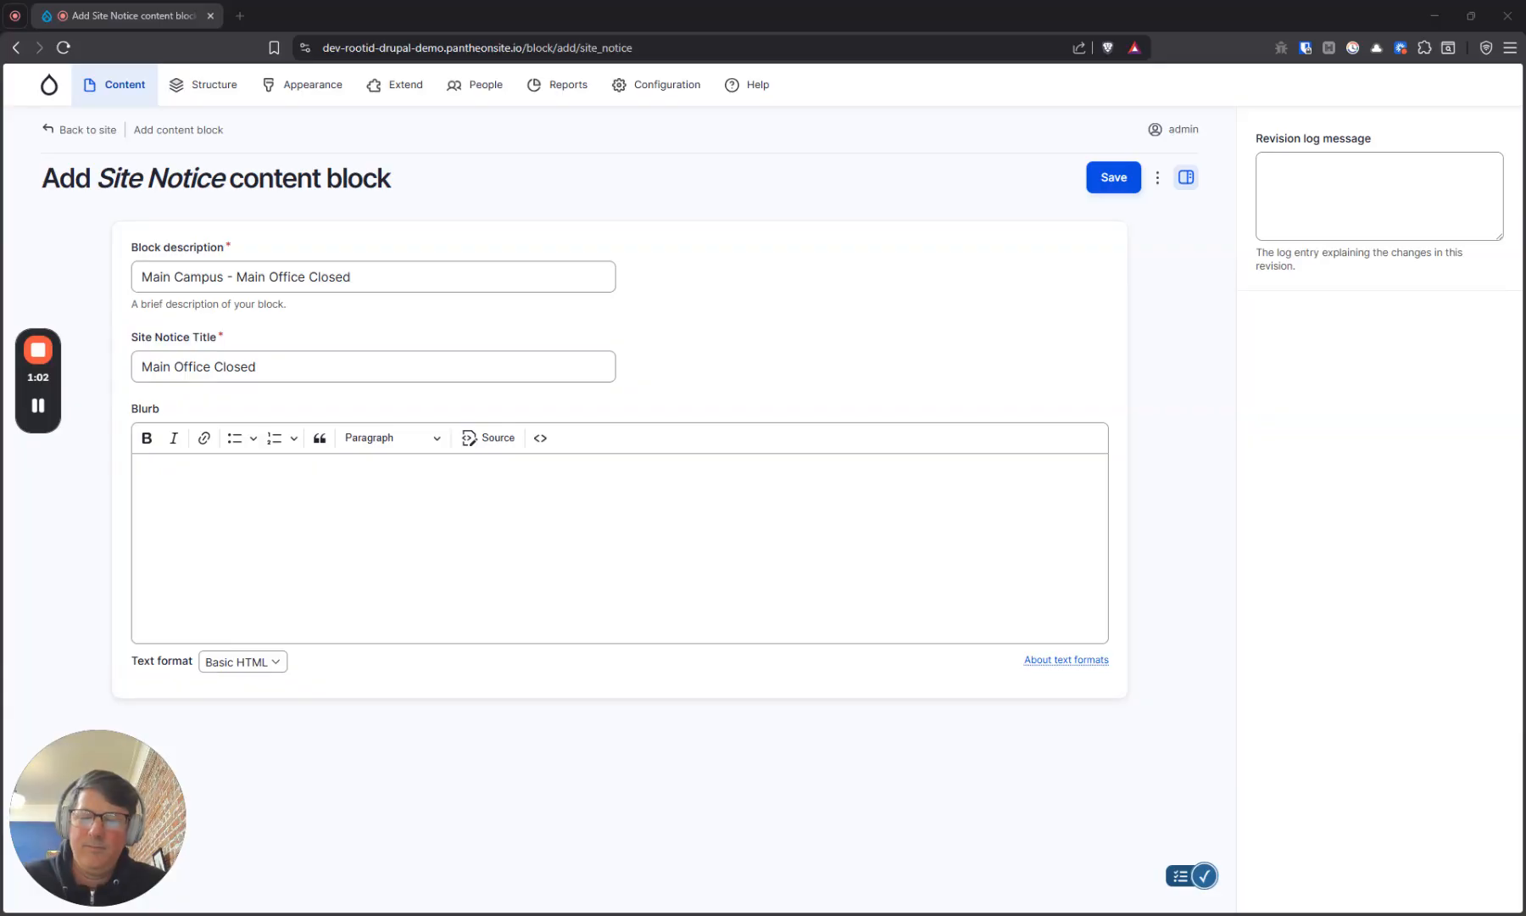
click(619, 542)
text(The main office will be closed until further notice. This is not racoon related, we just ran out of pens. Click here to donate pens!)
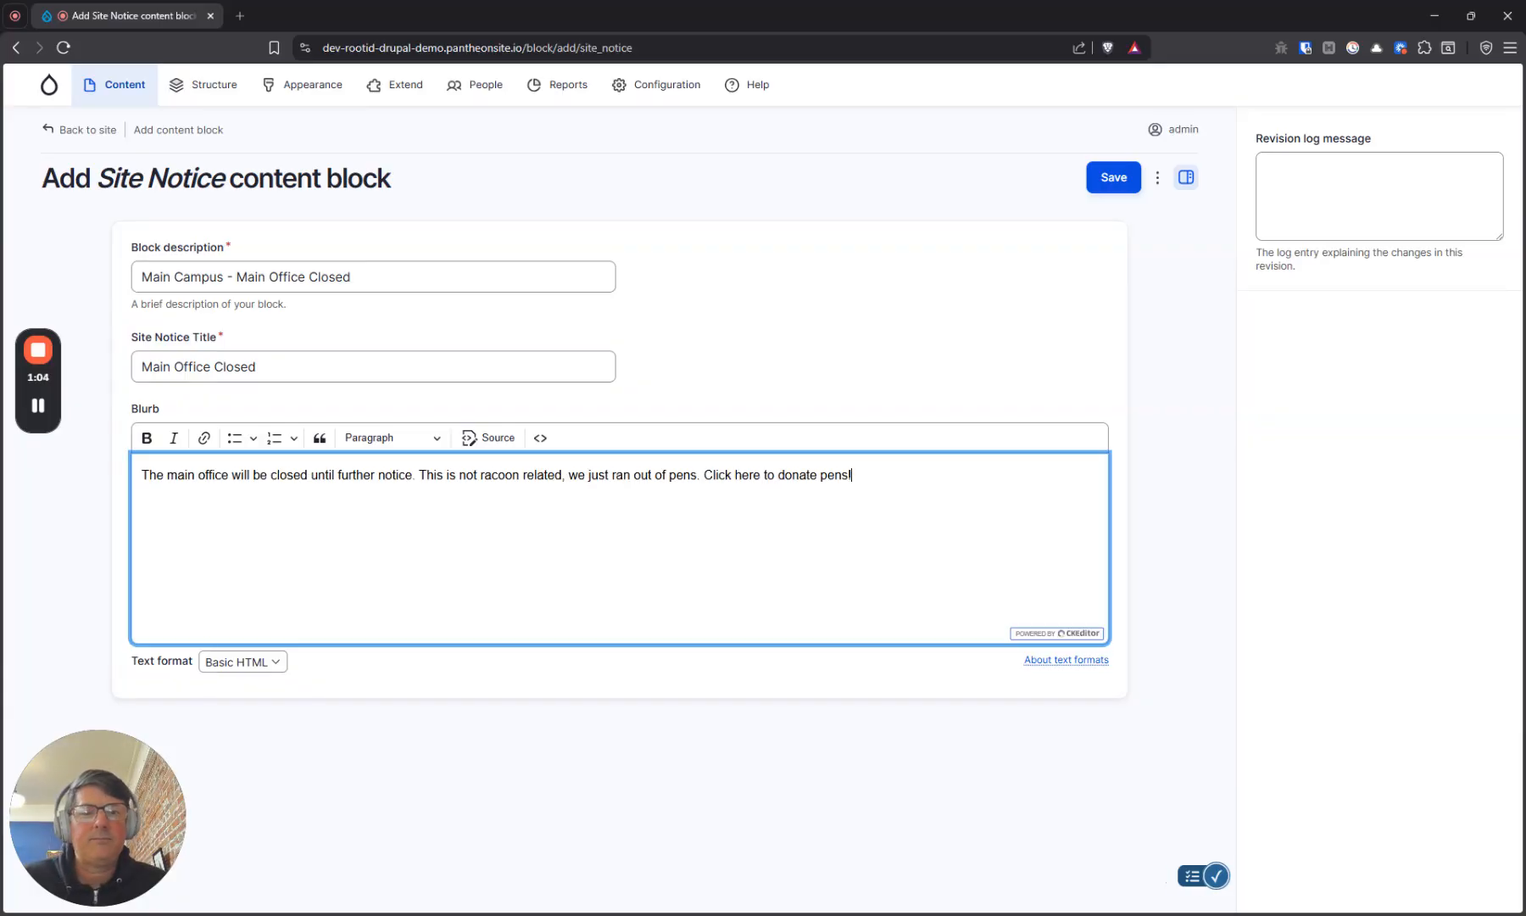
Link the blurb text "Click here to donate pens!" to the URL "/" and save the site notice block
drag(703, 475, 851, 475)
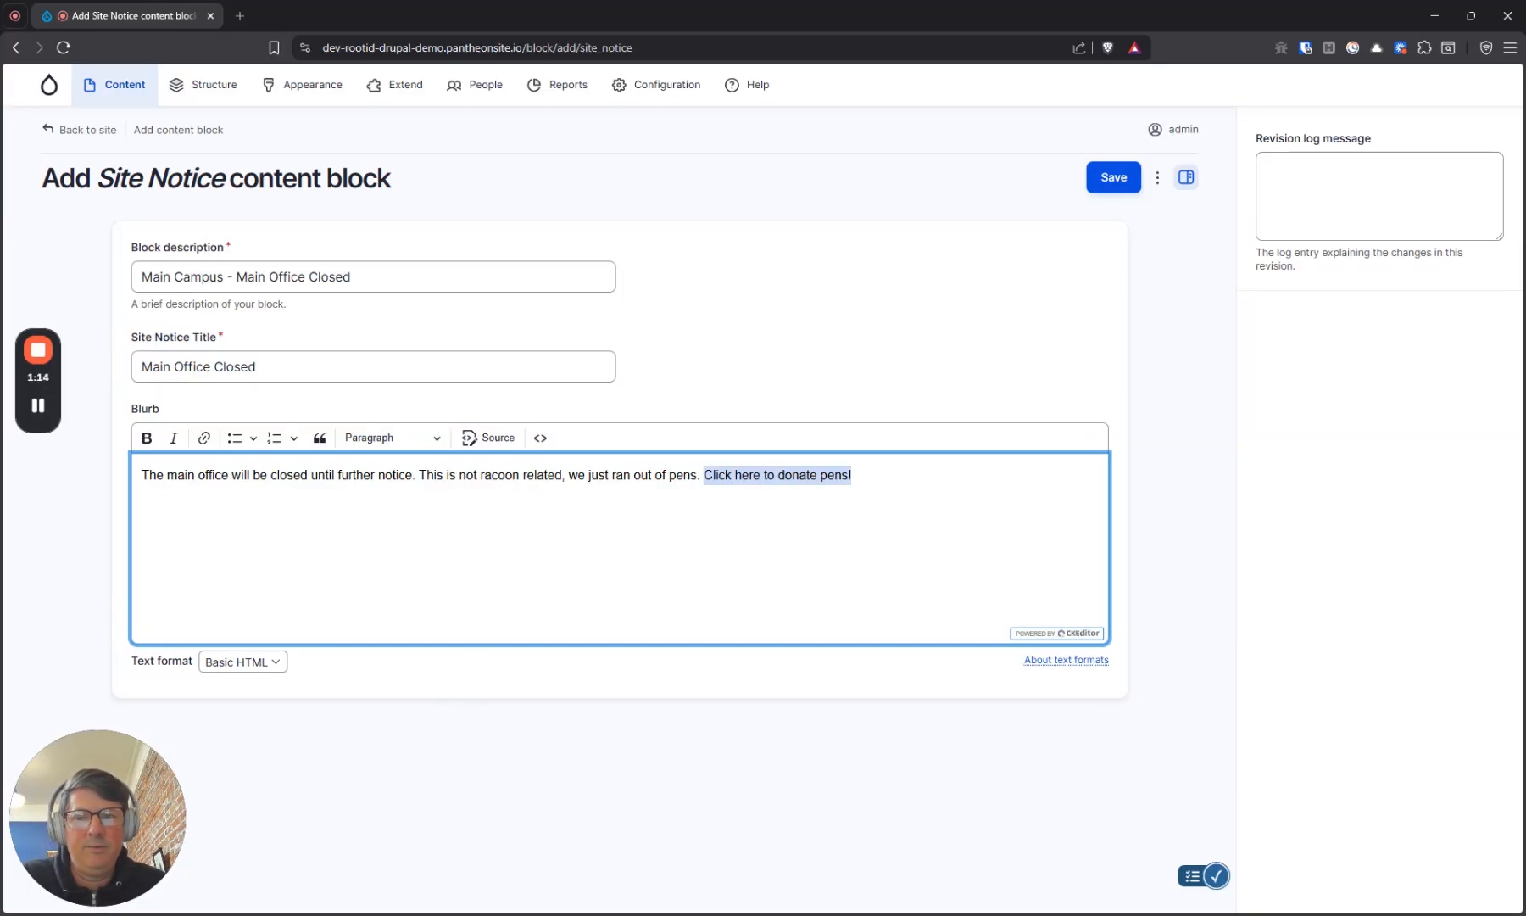
click(204, 438)
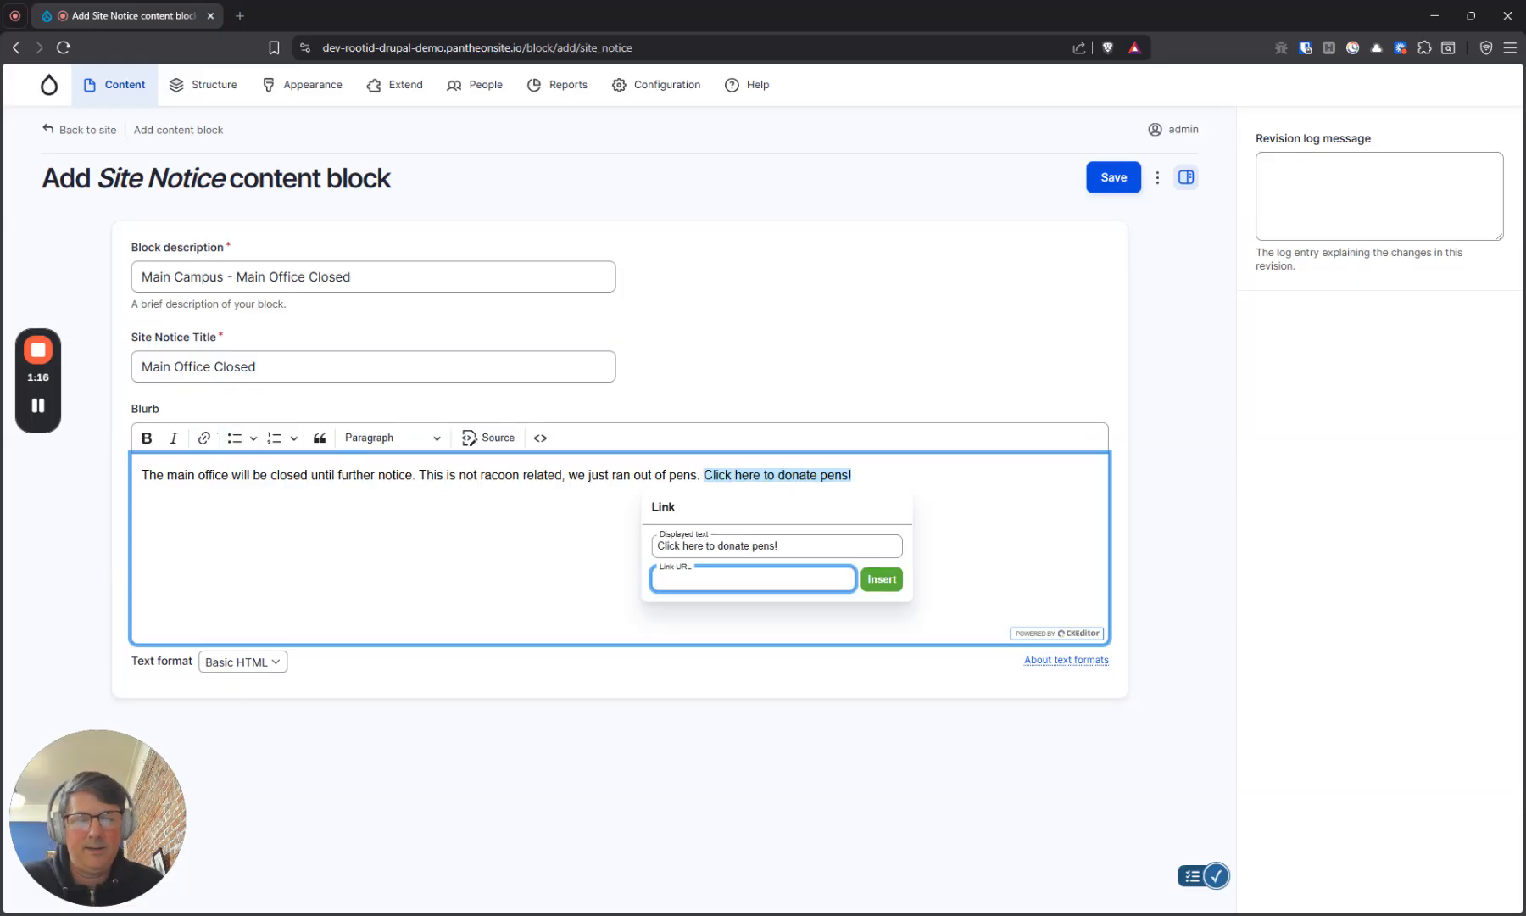
text(/)
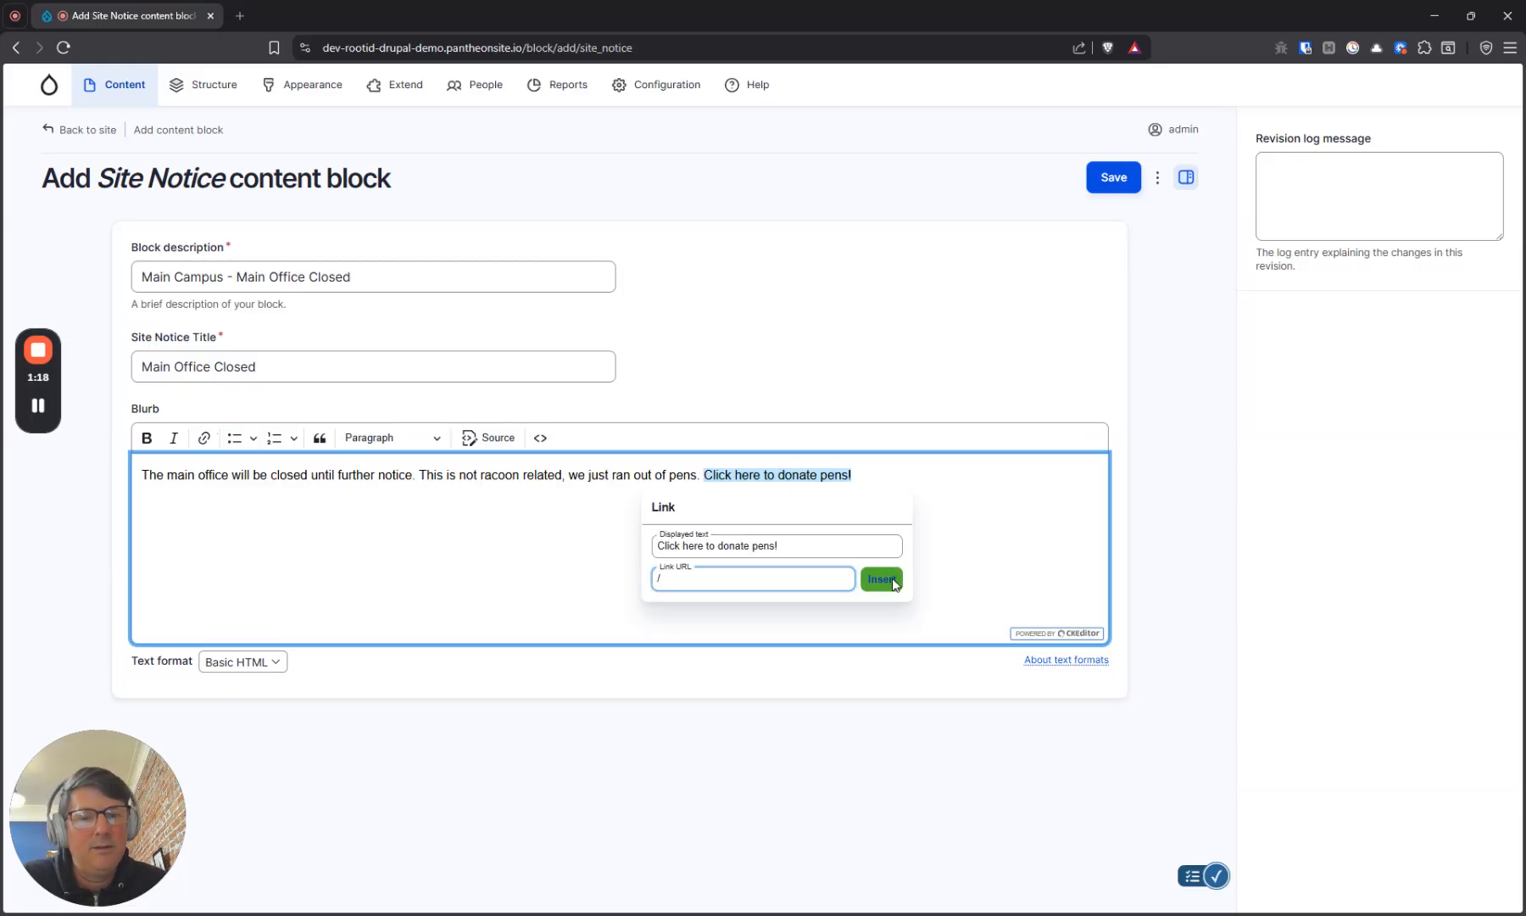
click(882, 579)
click(842, 475)
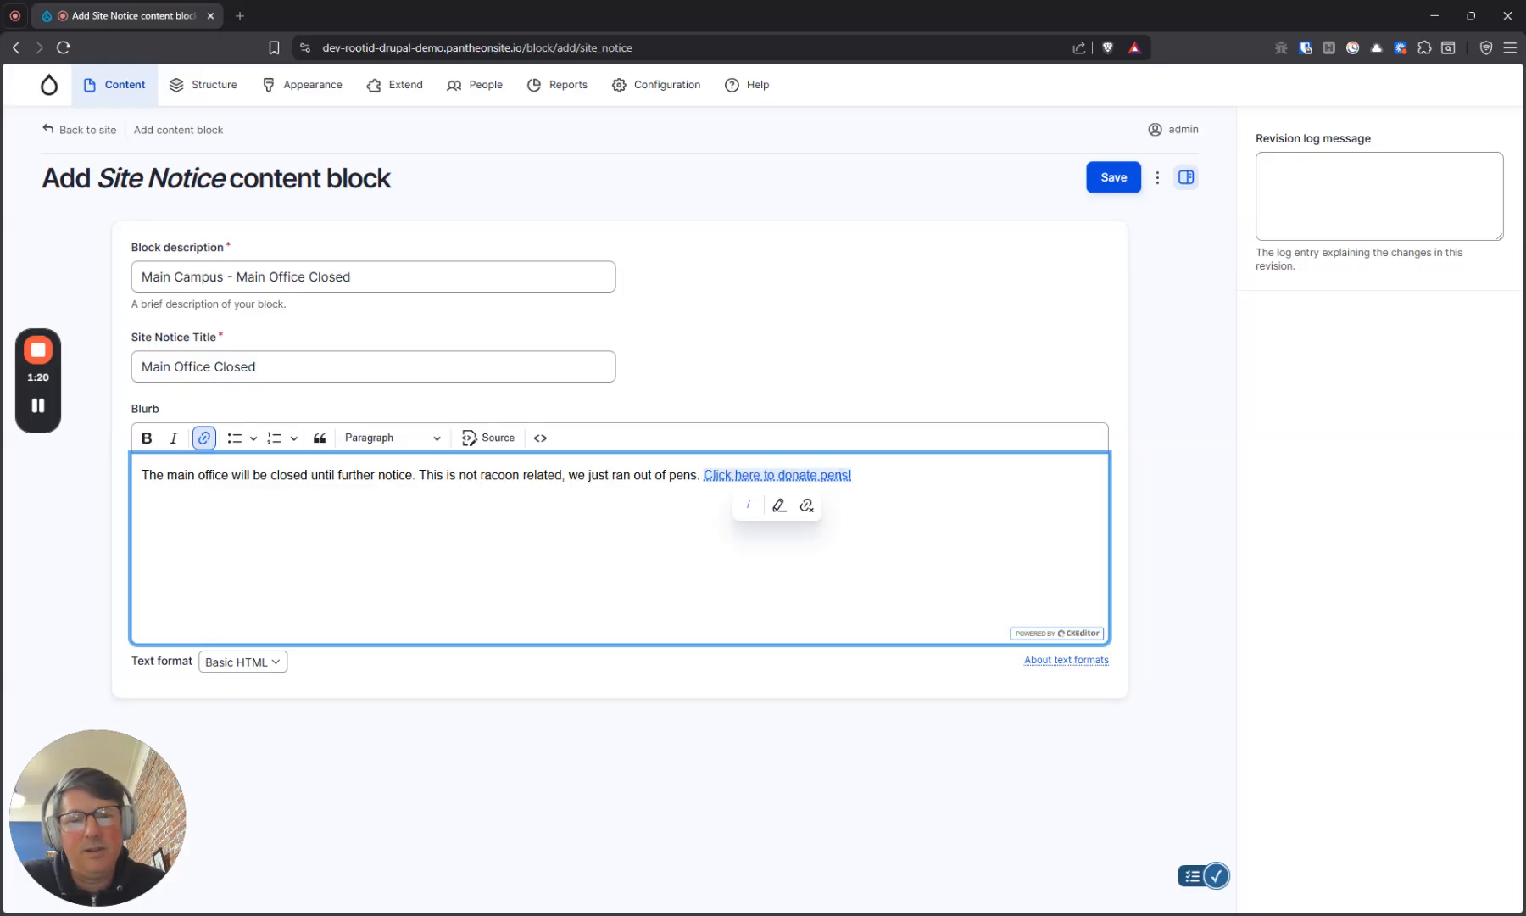
click(614, 474)
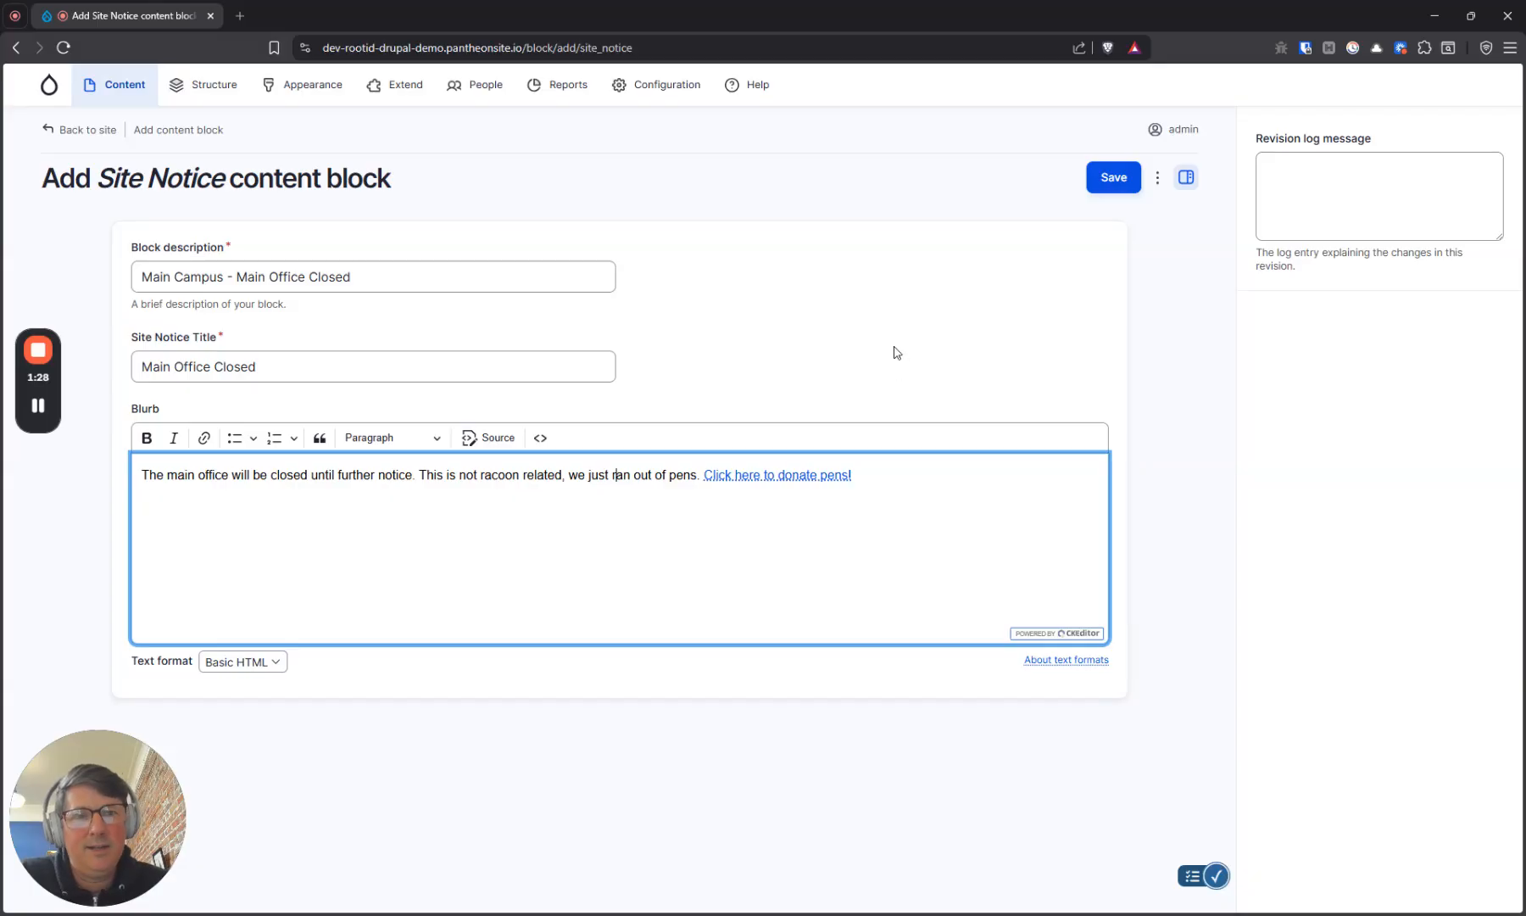
click(1107, 180)
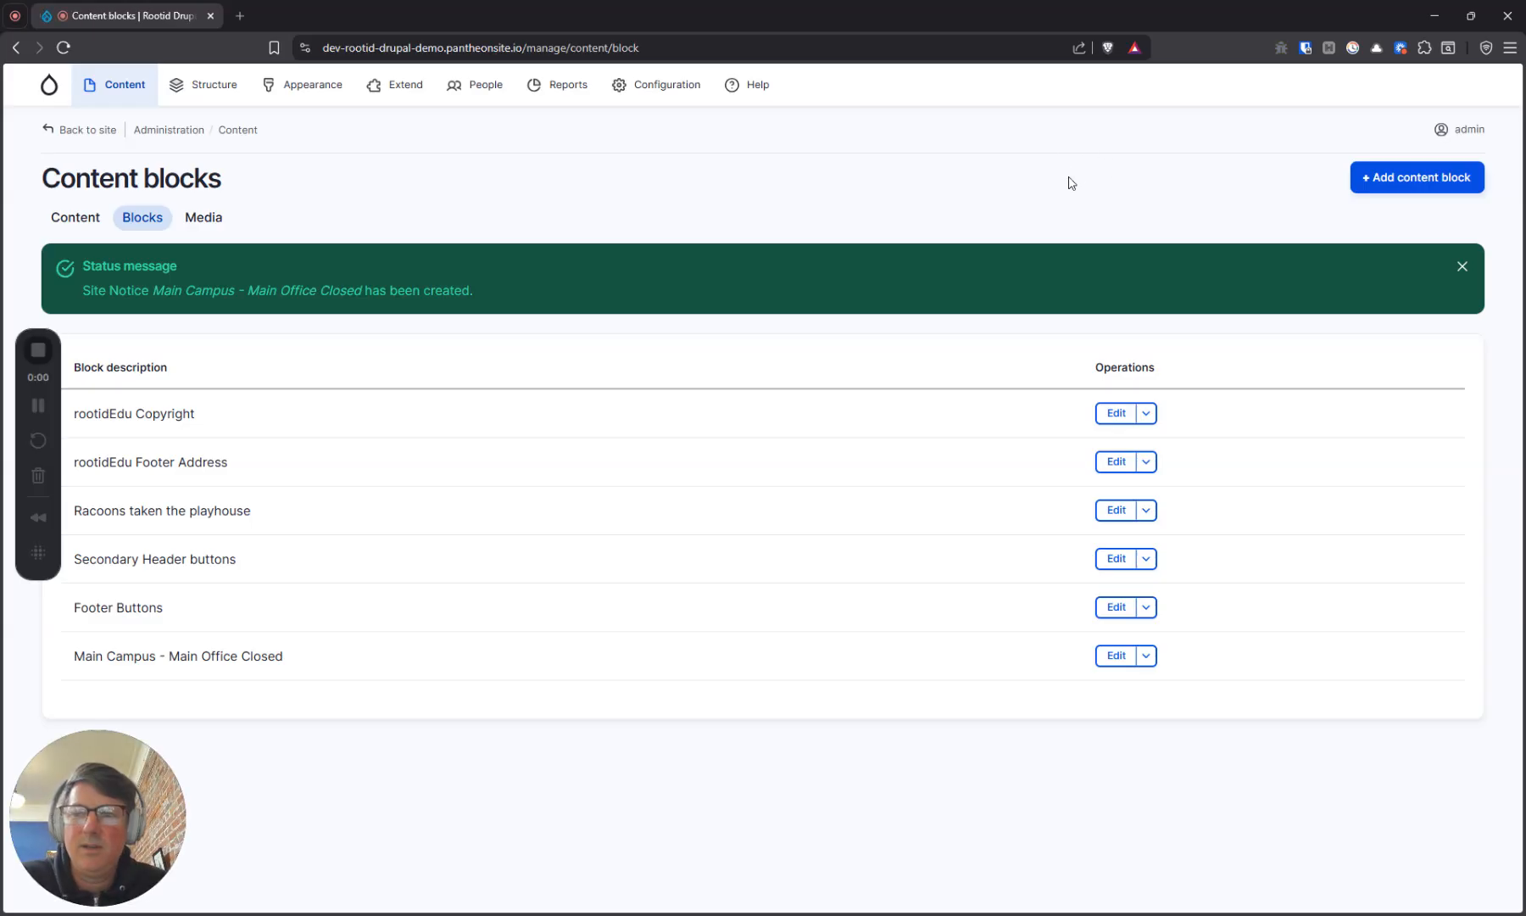
Open the Main Campus - Main Office Closed content block for editing
drag(74, 655, 323, 662)
click(323, 662)
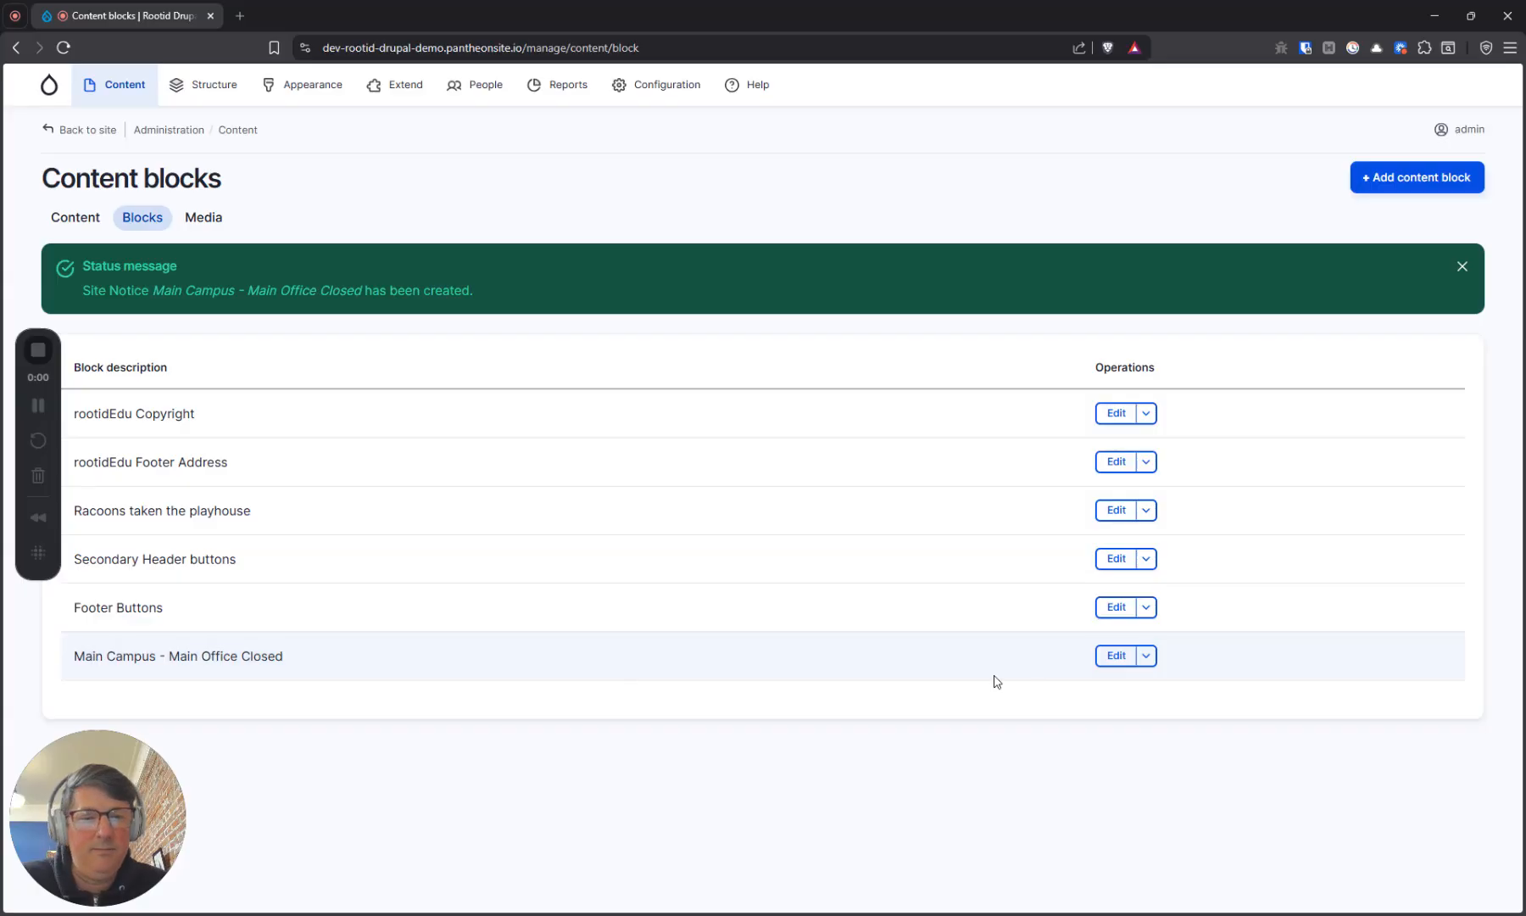
click(1113, 666)
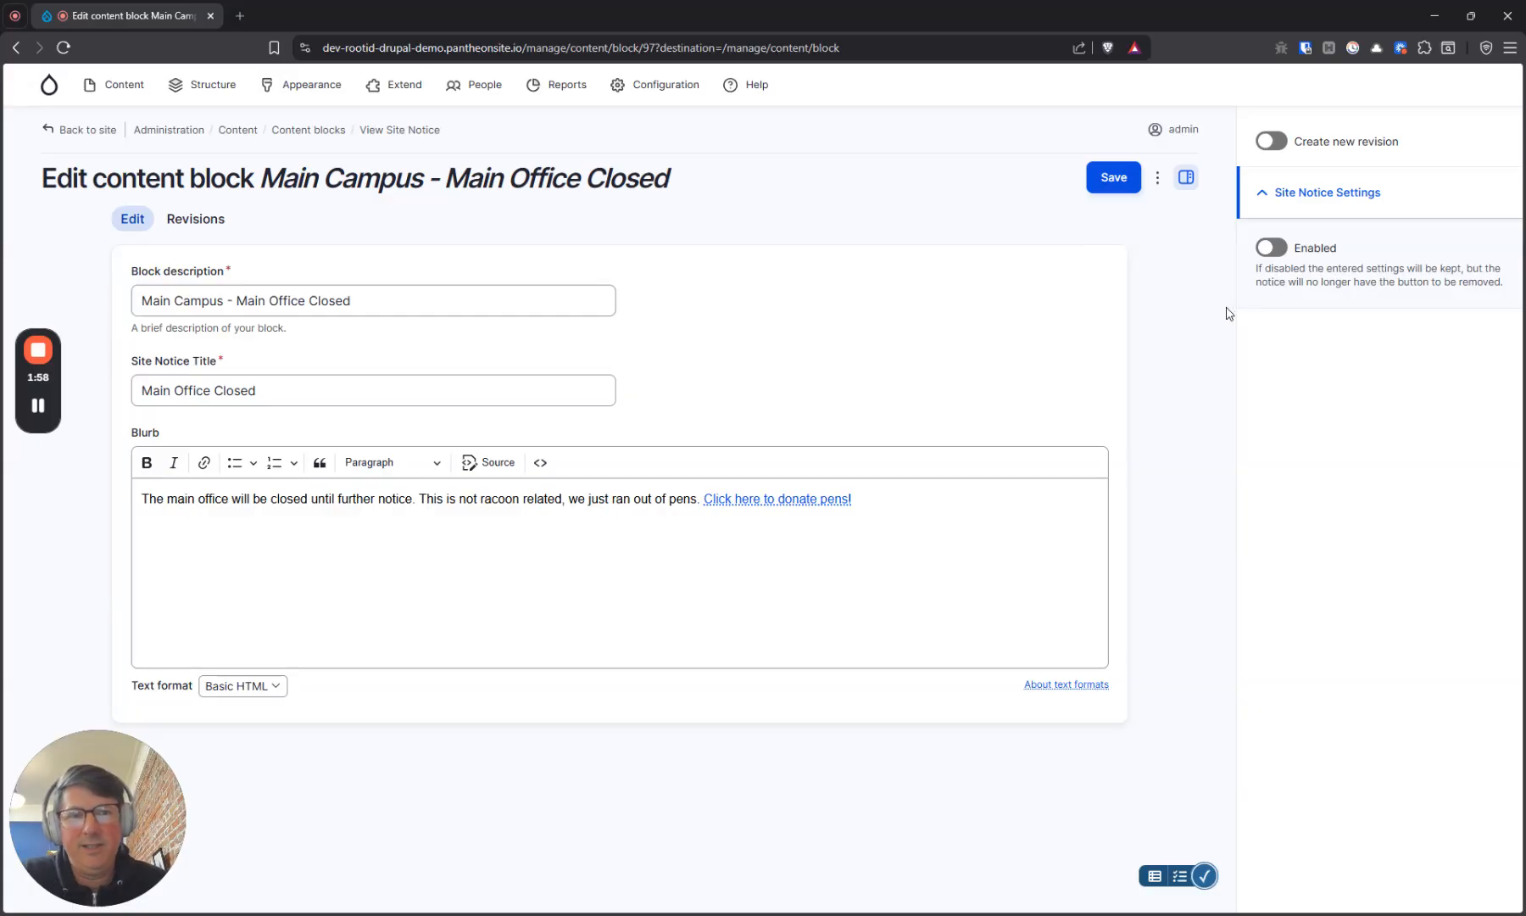
Enable the site notice settings with the cookie expiring after 42 days, and save the block
click(1269, 249)
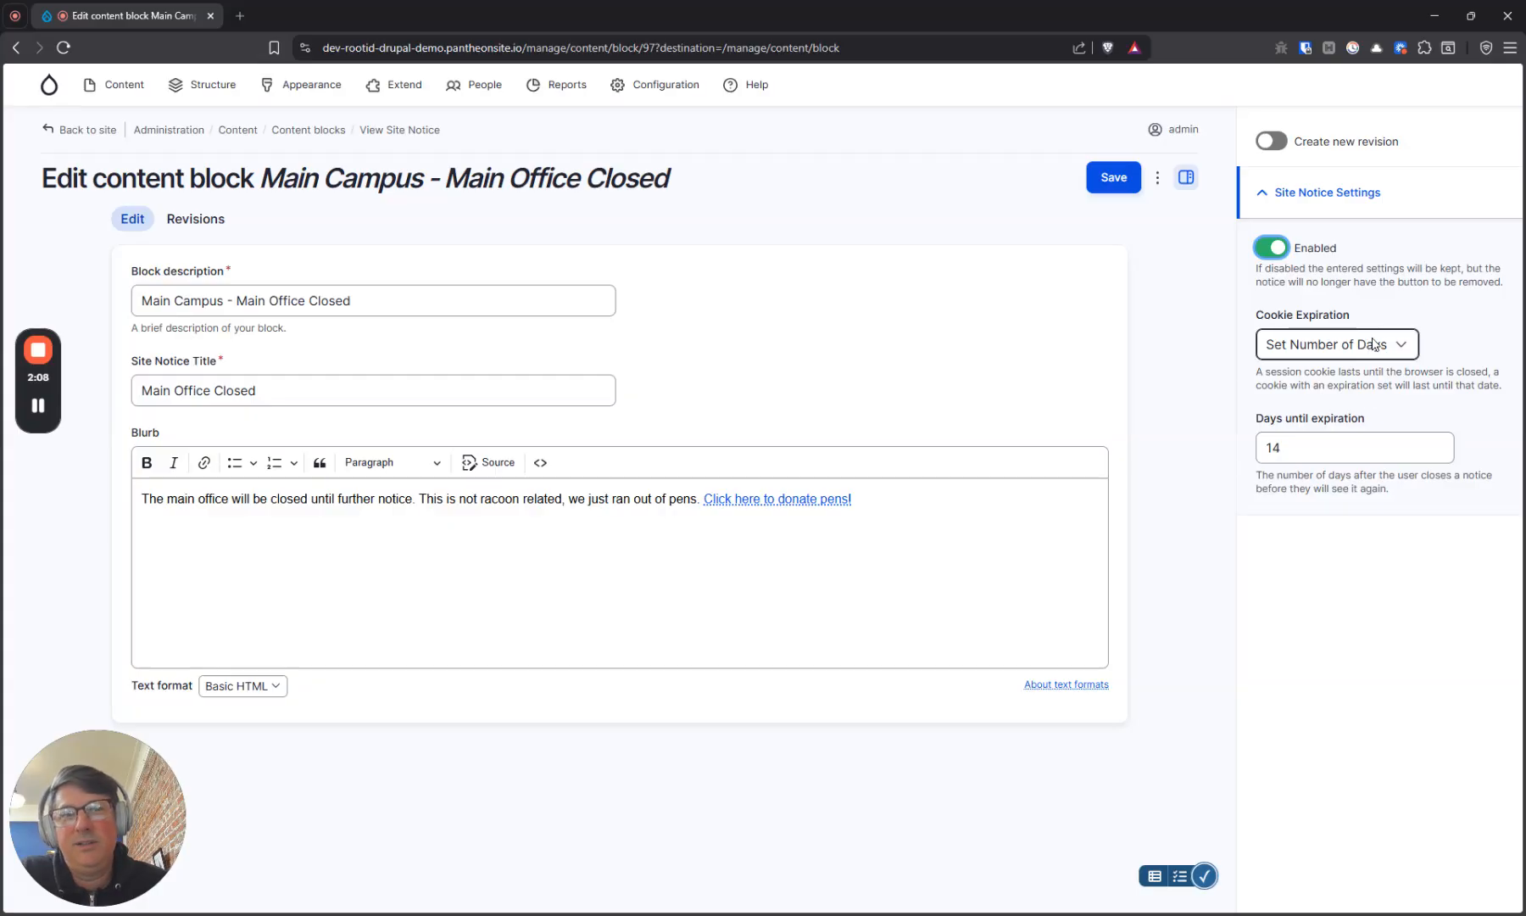
click(1304, 347)
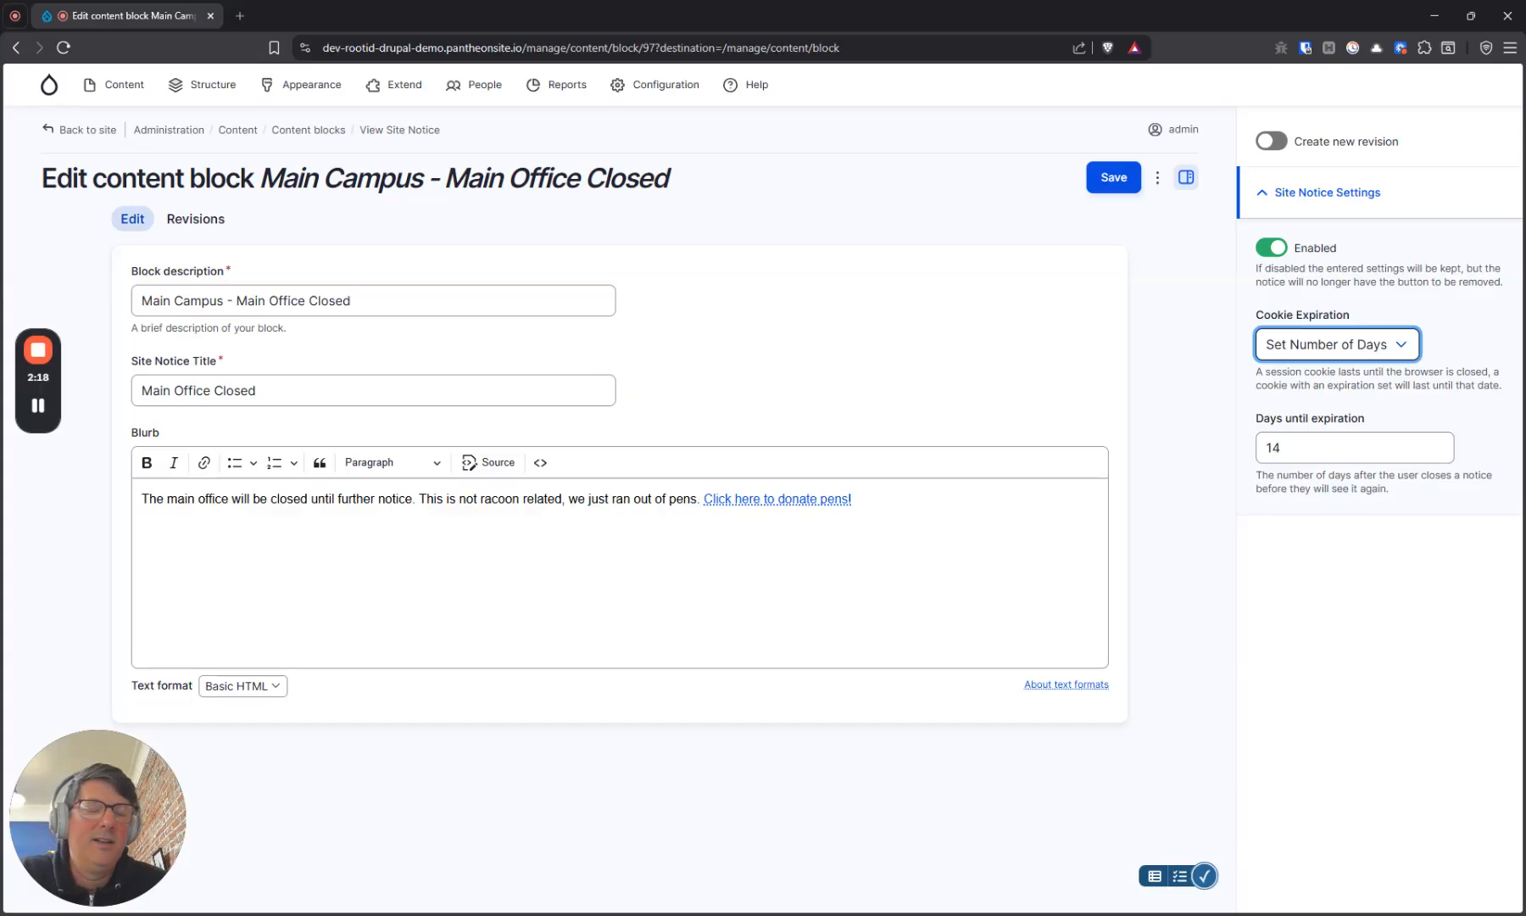
key(Tab)
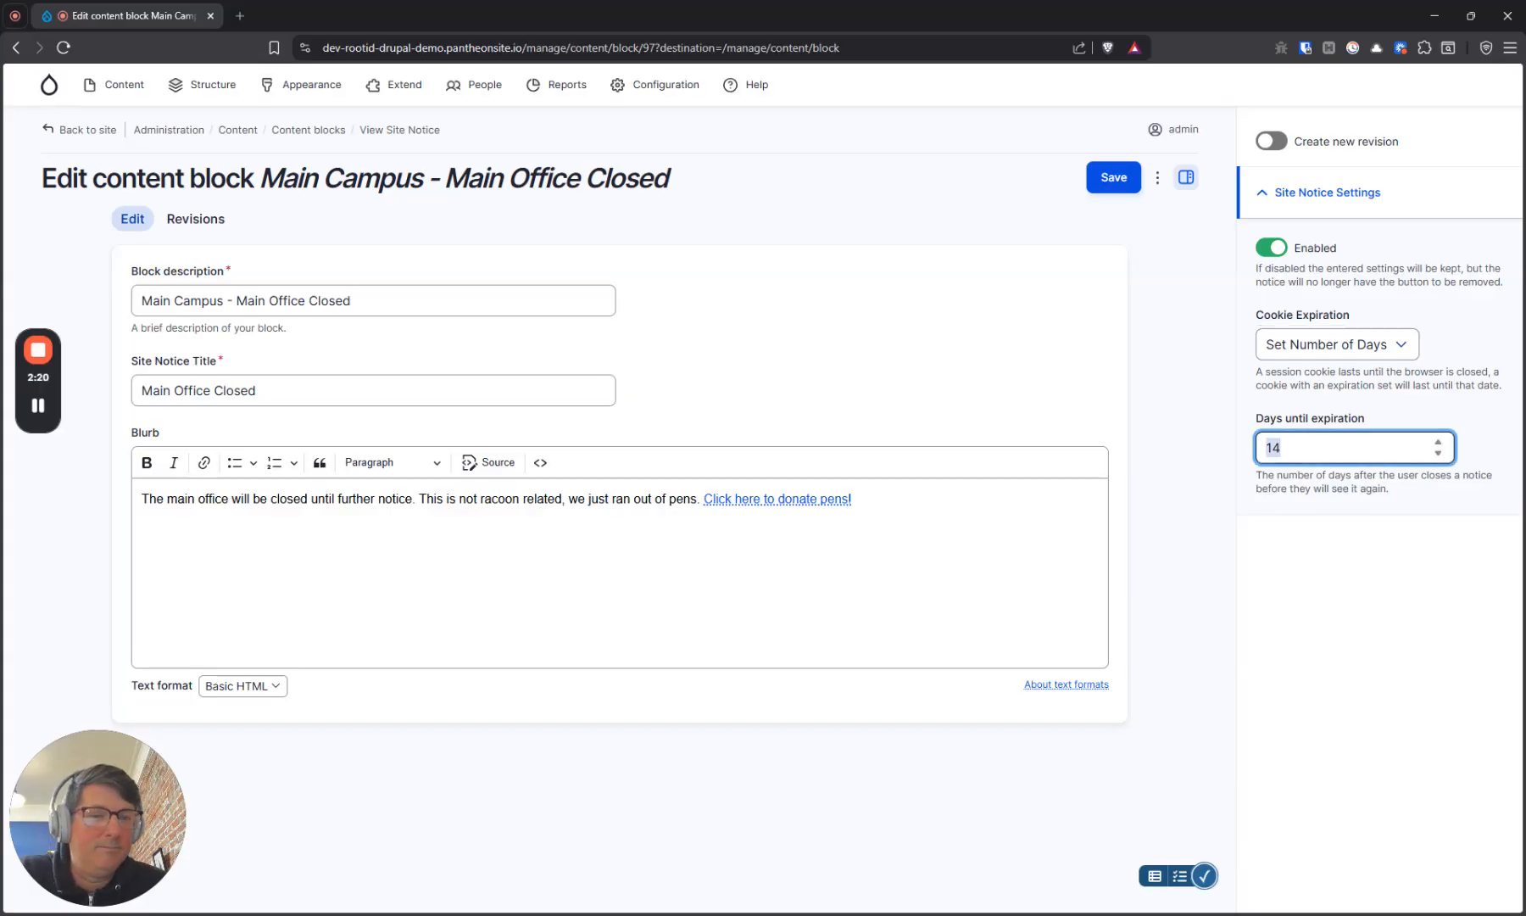
text(42)
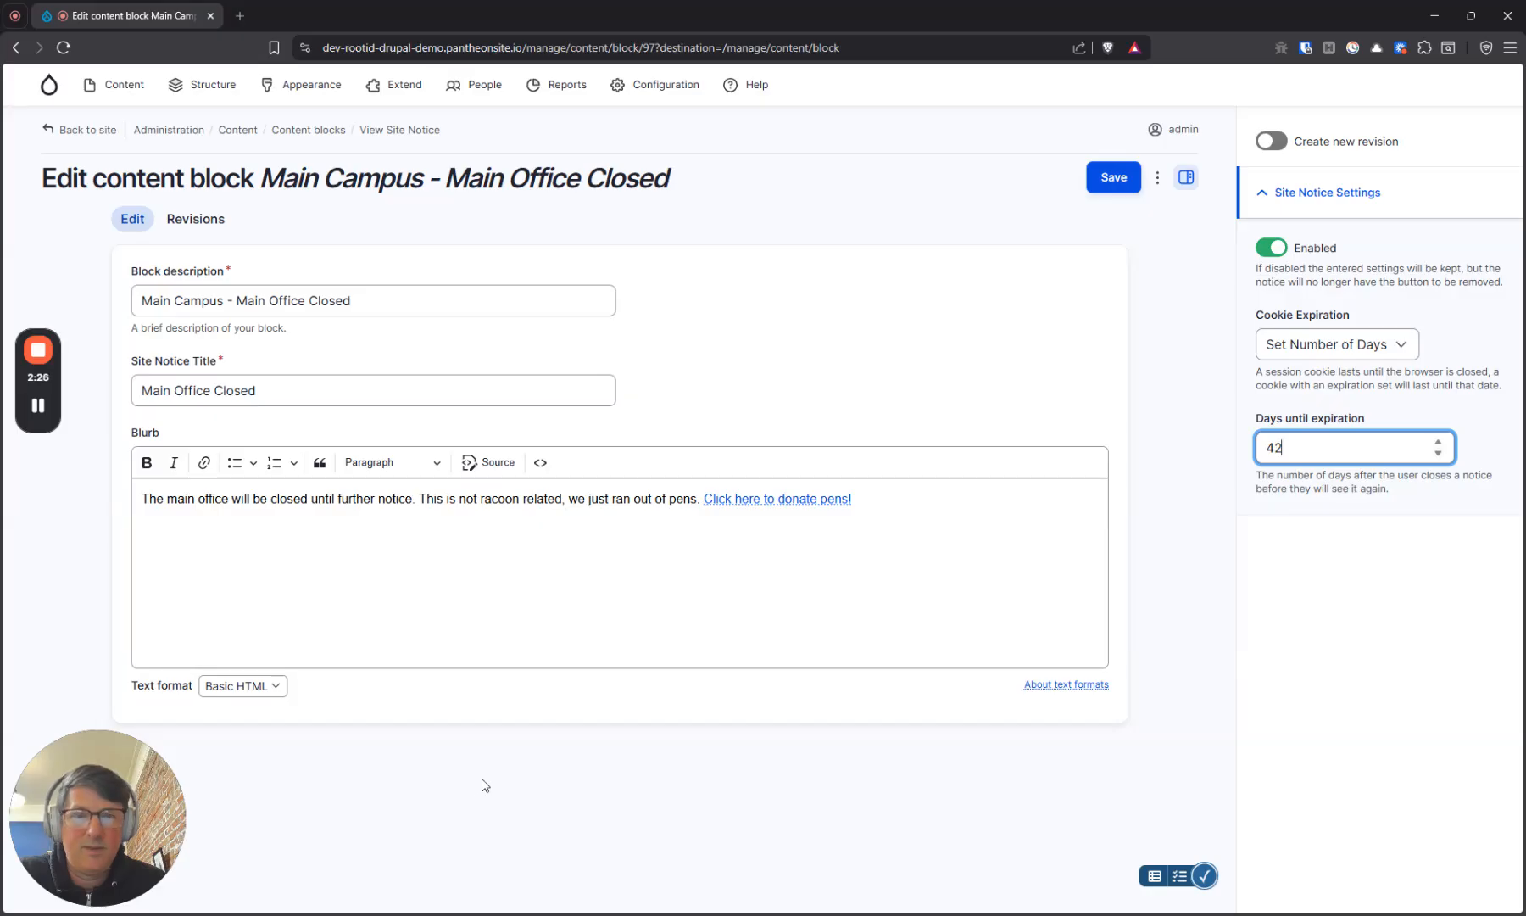
drag(99, 814, 98, 780)
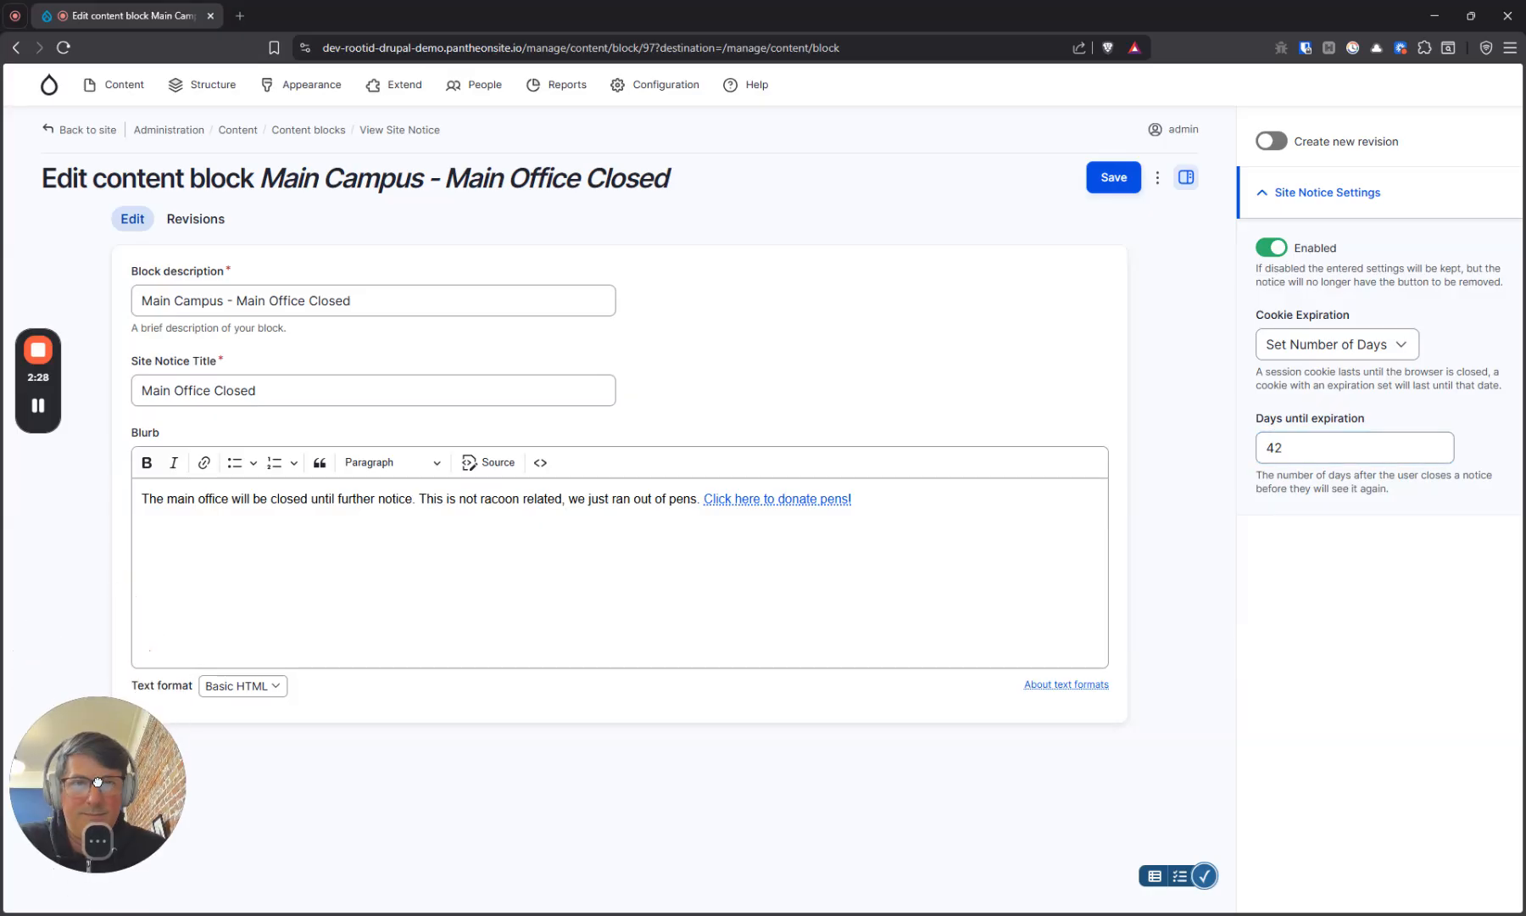
click(1102, 187)
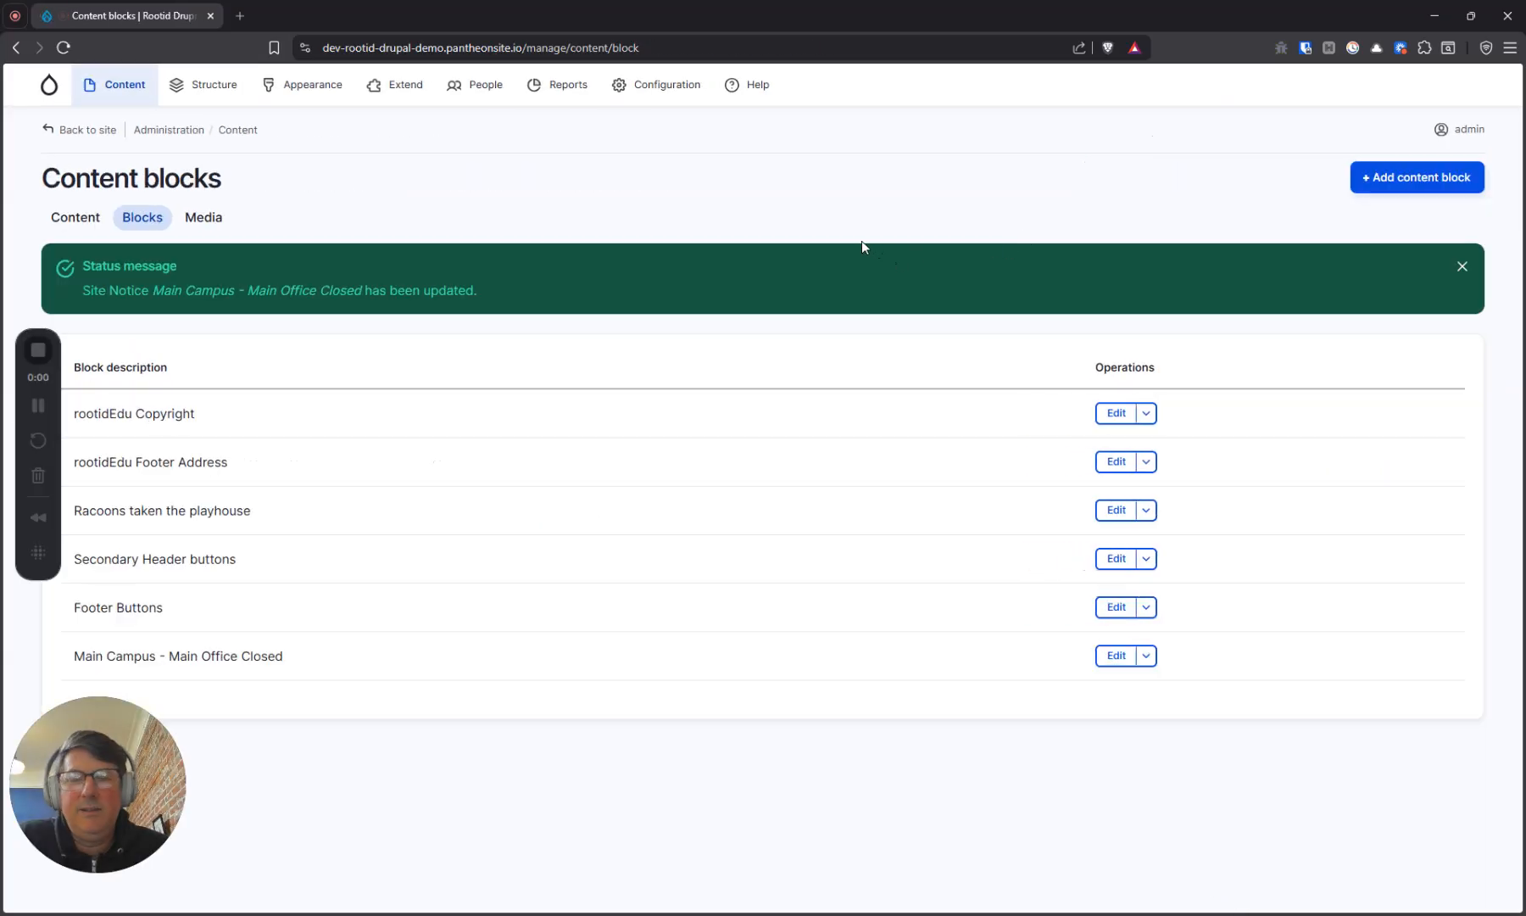
In the site's block layout, choose the Main Campus - Main Office Closed block for placement in the Site Notification region
triple_click(313, 666)
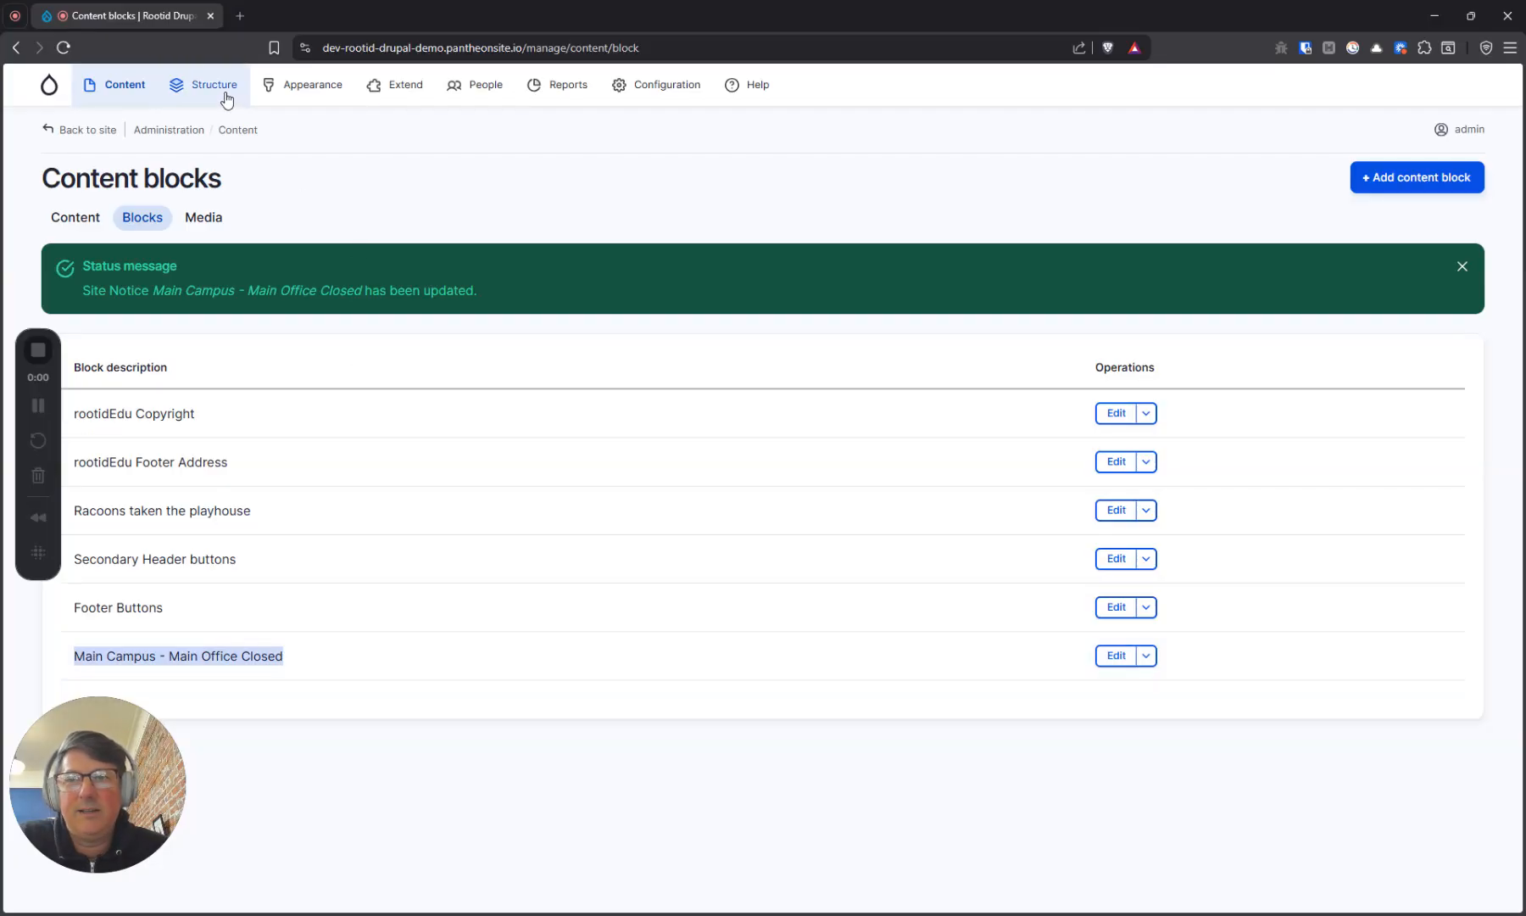
mouse_move(226, 99)
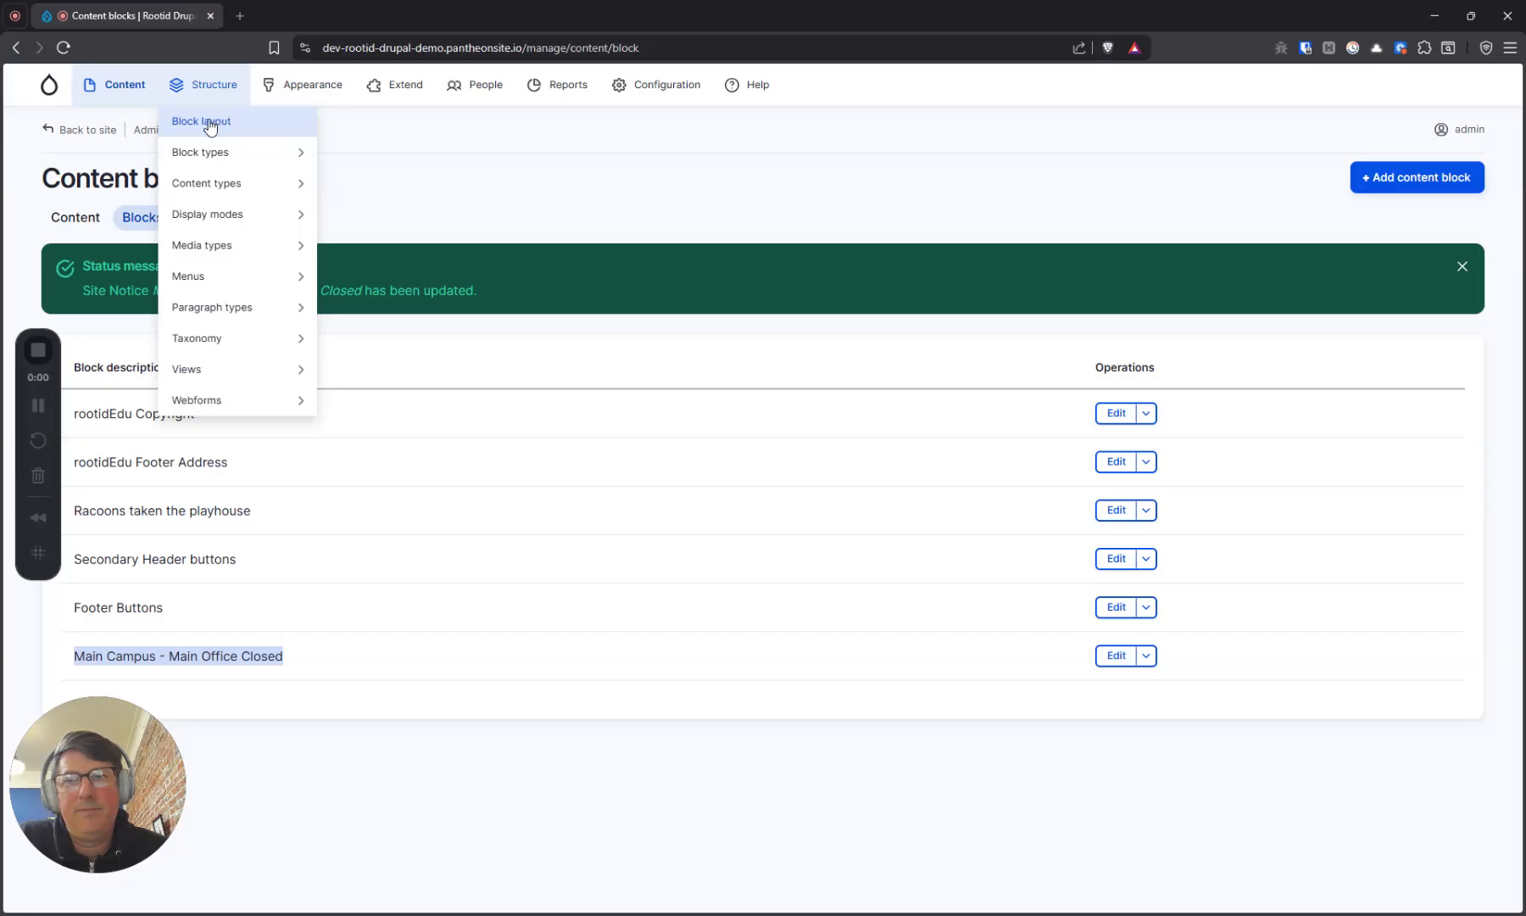
click(206, 123)
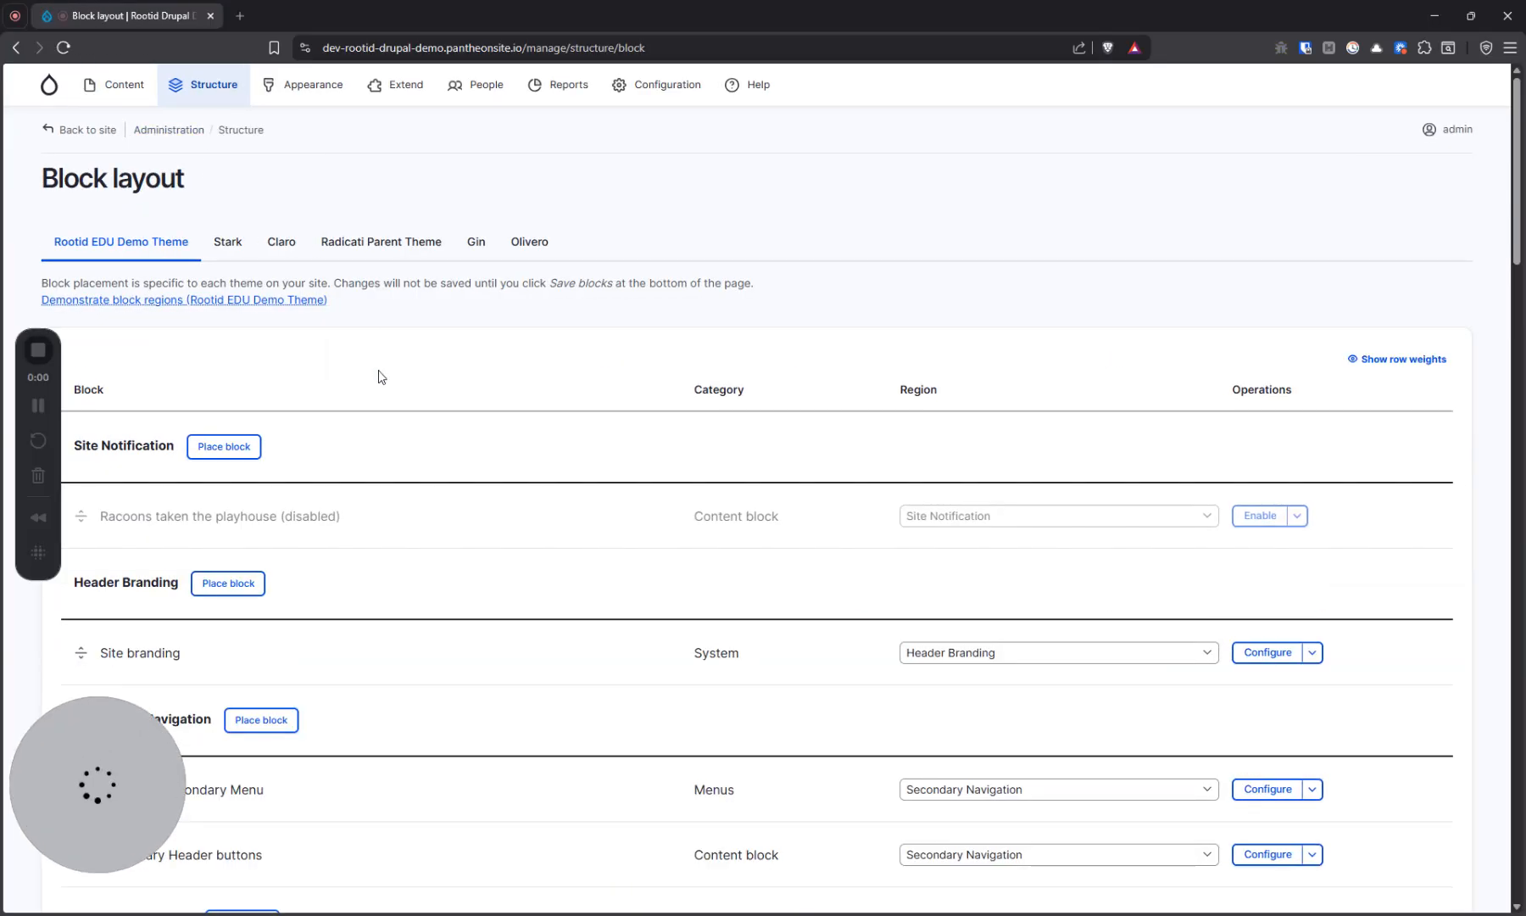
double_click(154, 449)
click(154, 450)
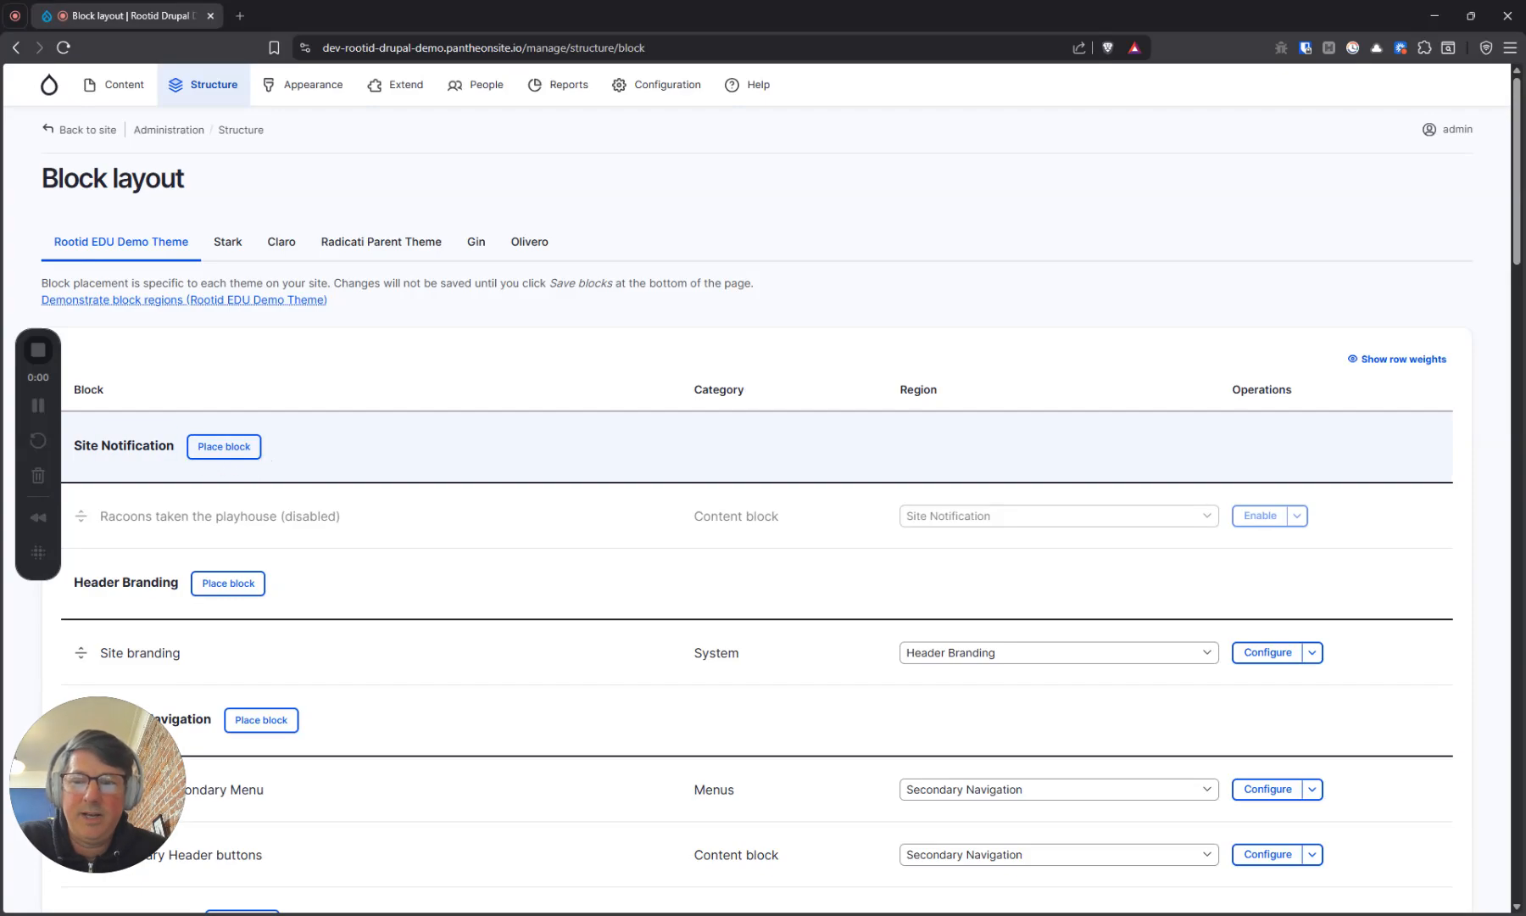
click(226, 448)
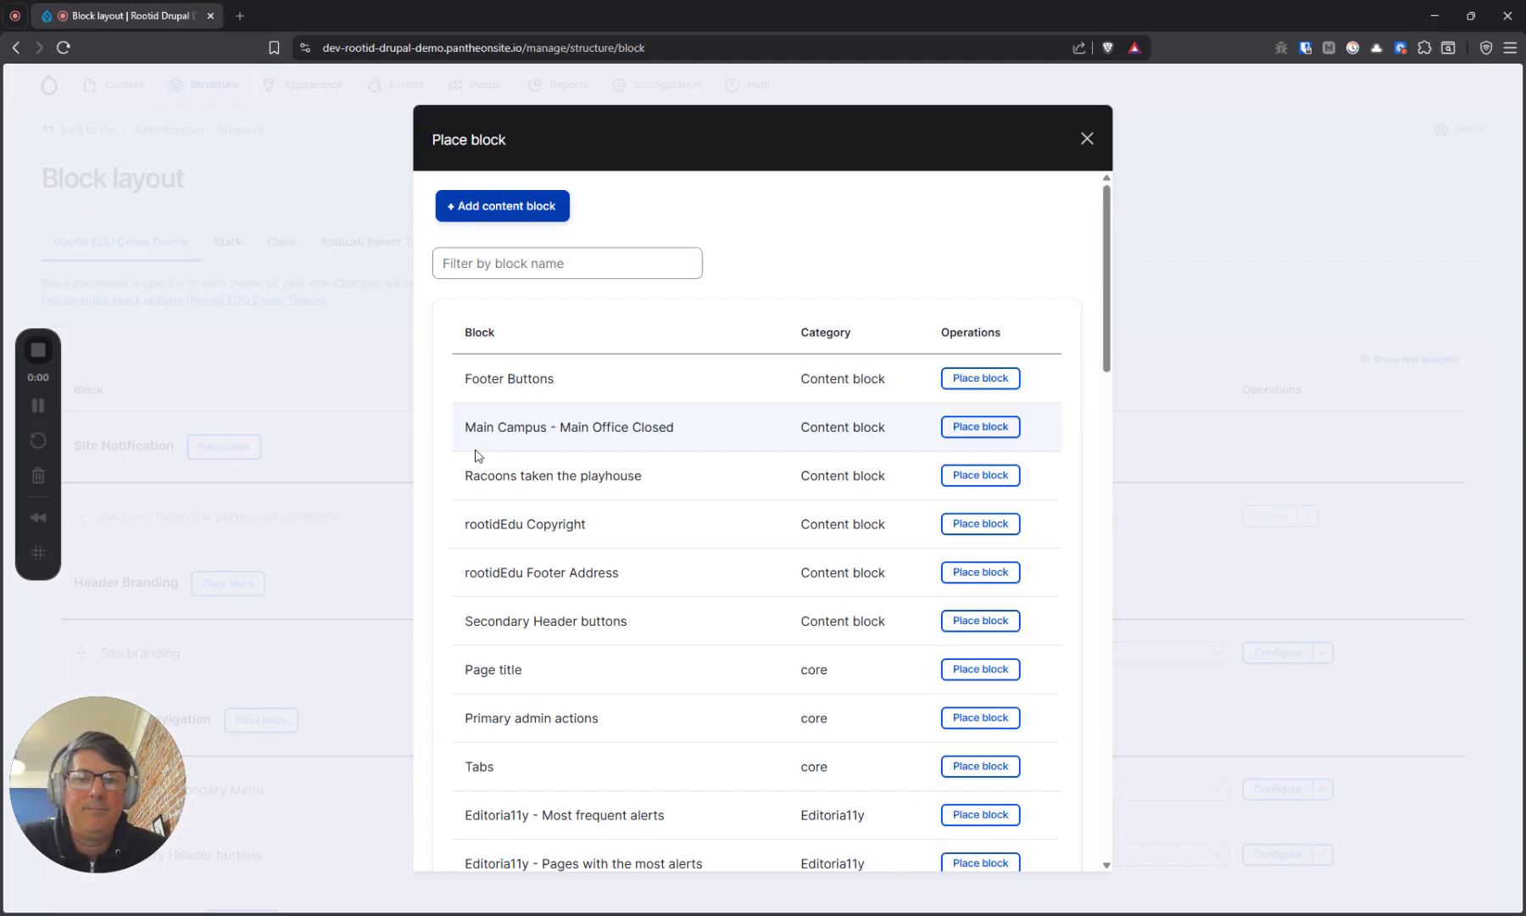
drag(464, 428, 679, 437)
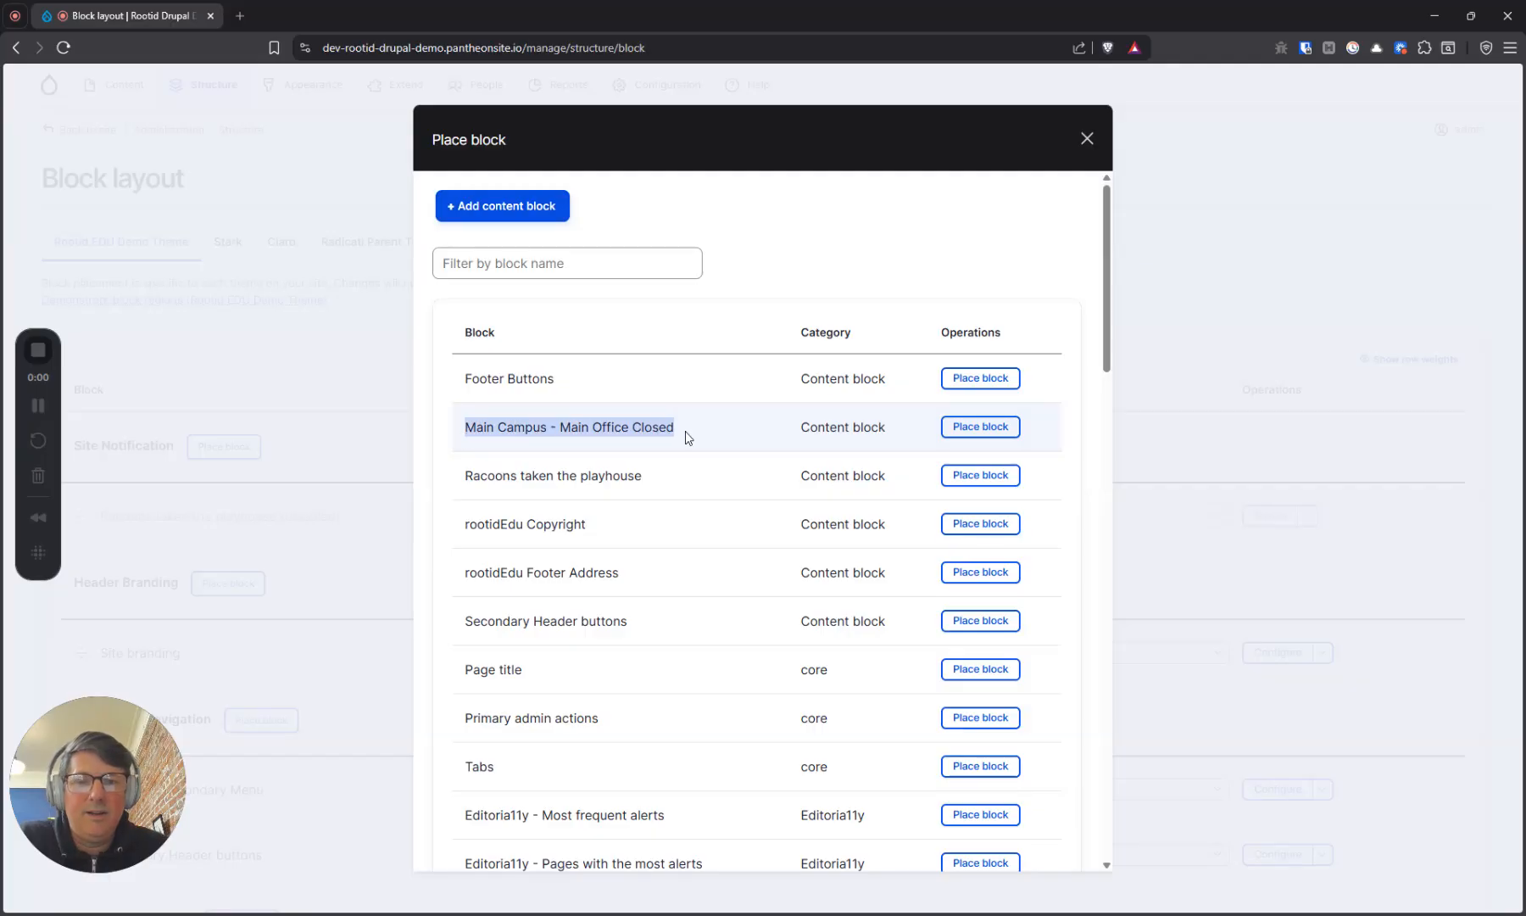
click(973, 431)
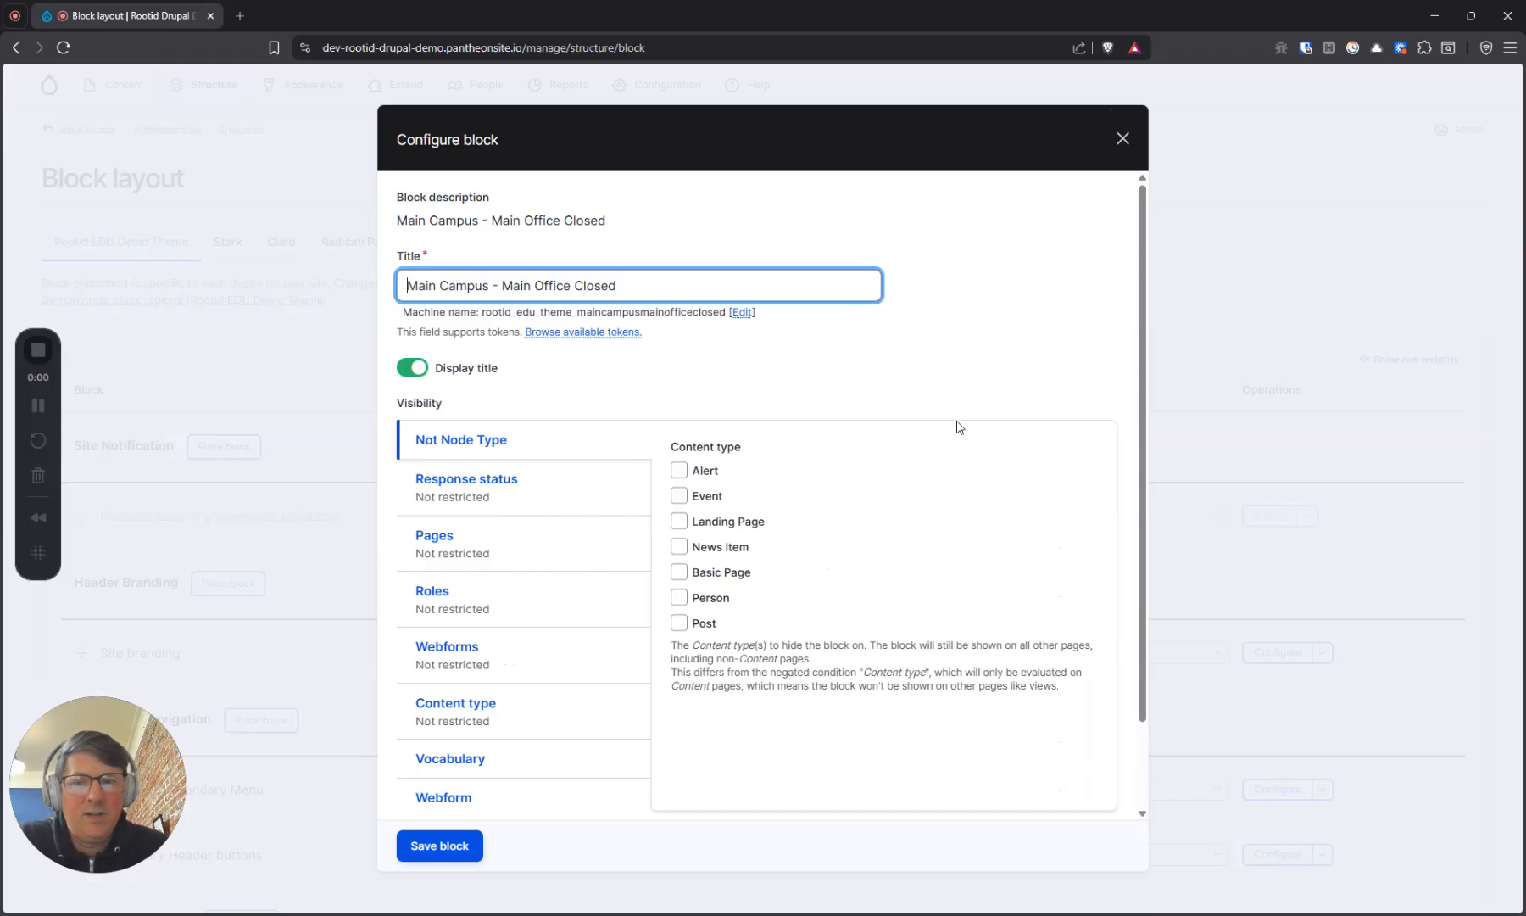
Turn off the title display for the block being placed and save its configuration
mouse_move(406, 286)
mouse_down()
mouse_move(617, 286)
mouse_move(406, 285)
mouse_up()
click(413, 376)
click(414, 378)
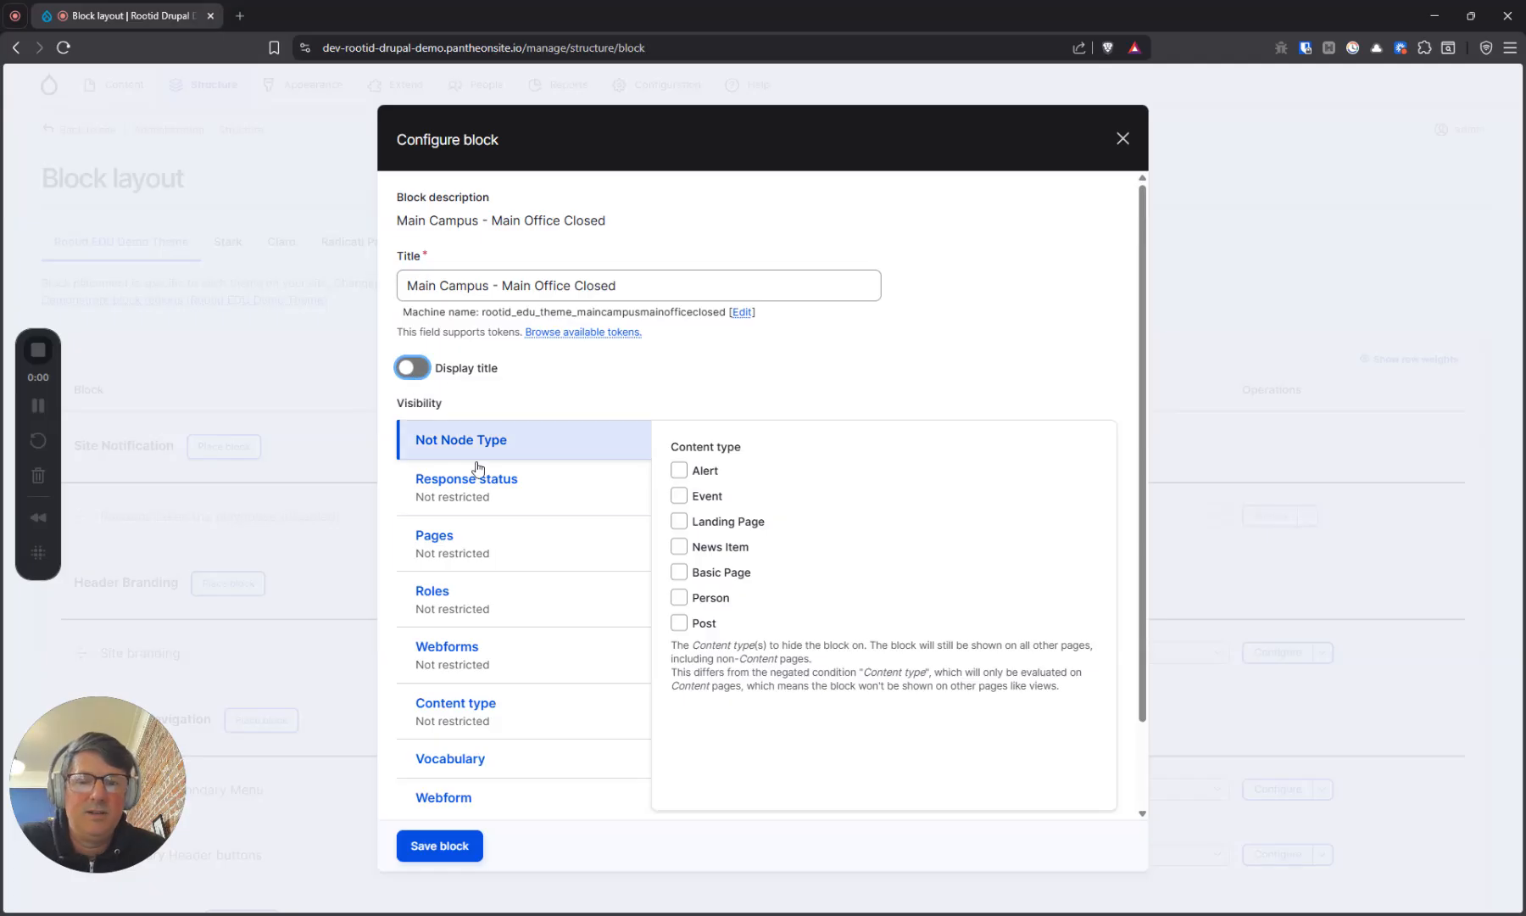
click(434, 859)
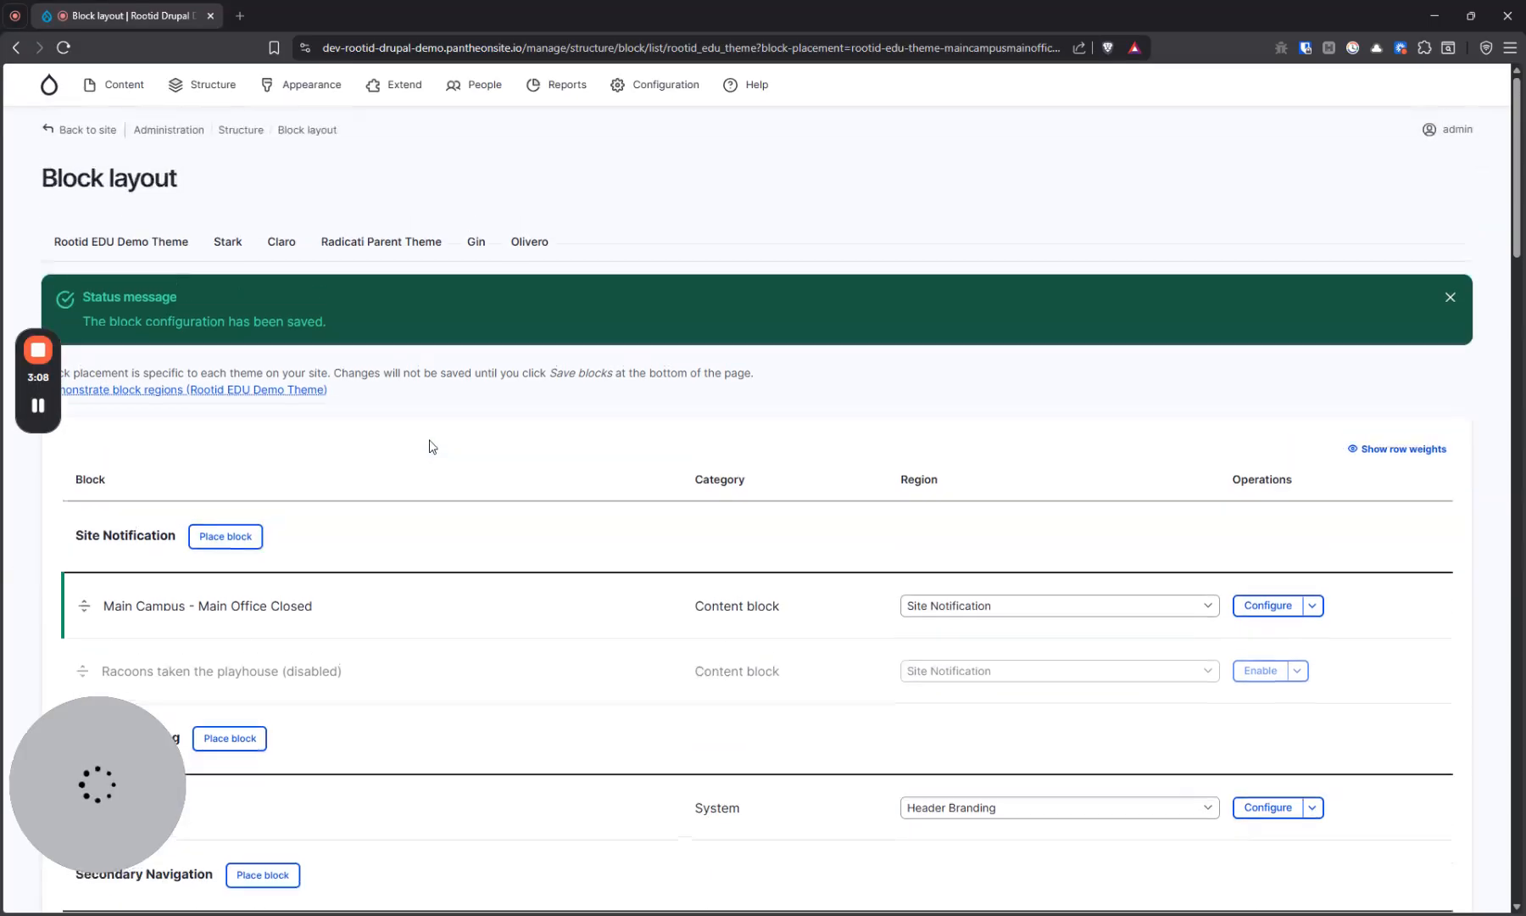
Check the site notice on the front page and the all components example page, and select the latter's URL path
middle_click(106, 131)
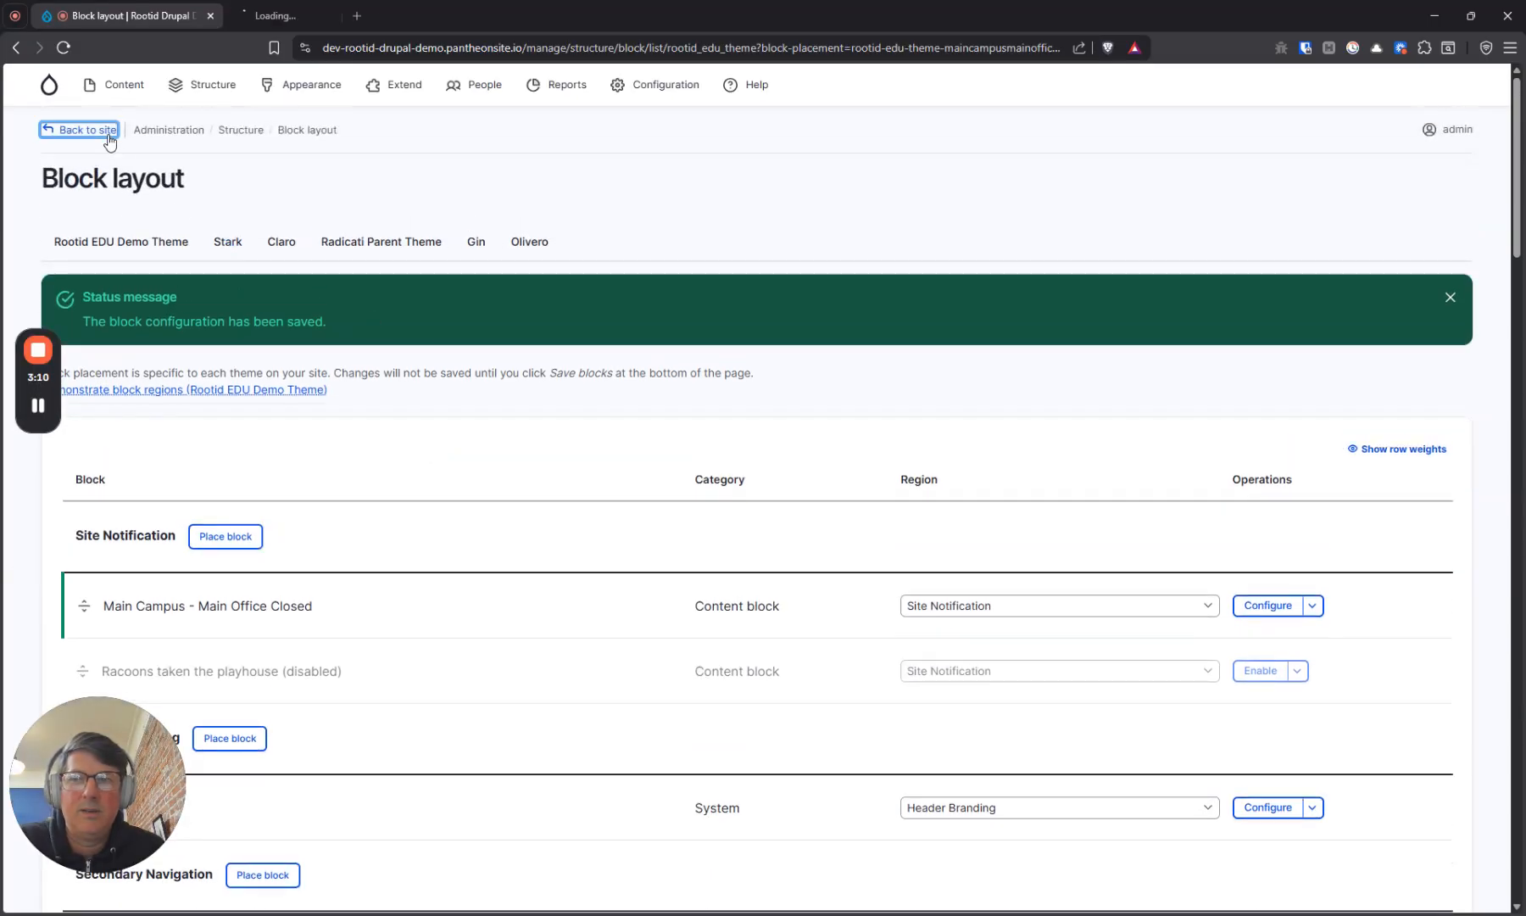
click(317, 15)
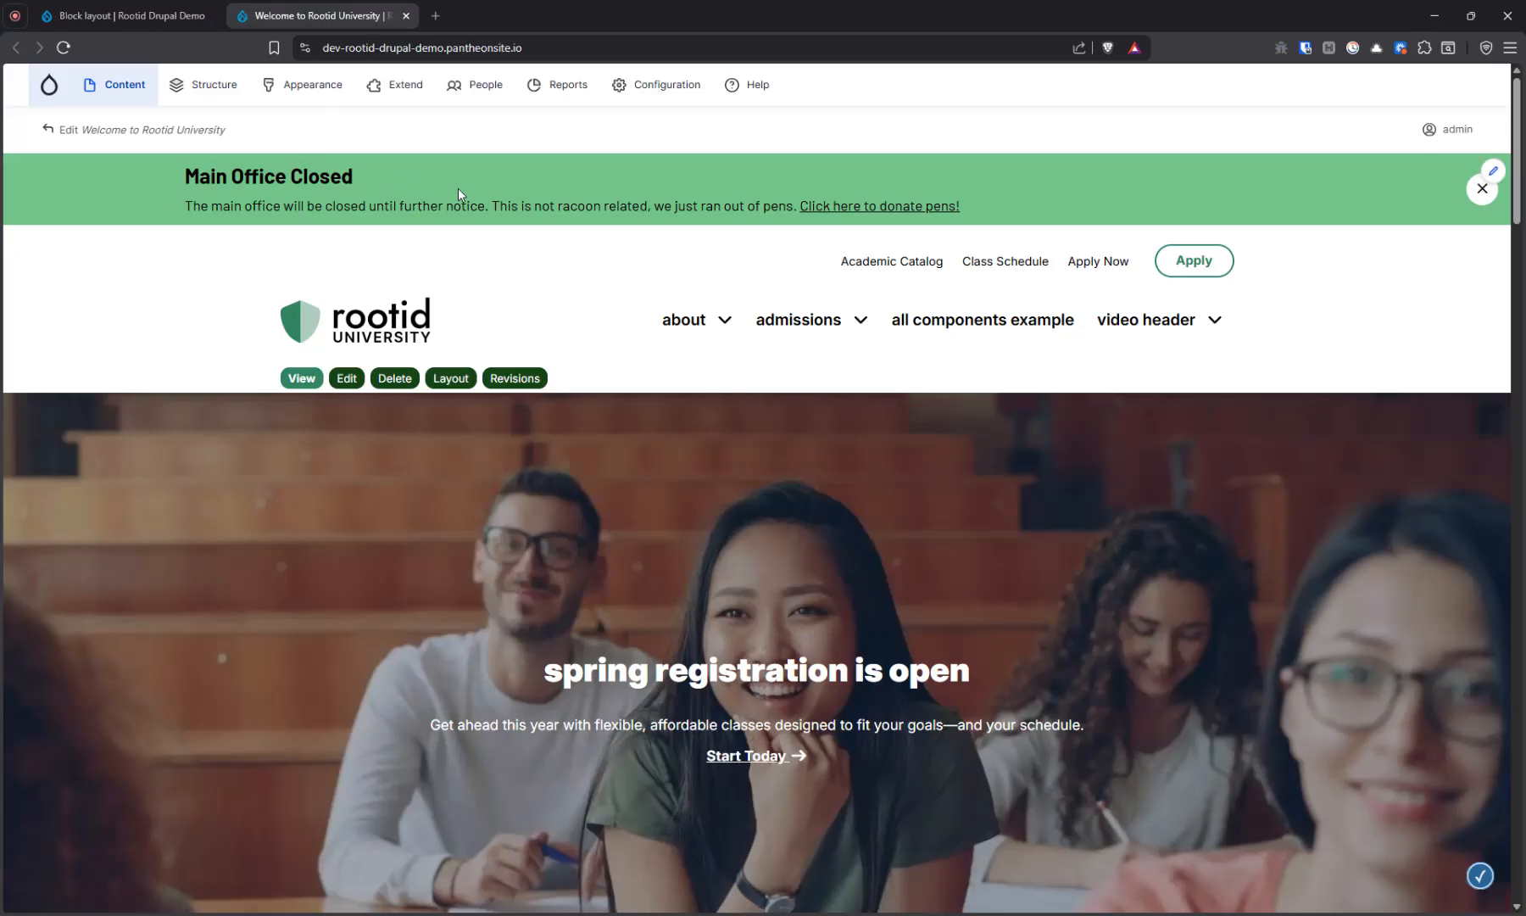
click(946, 327)
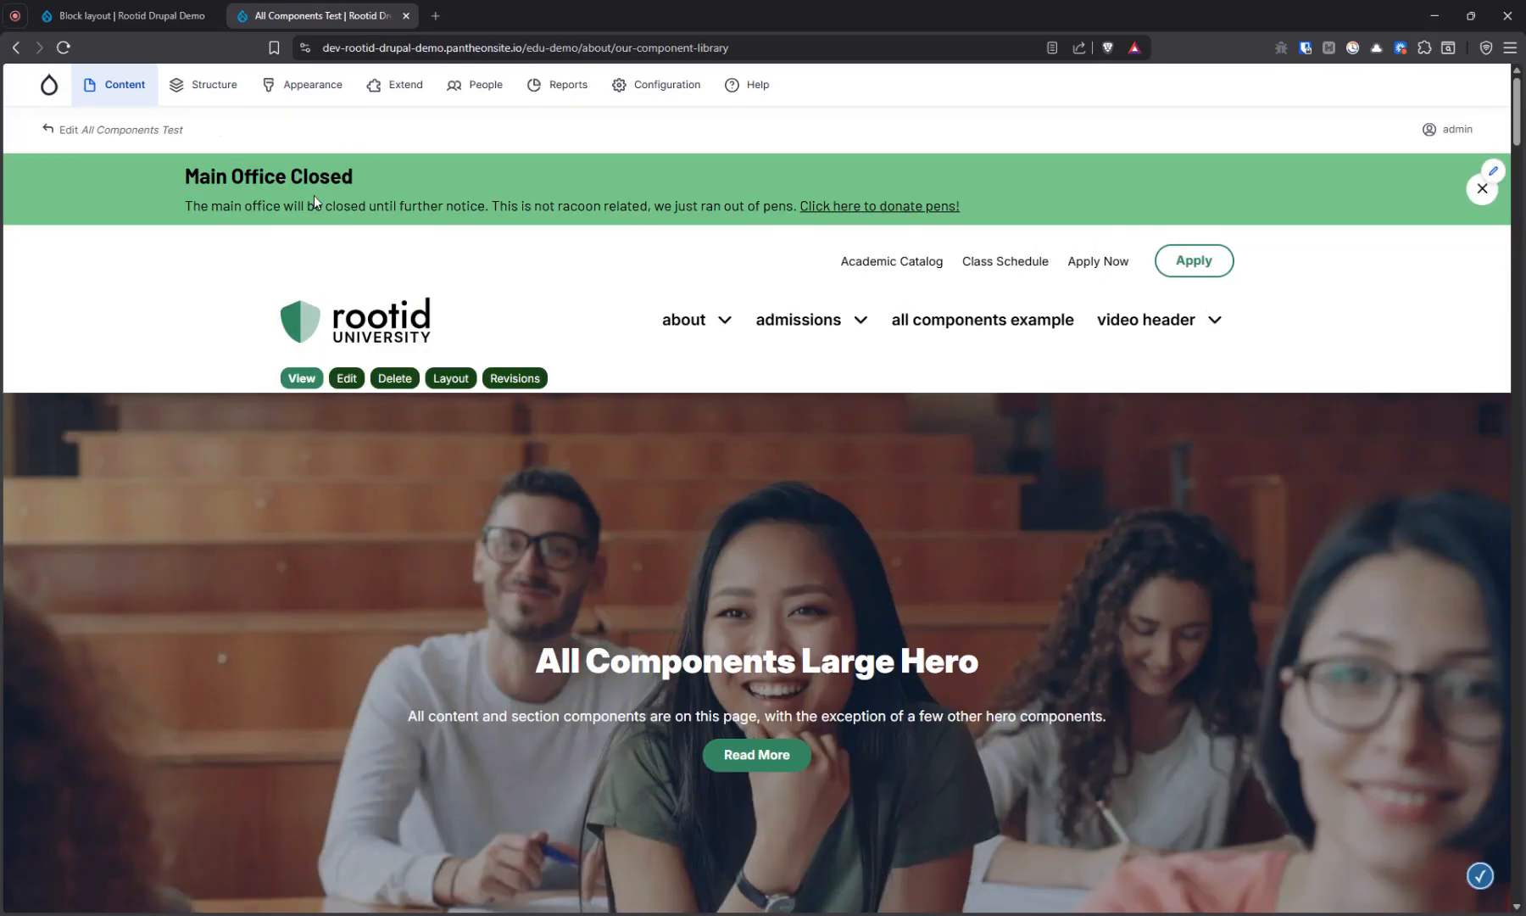
drag(525, 48, 730, 48)
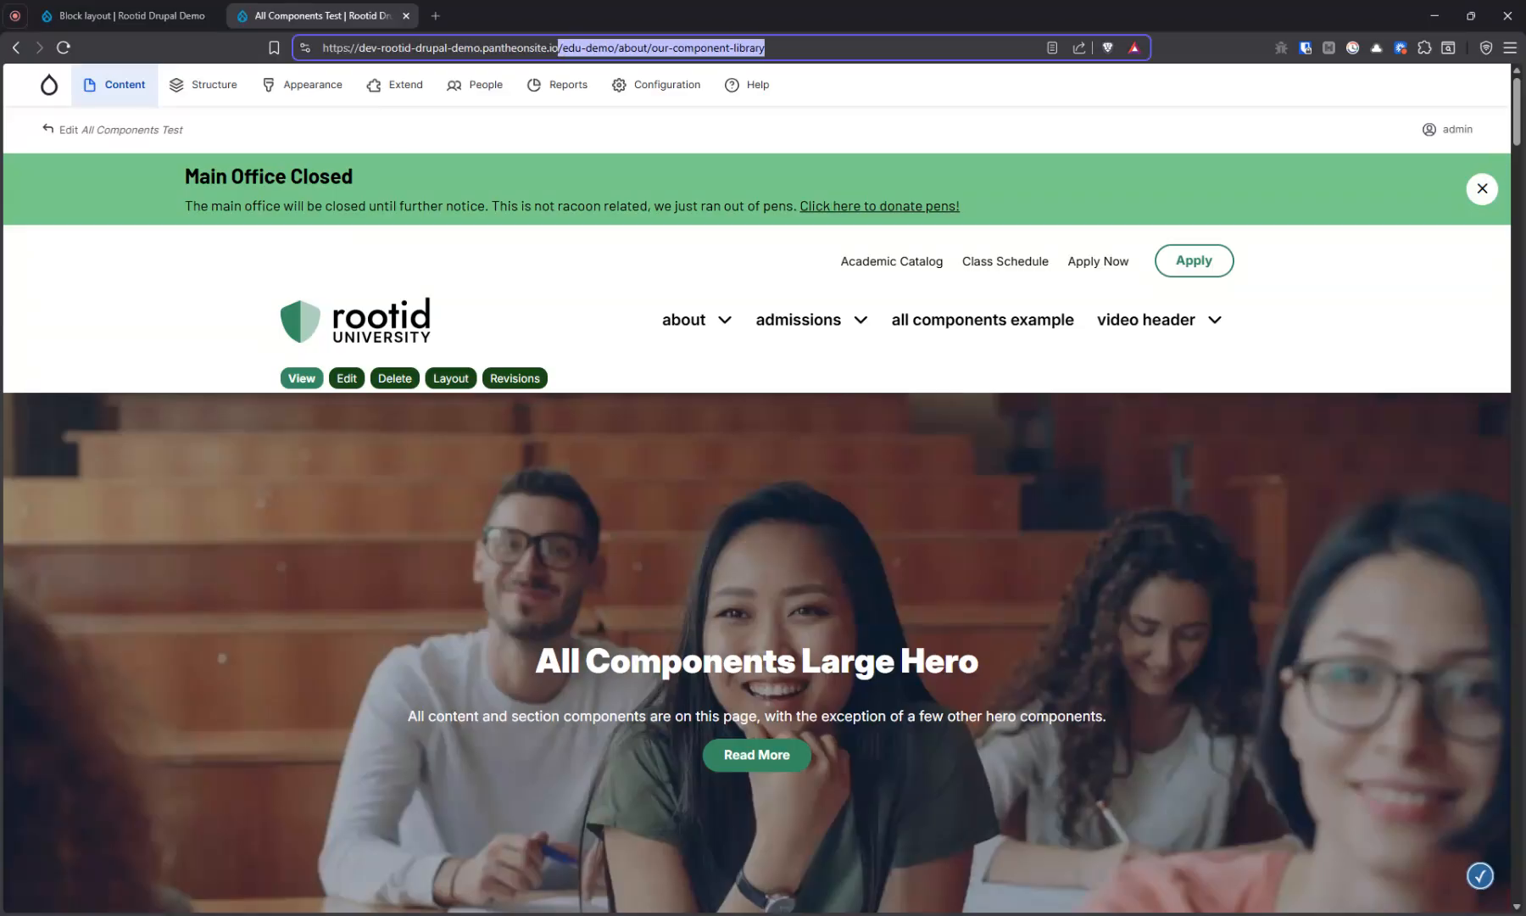
Restrict the Main Campus - Main Office Closed block to show only on the <front> page and save its configuration
click(131, 13)
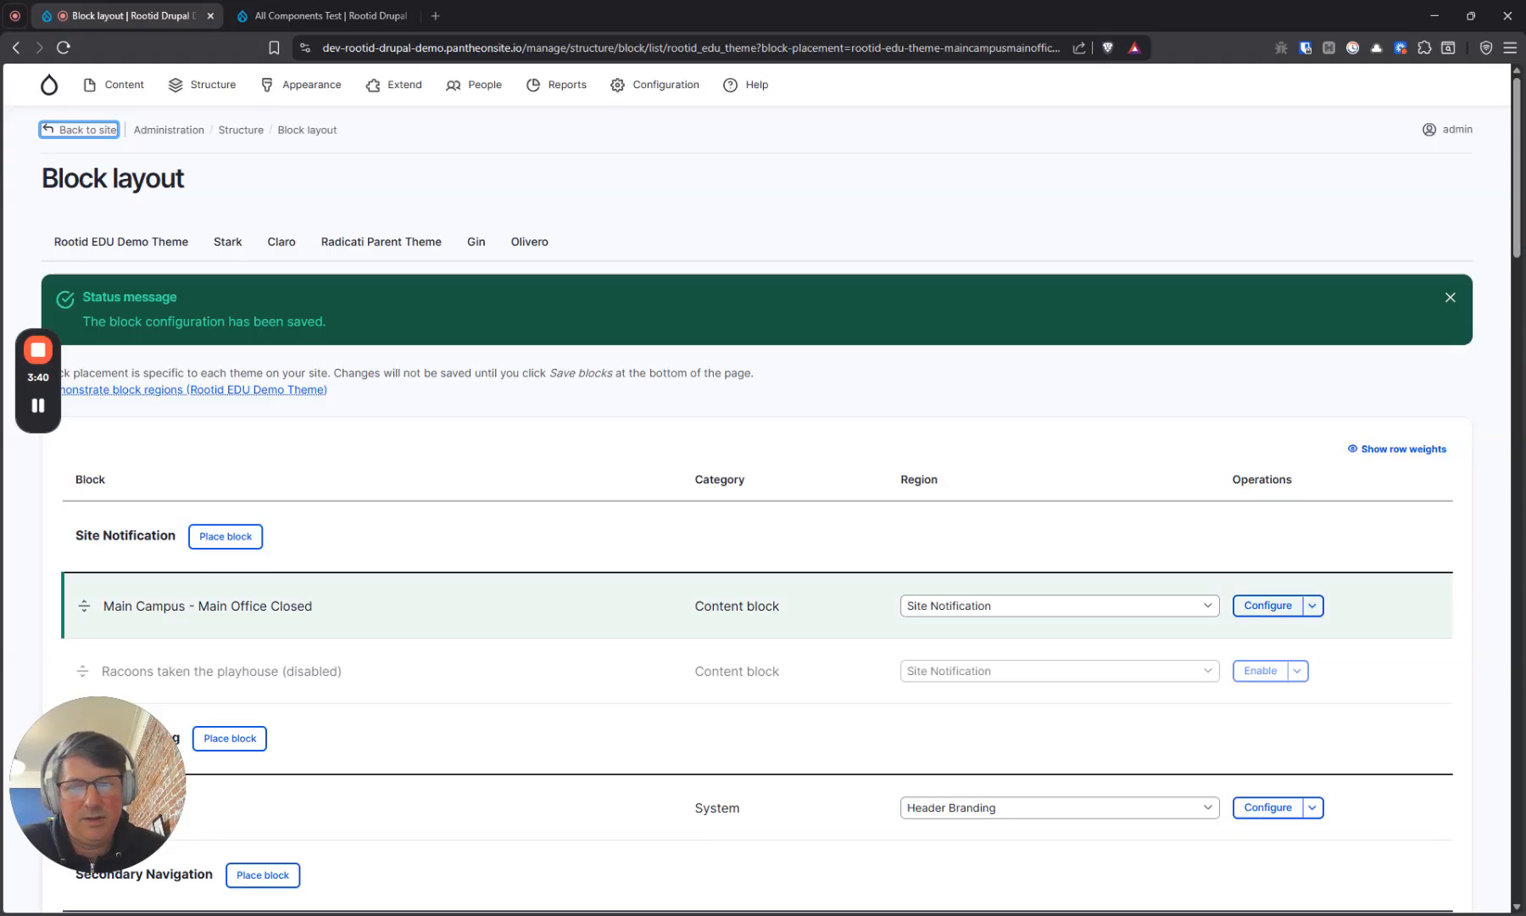
click(1268, 605)
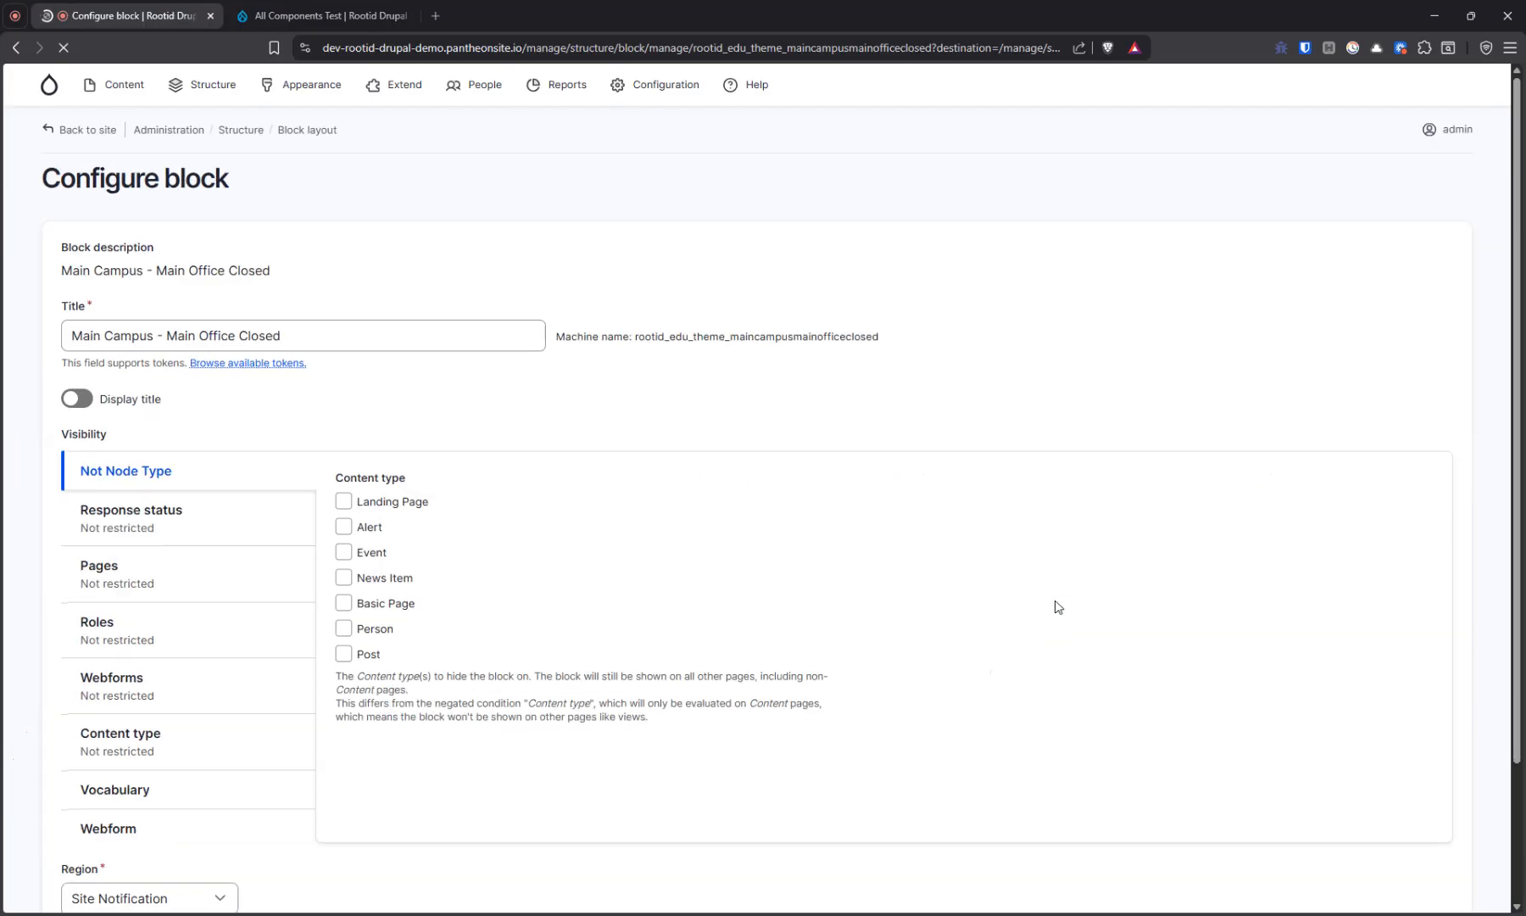
click(205, 587)
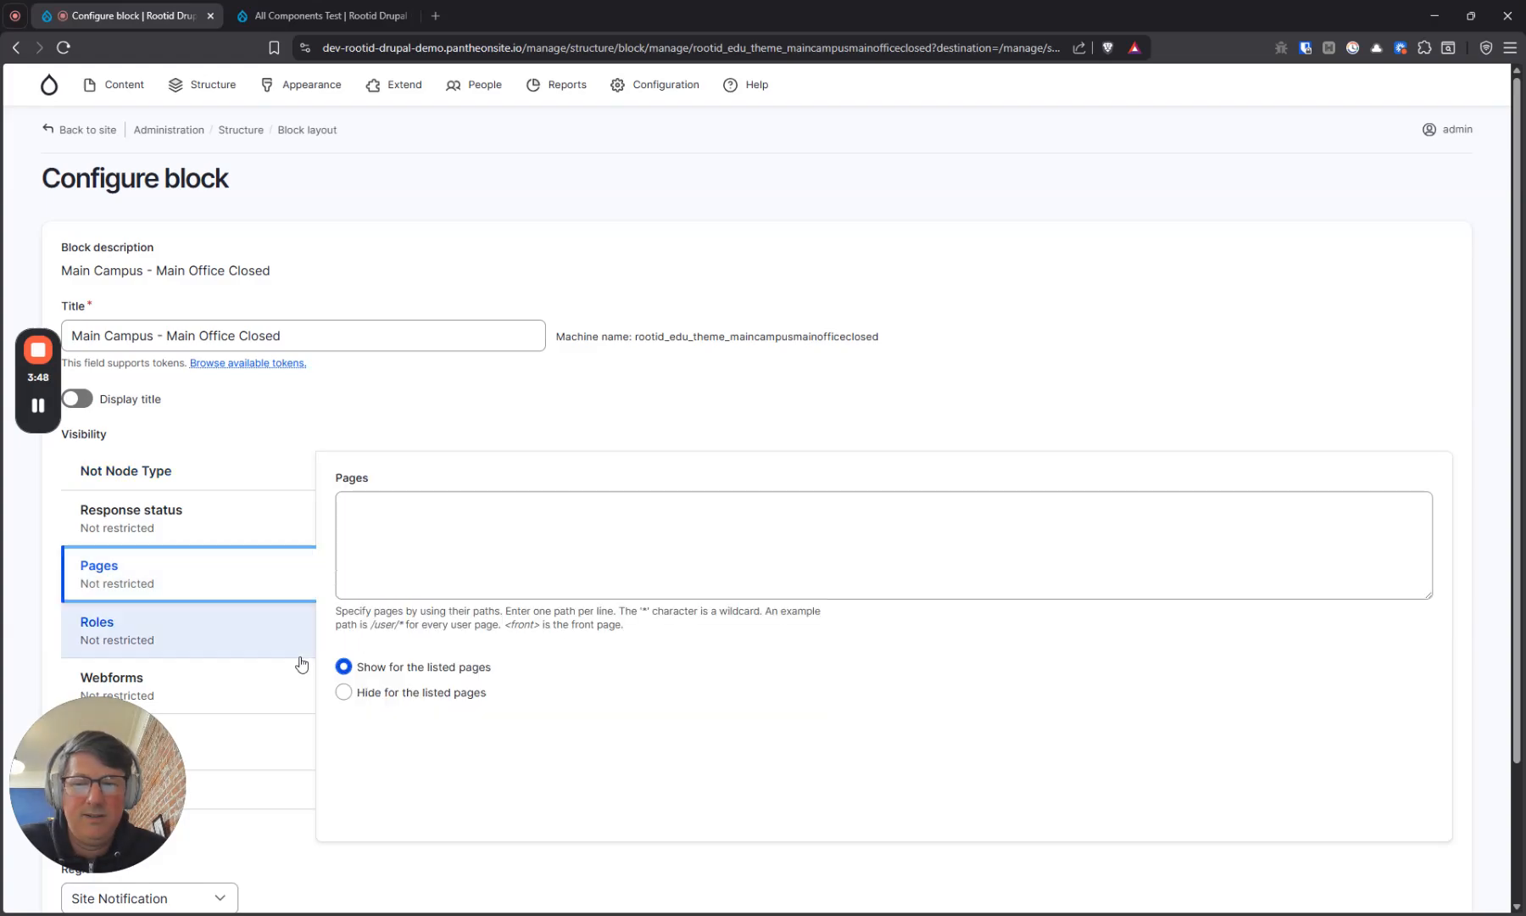
click(382, 541)
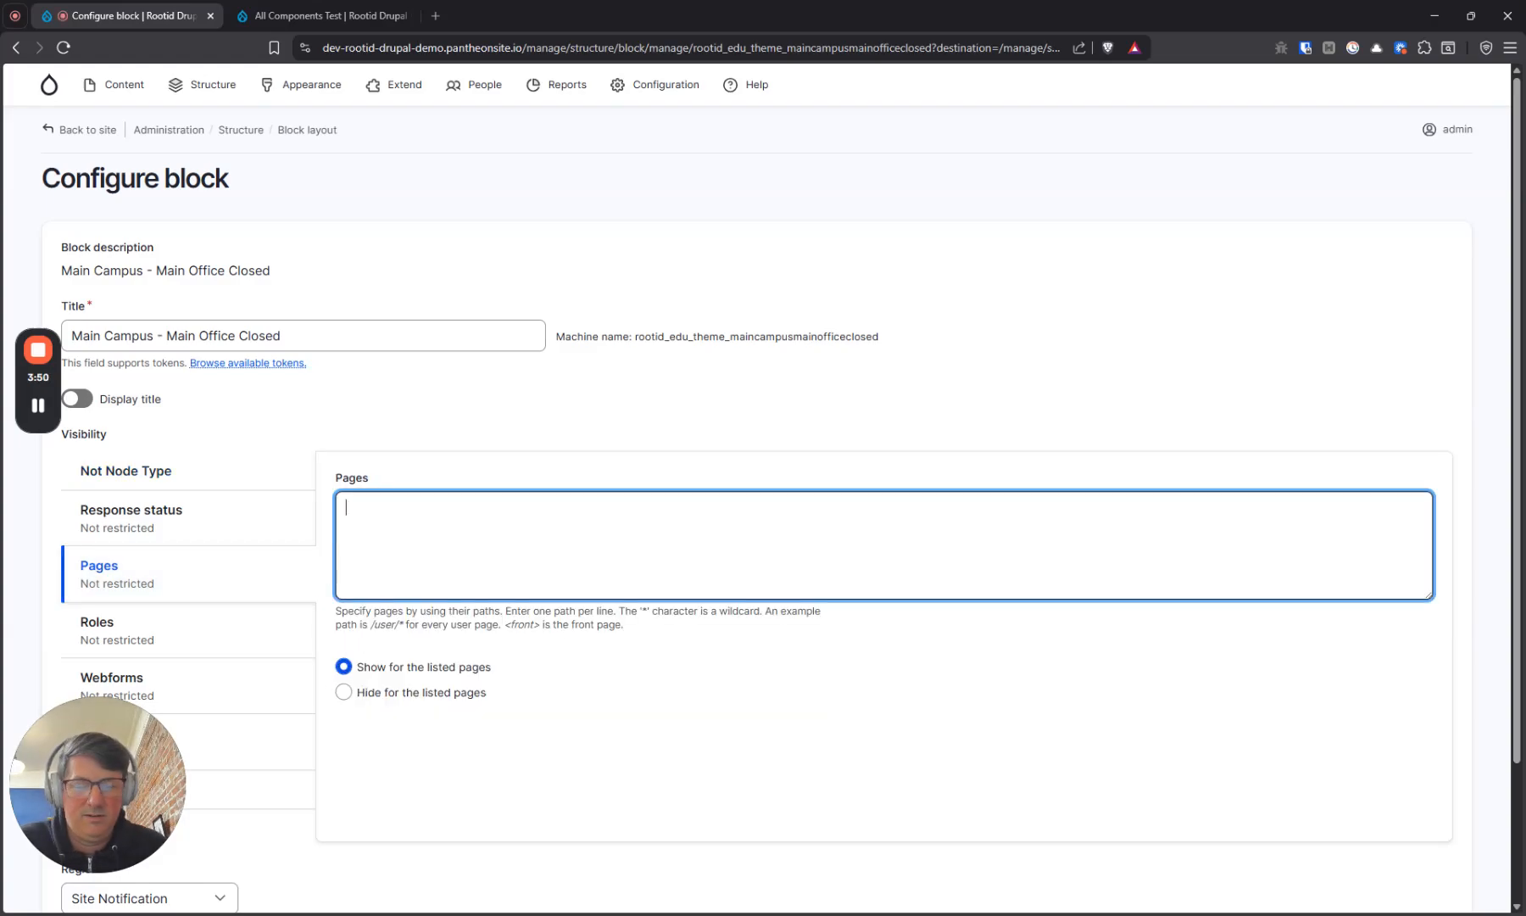
text(<front>)
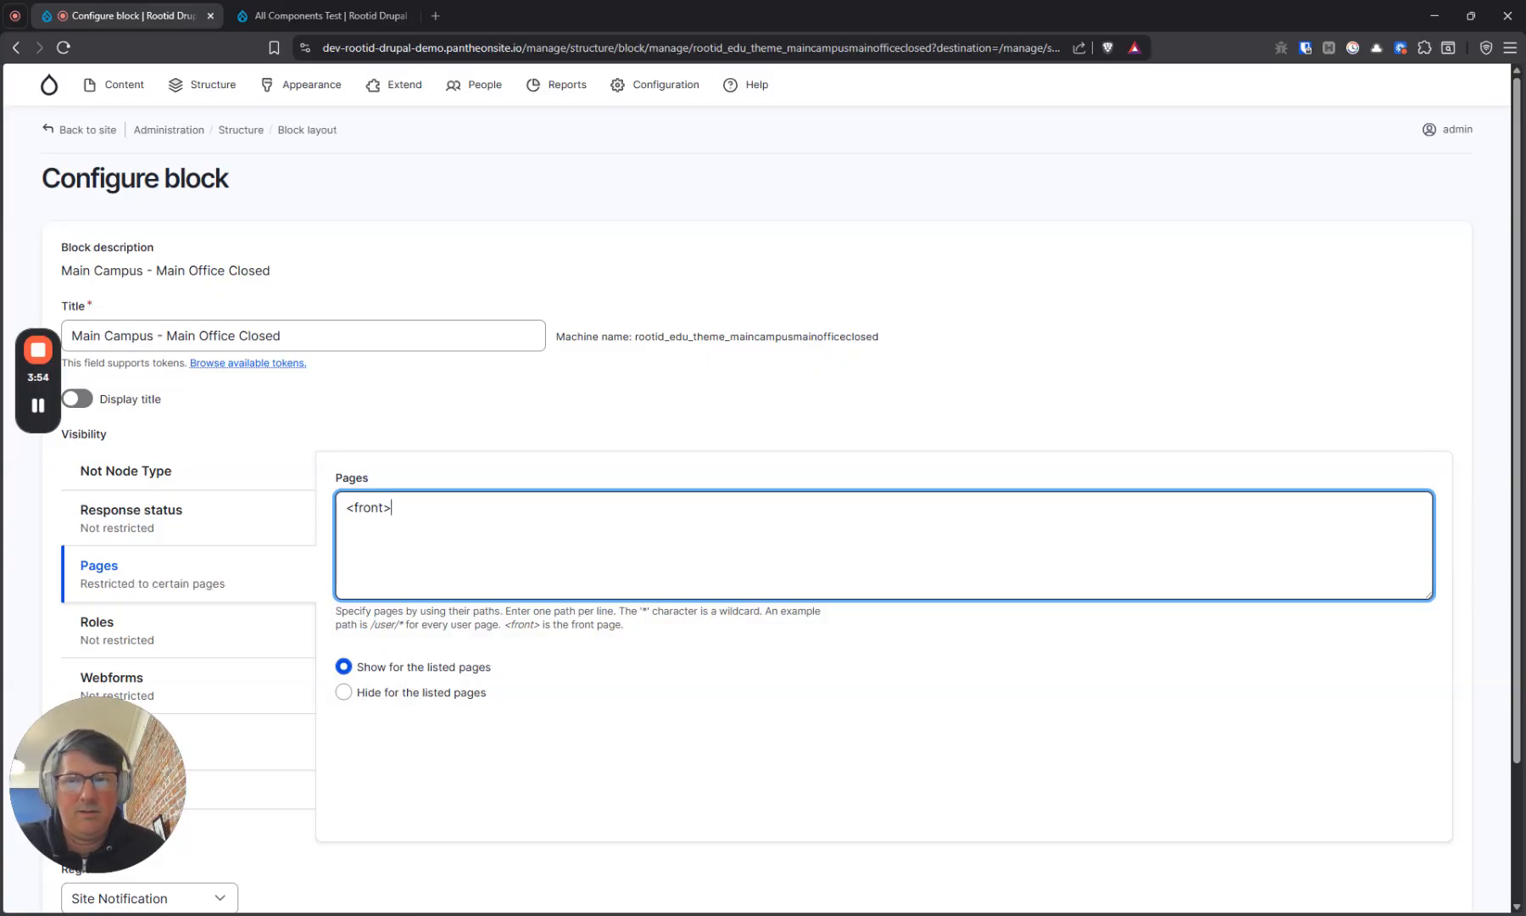
scroll(476, 530, down, 2)
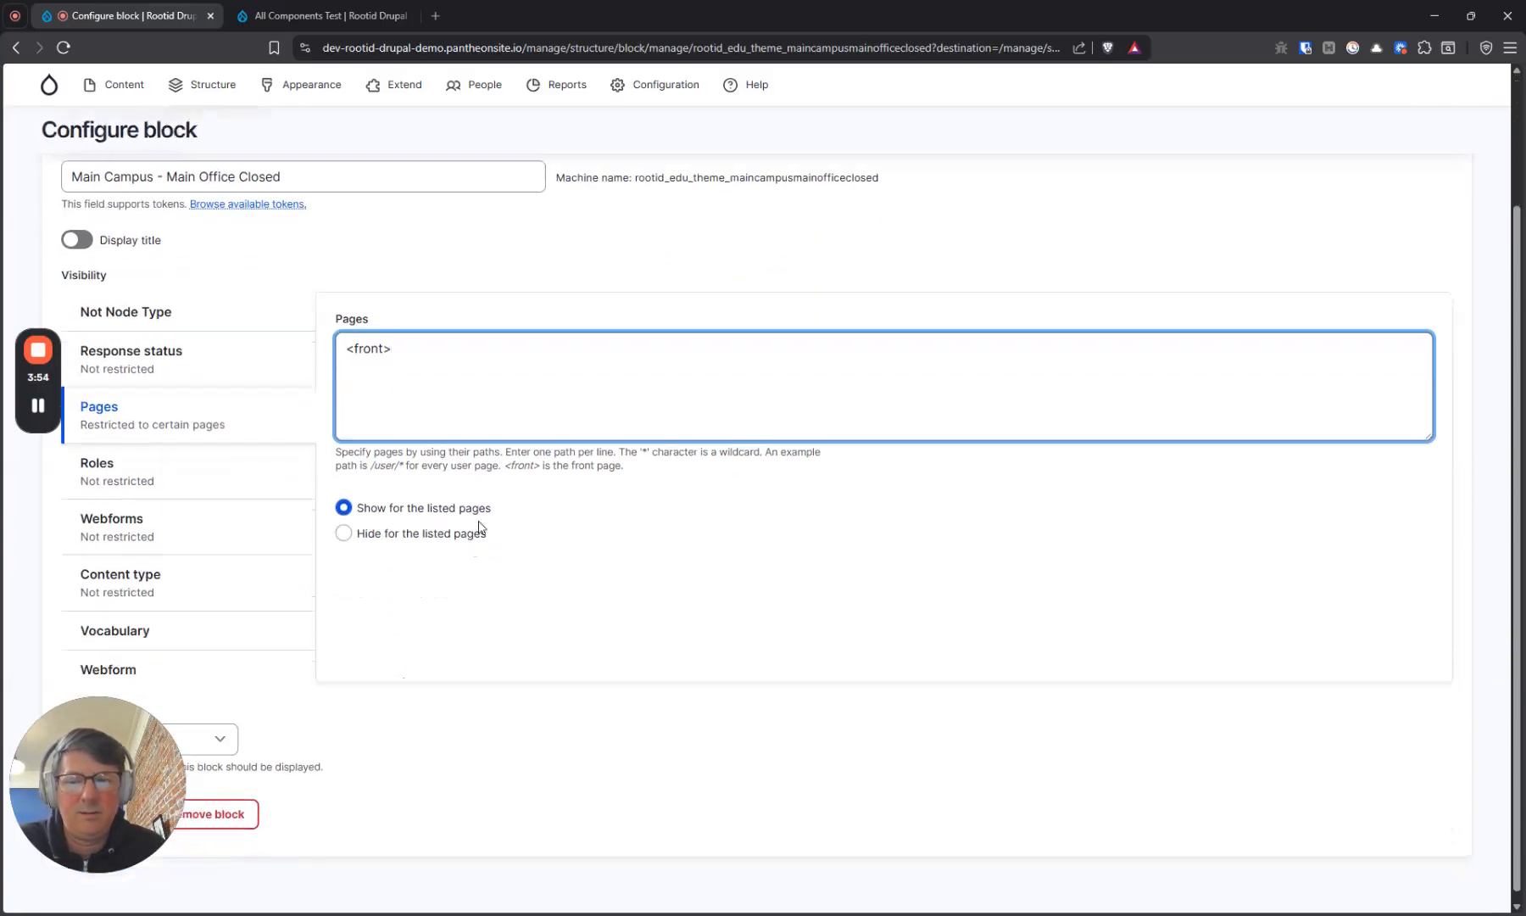
scroll(477, 530, up, 1)
click(104, 894)
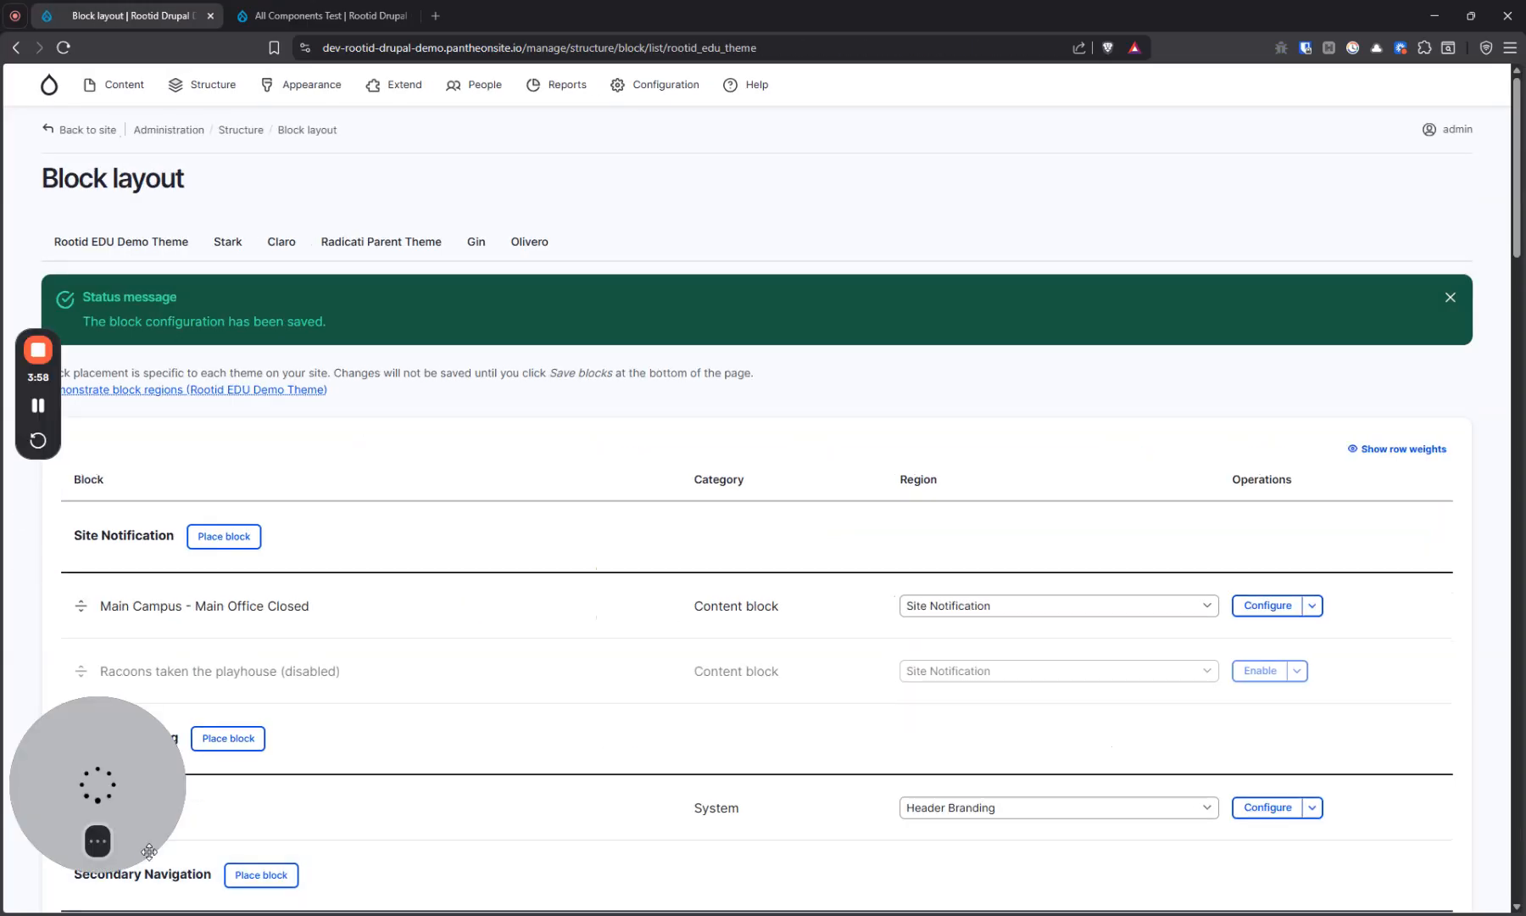
Reload the all components example page and compare its site notice display with the front page
click(334, 18)
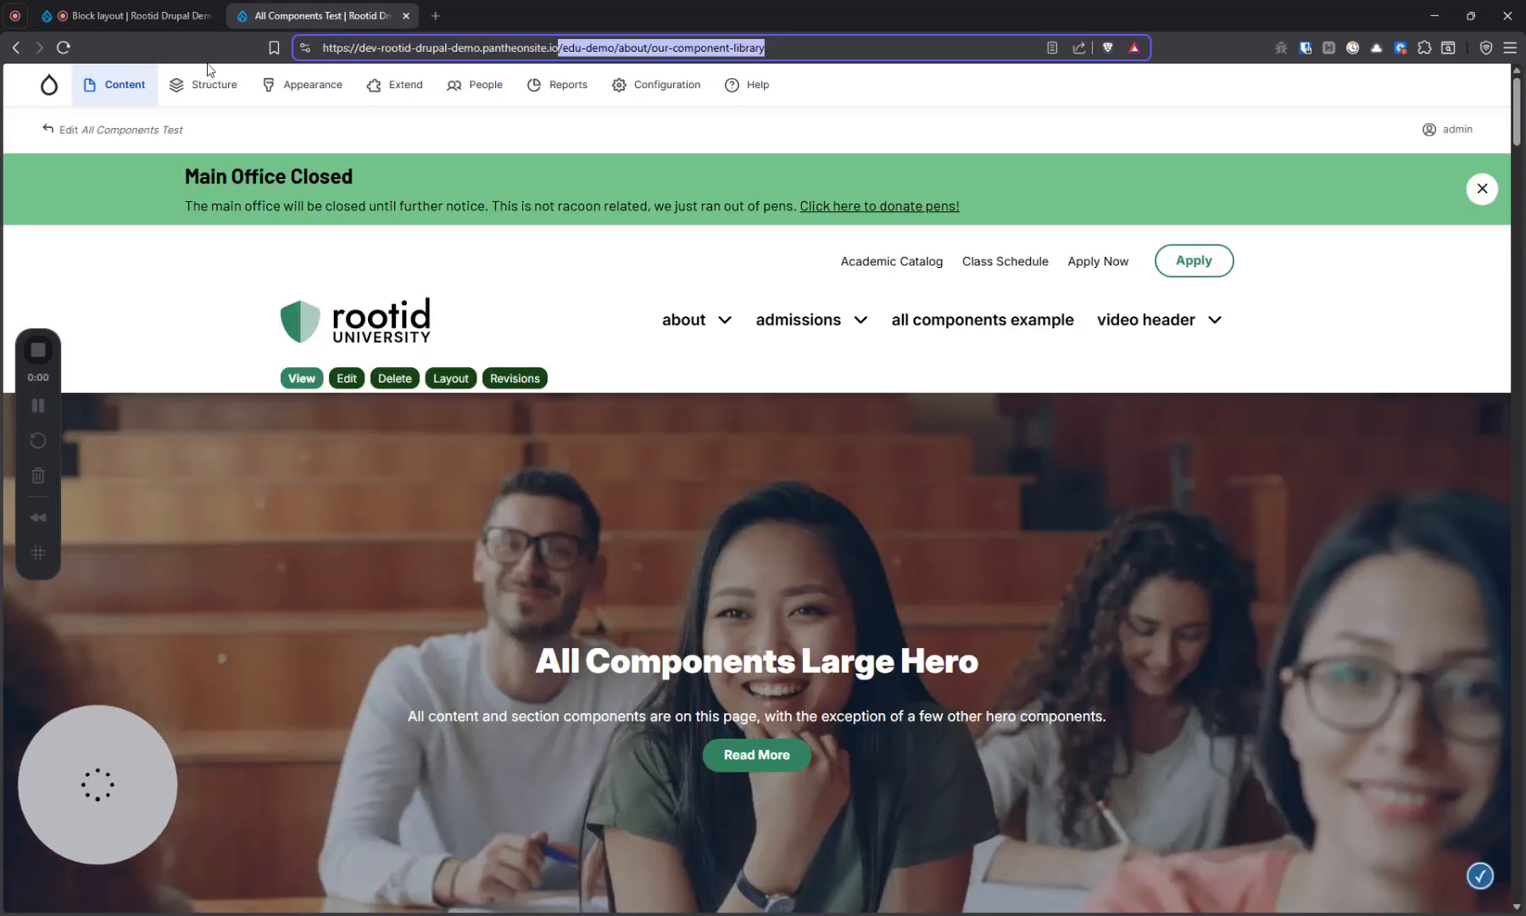
click(63, 48)
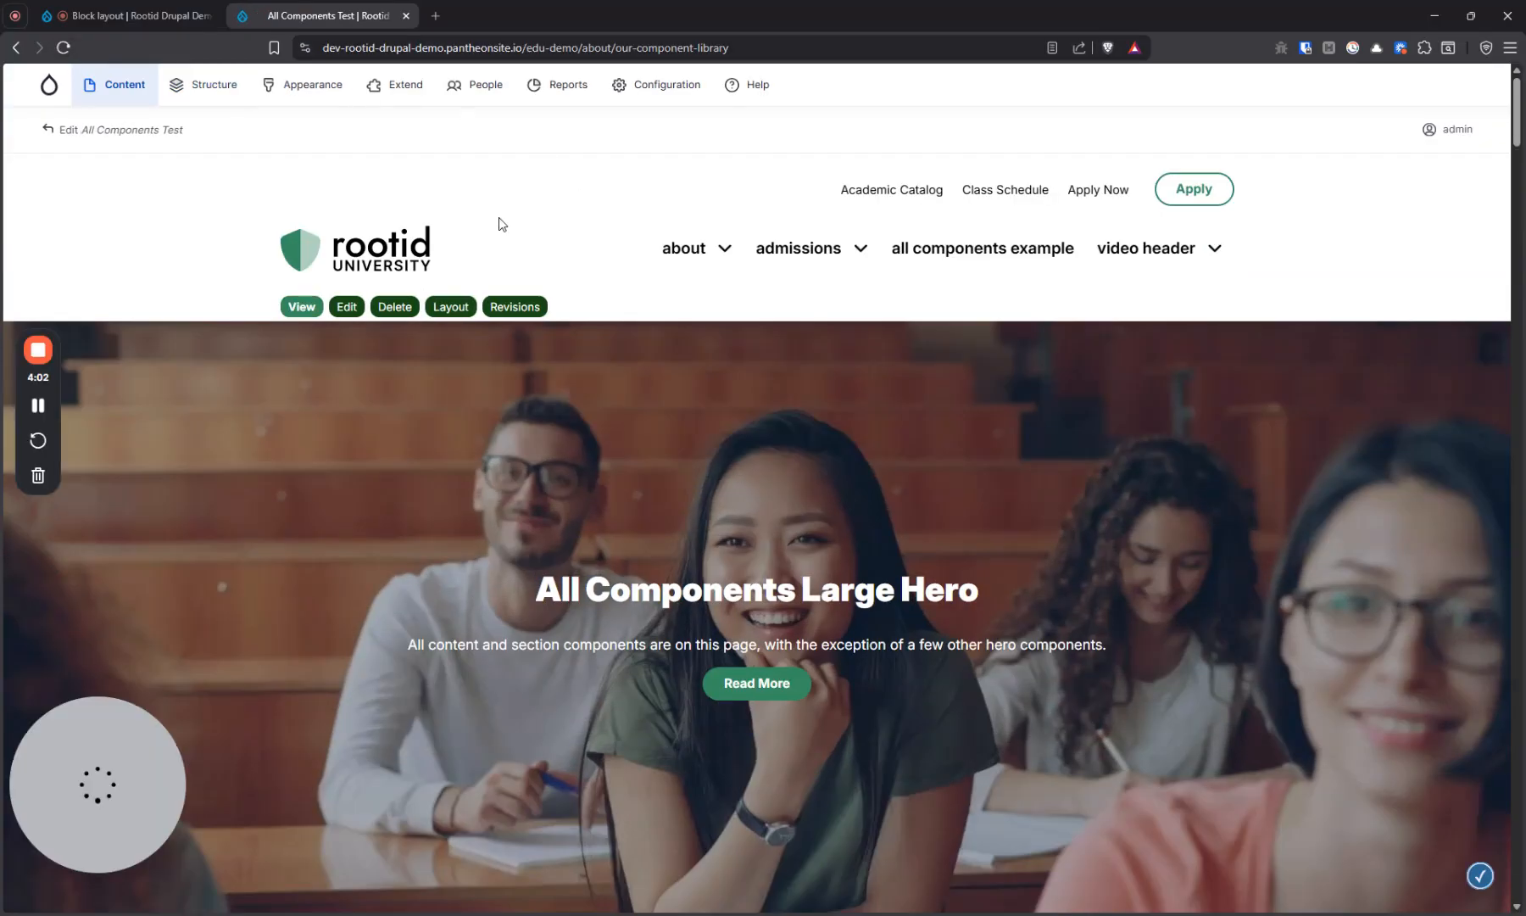
click(337, 263)
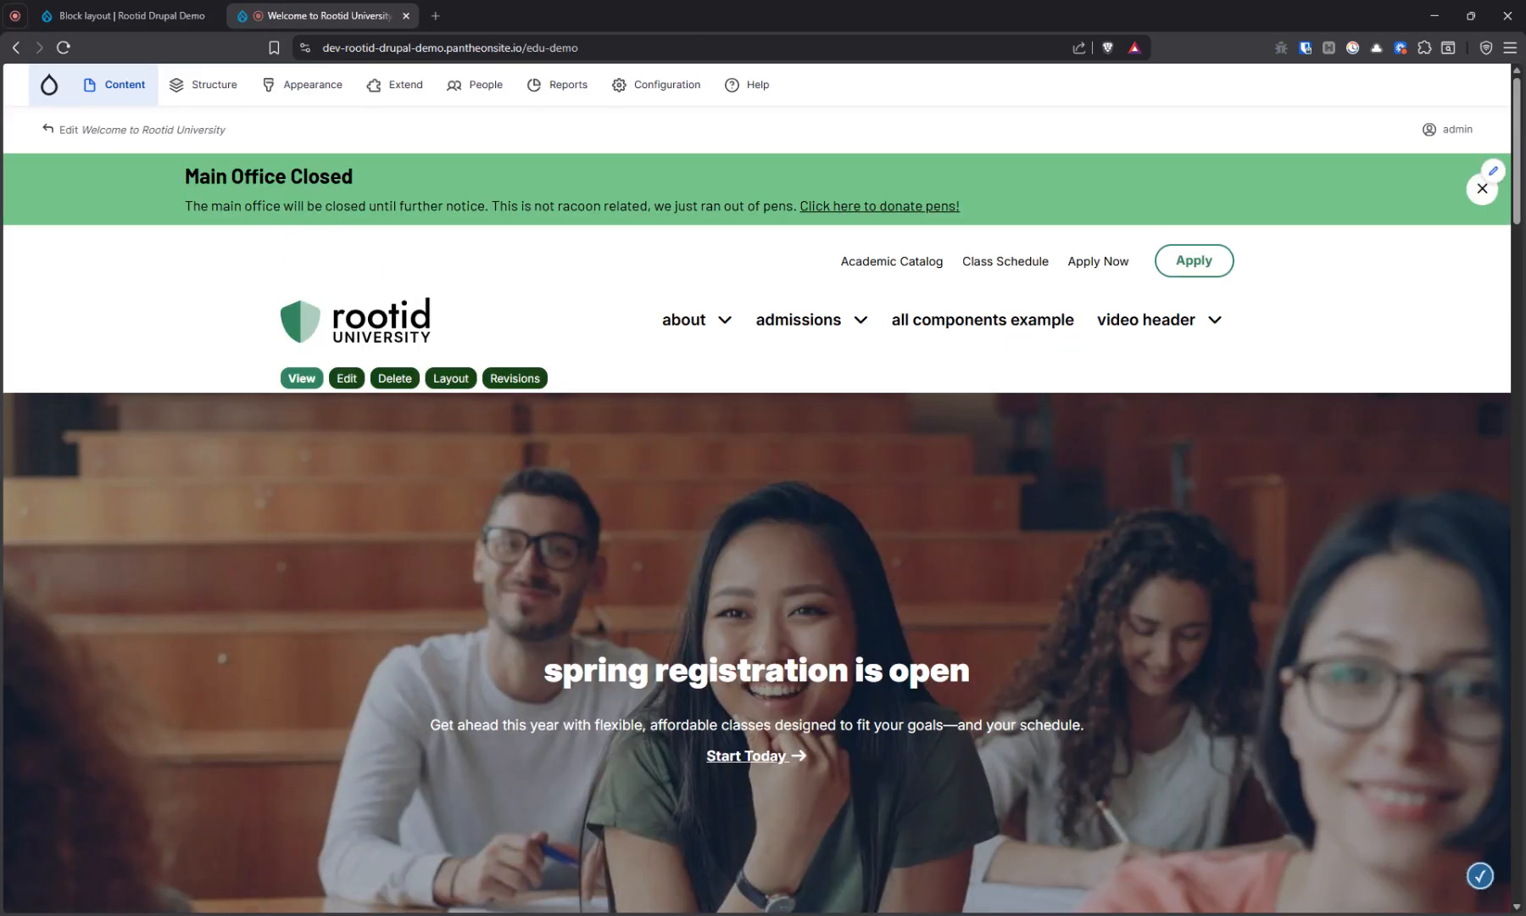
click(971, 330)
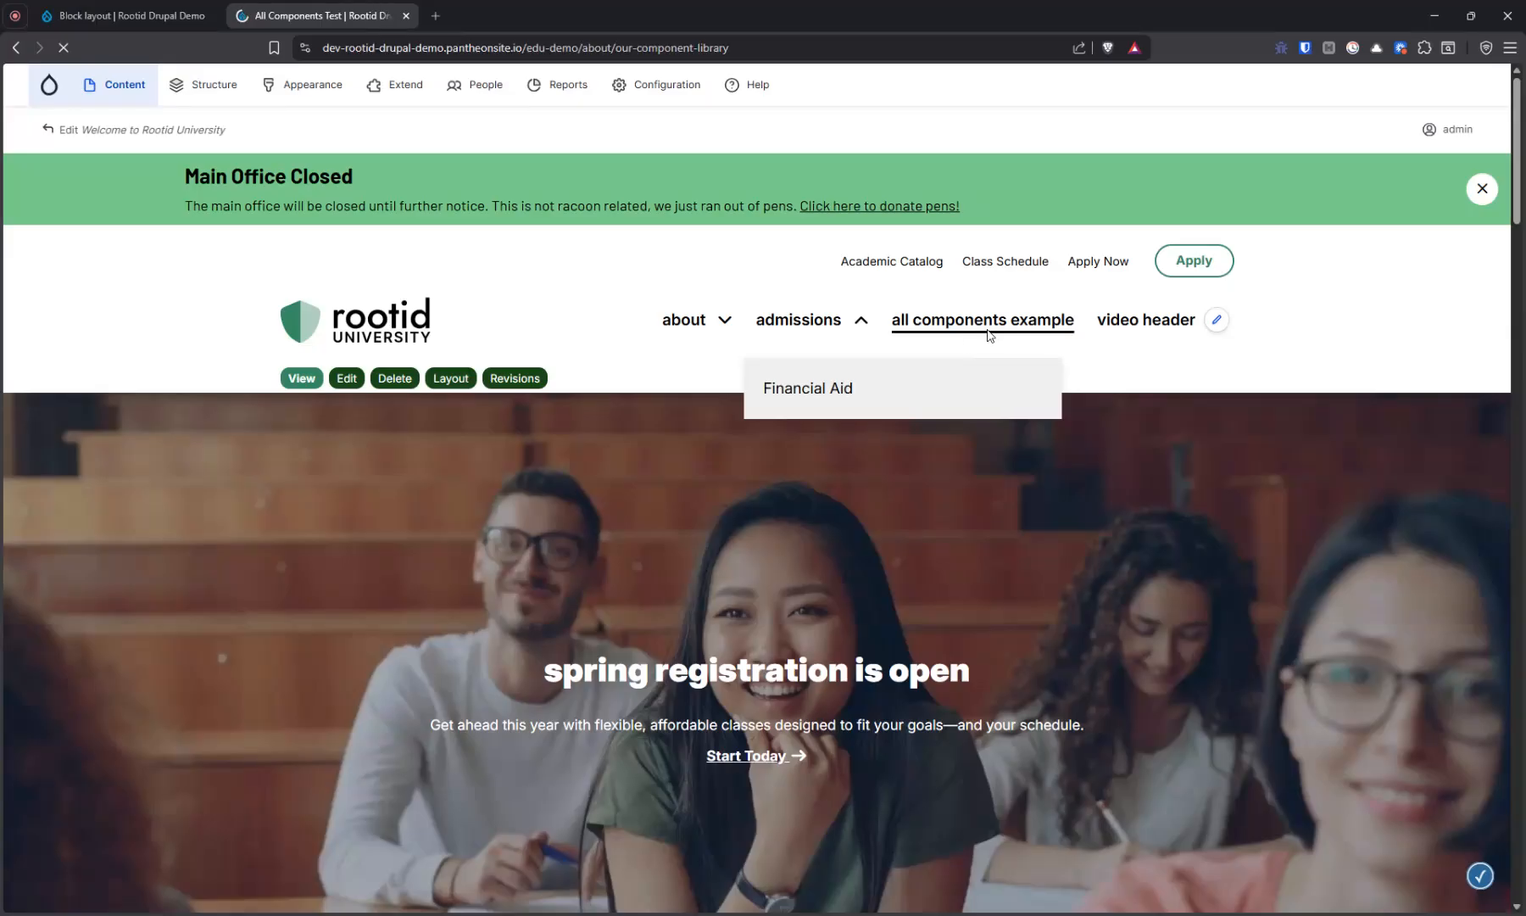
Enable the Racoons taken the playhouse block in the Site Notification region of the block layout
click(103, 17)
scroll(310, 426, down, 2)
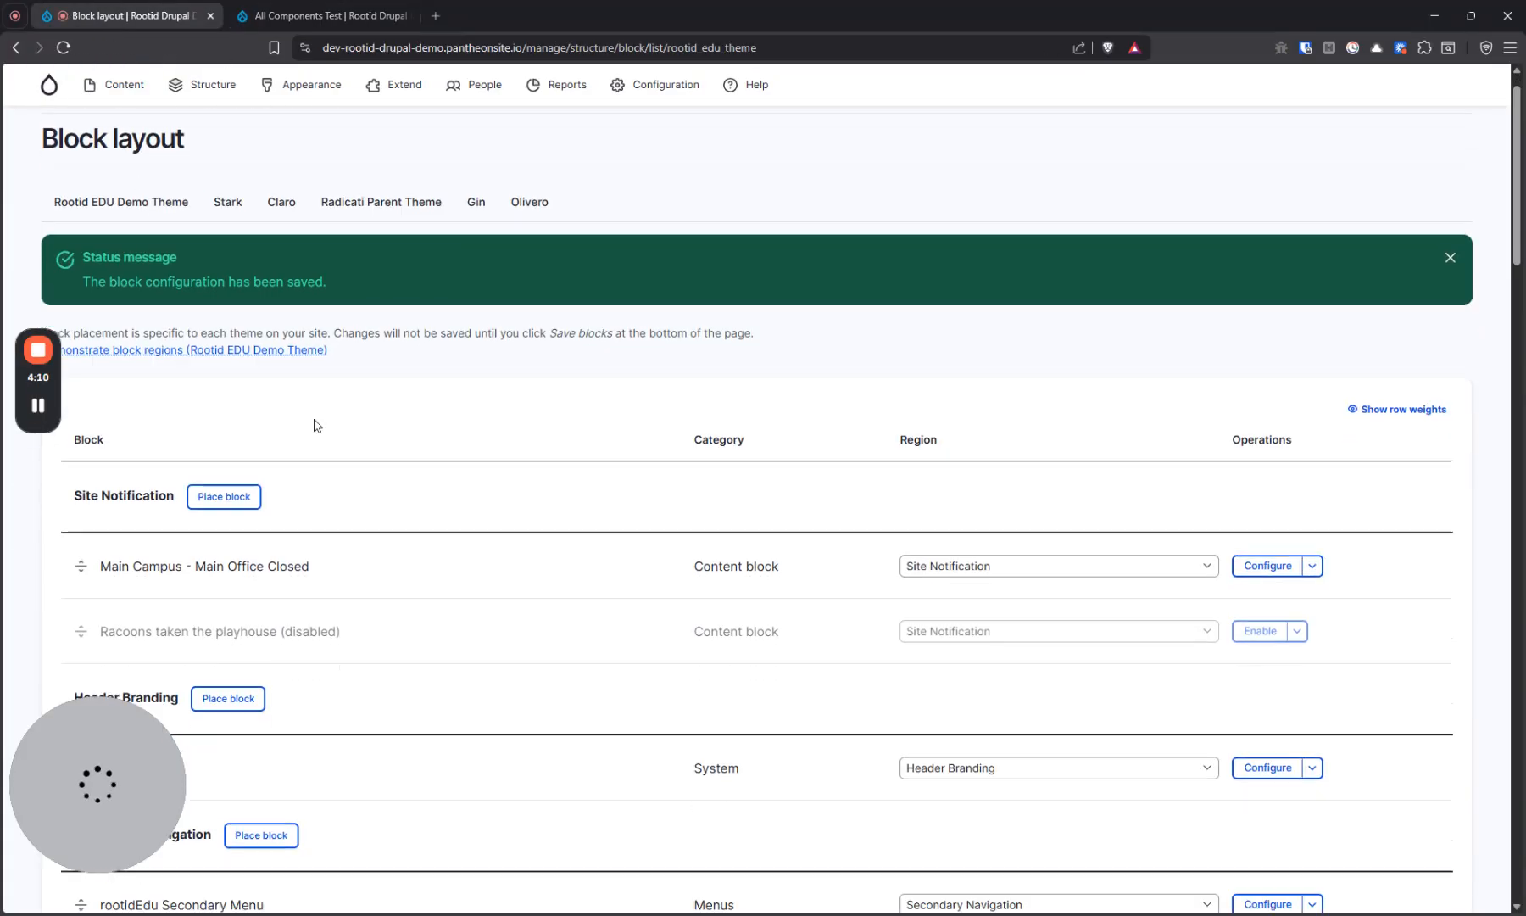
click(1264, 598)
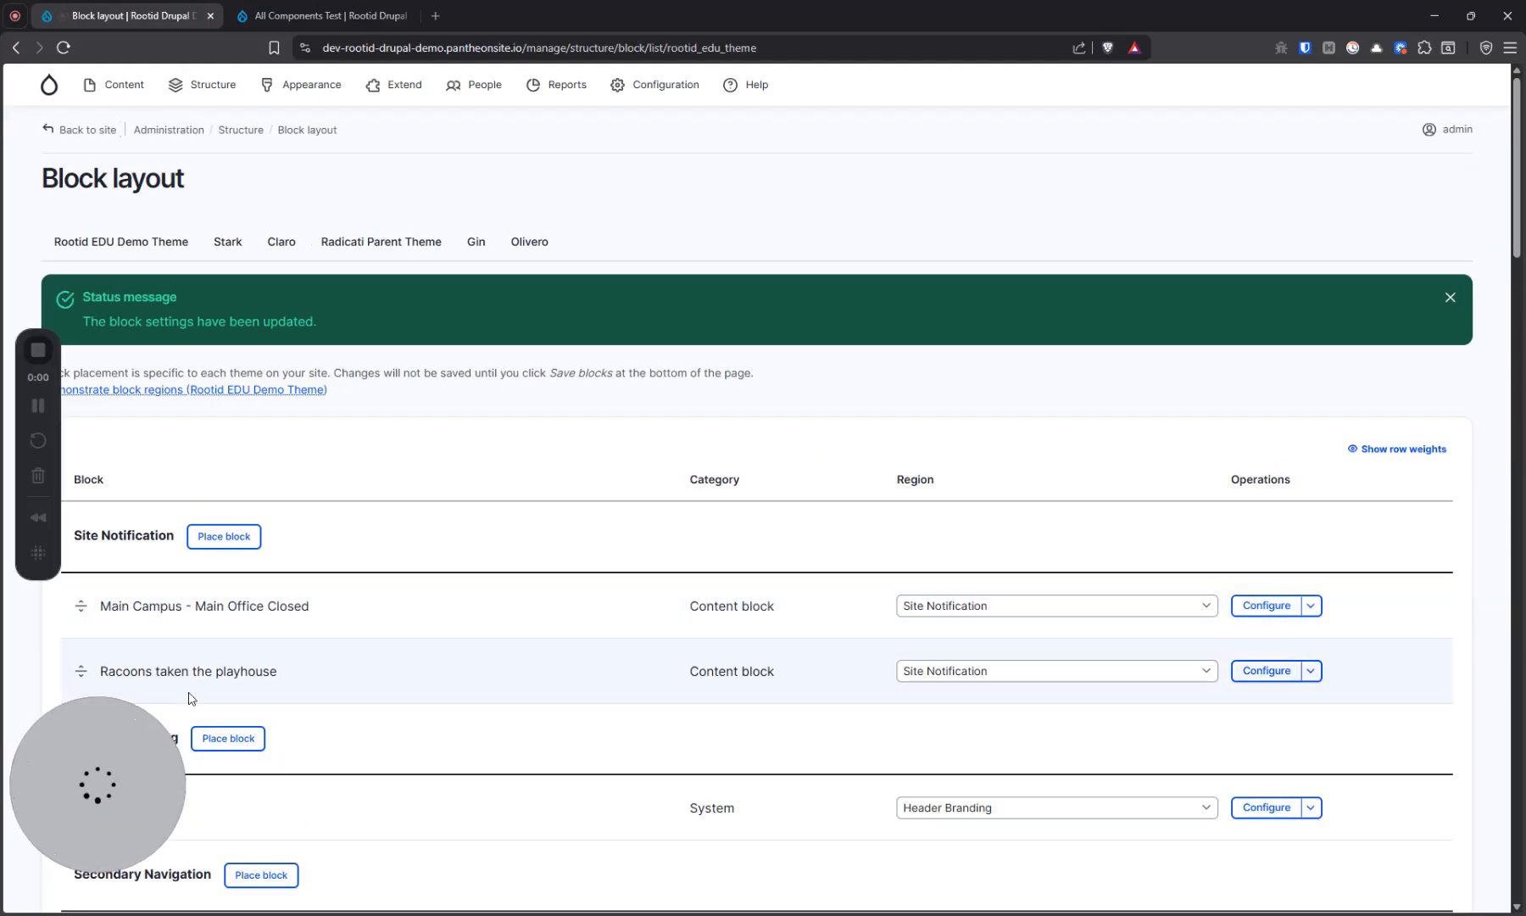
Review the page visibility path of the Racoons taken the playhouse block and save its configuration
click(1257, 679)
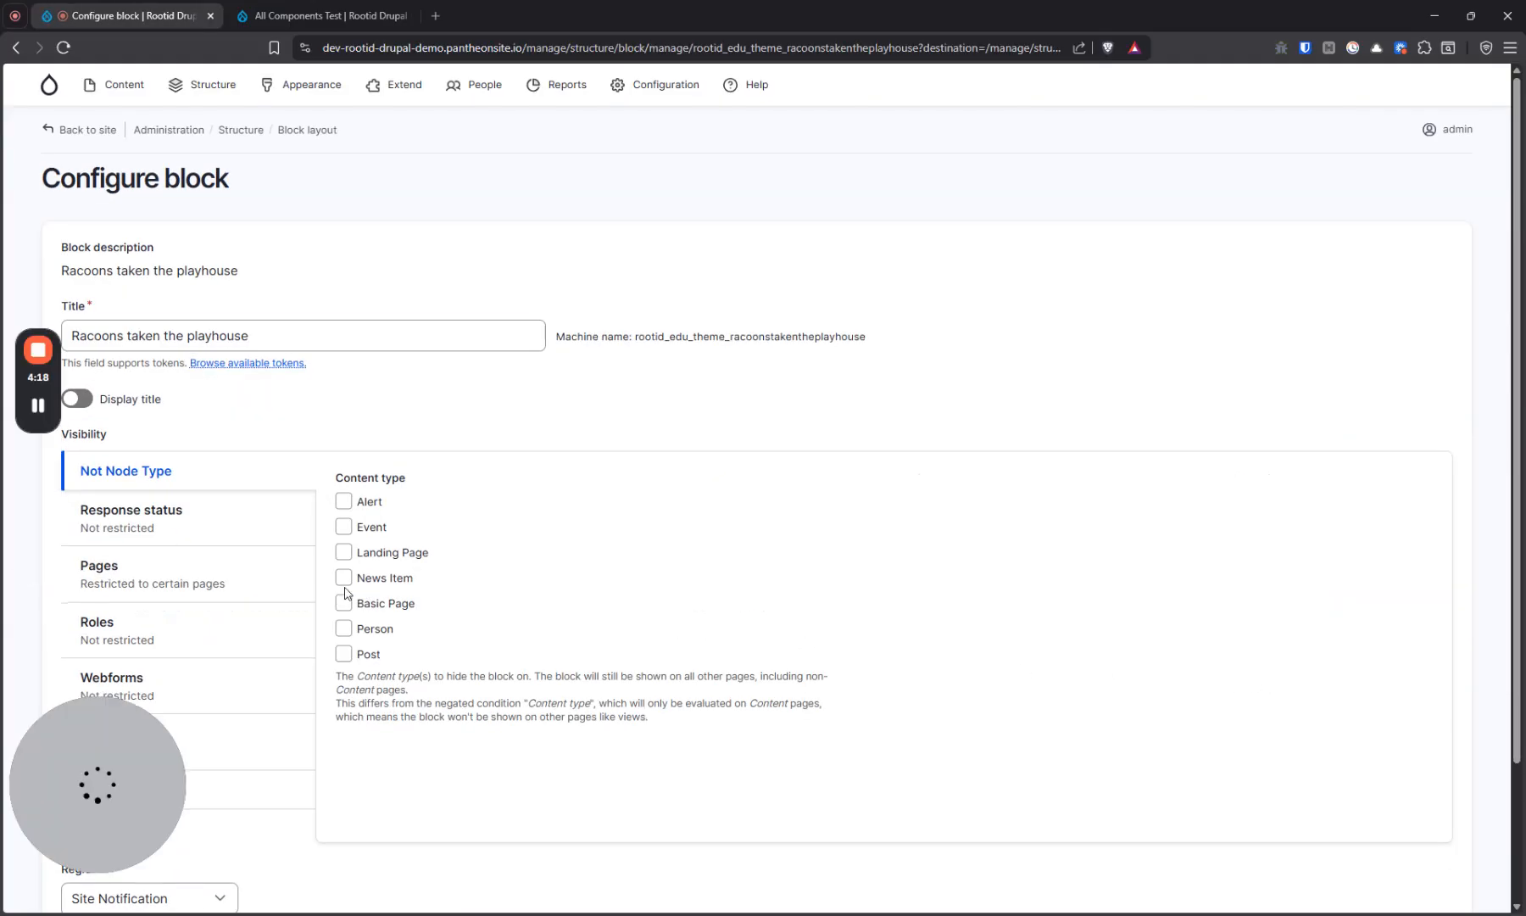
click(197, 586)
drag(595, 507, 345, 508)
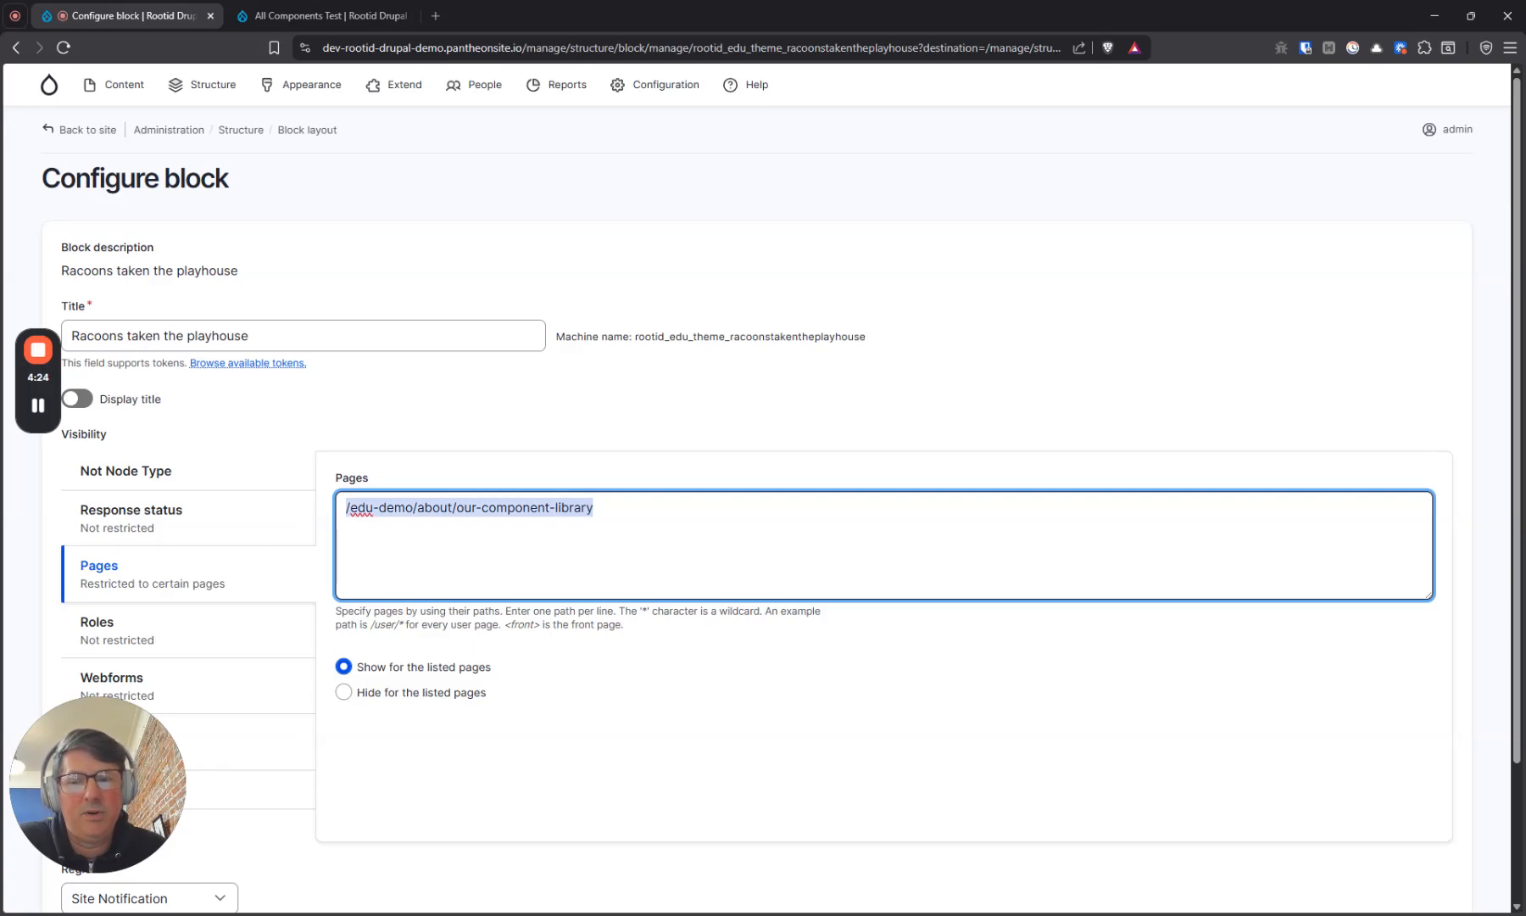
scroll(506, 645, down, 1)
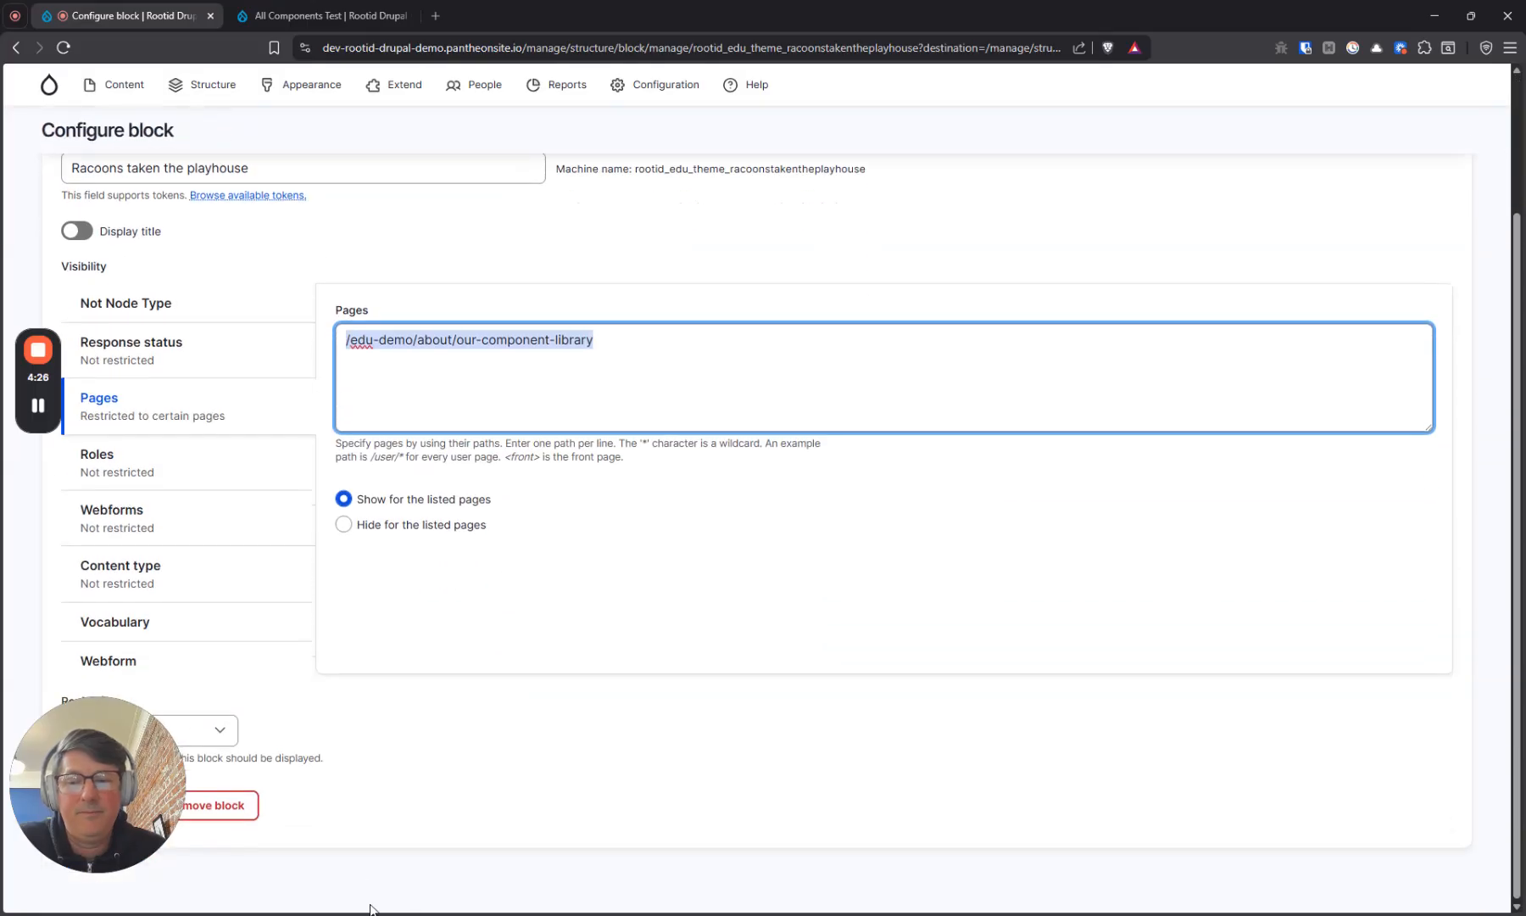
click(105, 883)
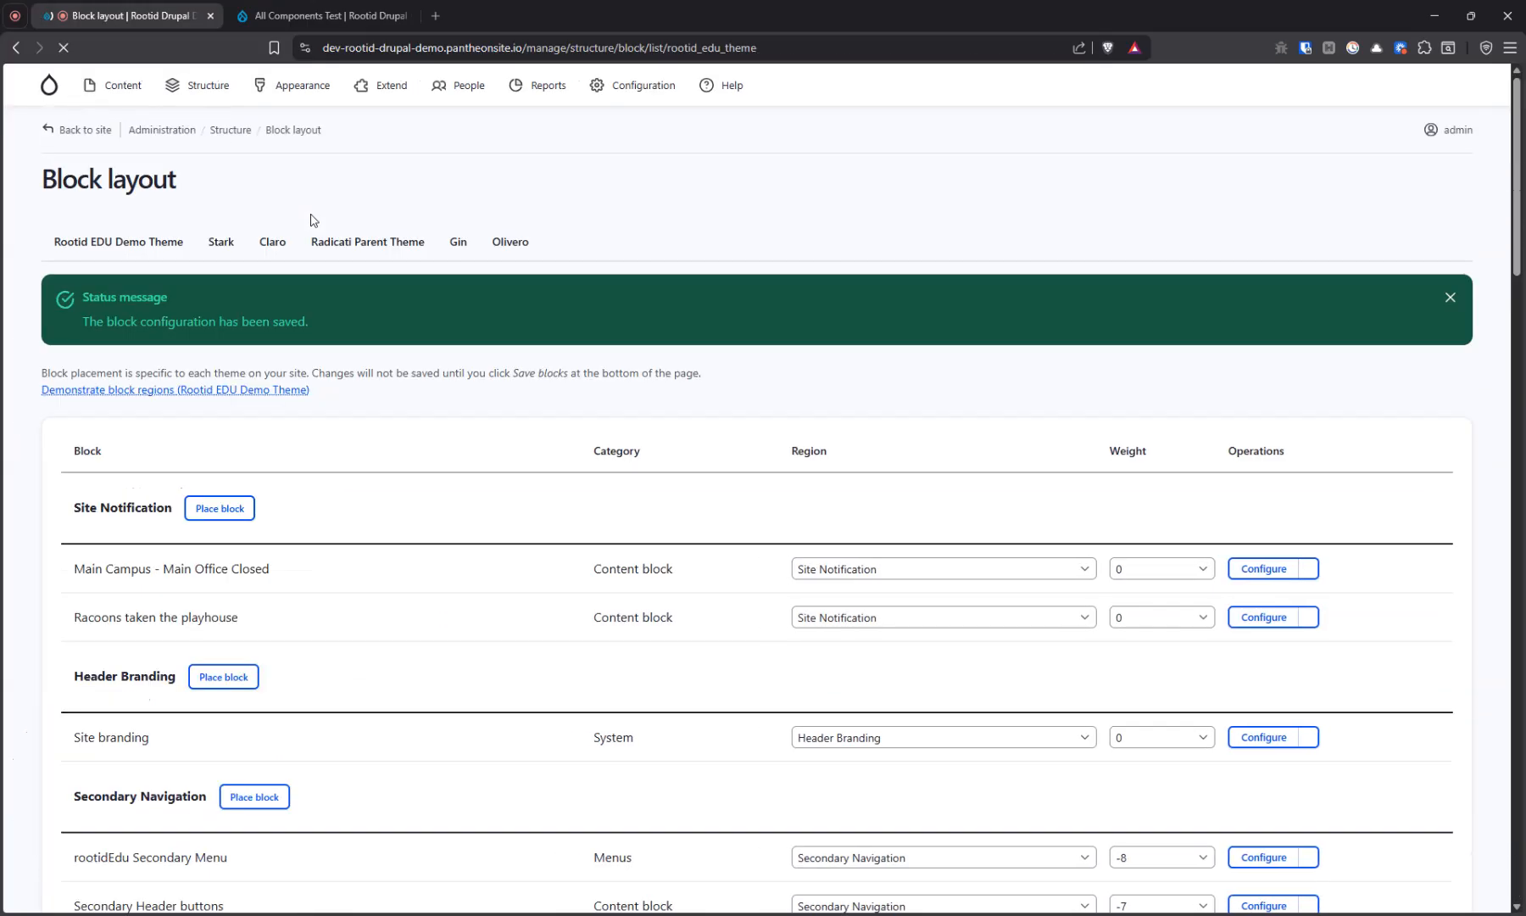
Reload the all components example page and dismiss its All Plays Cancelled Until Further Notice banner
click(317, 17)
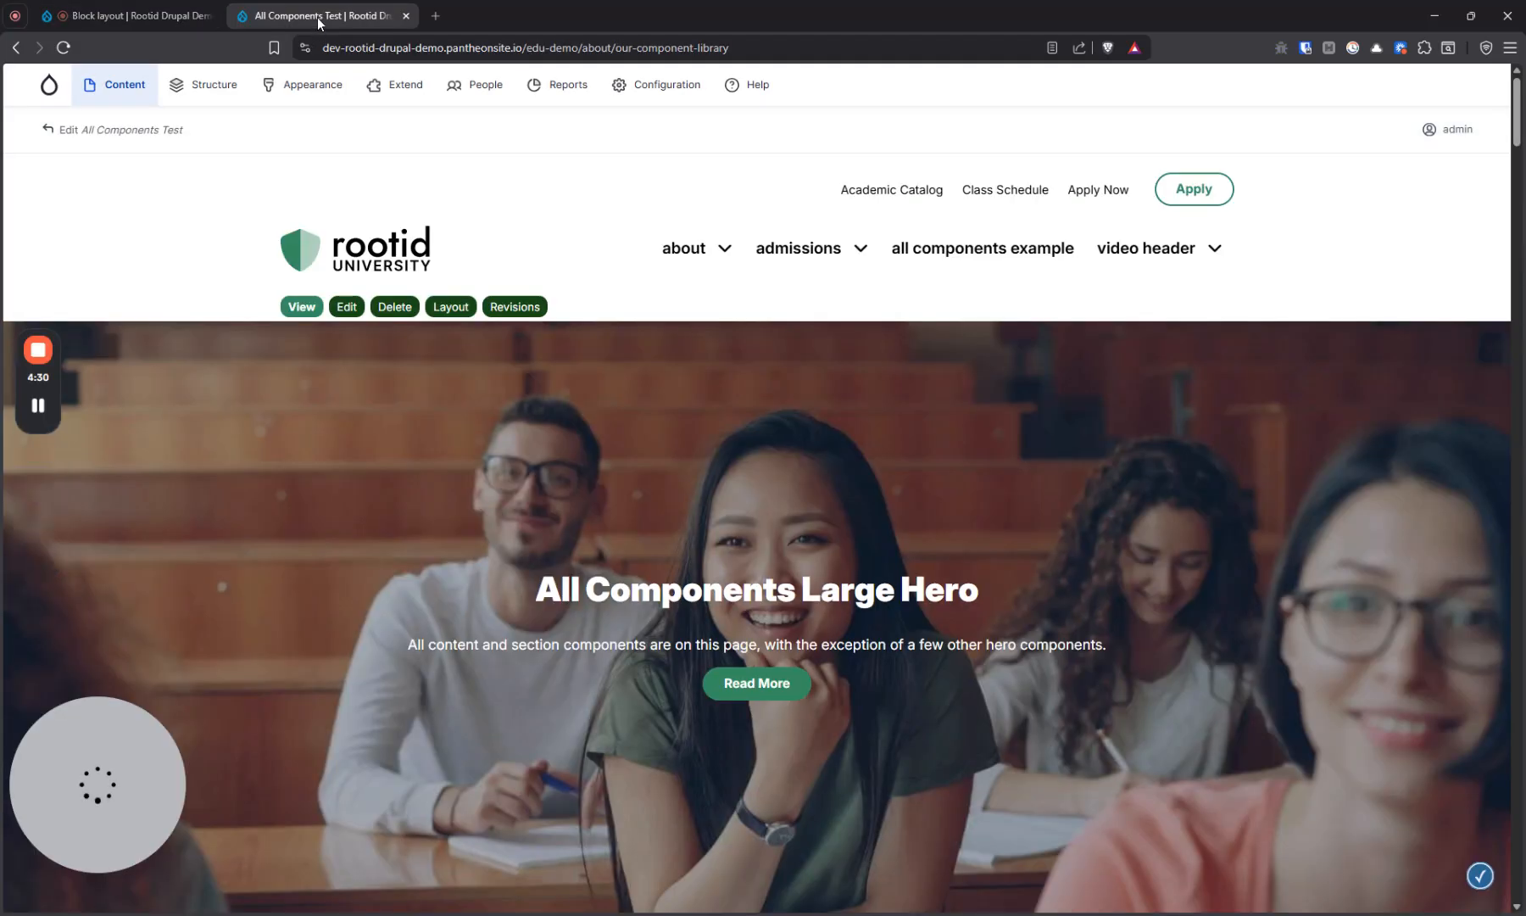
click(60, 49)
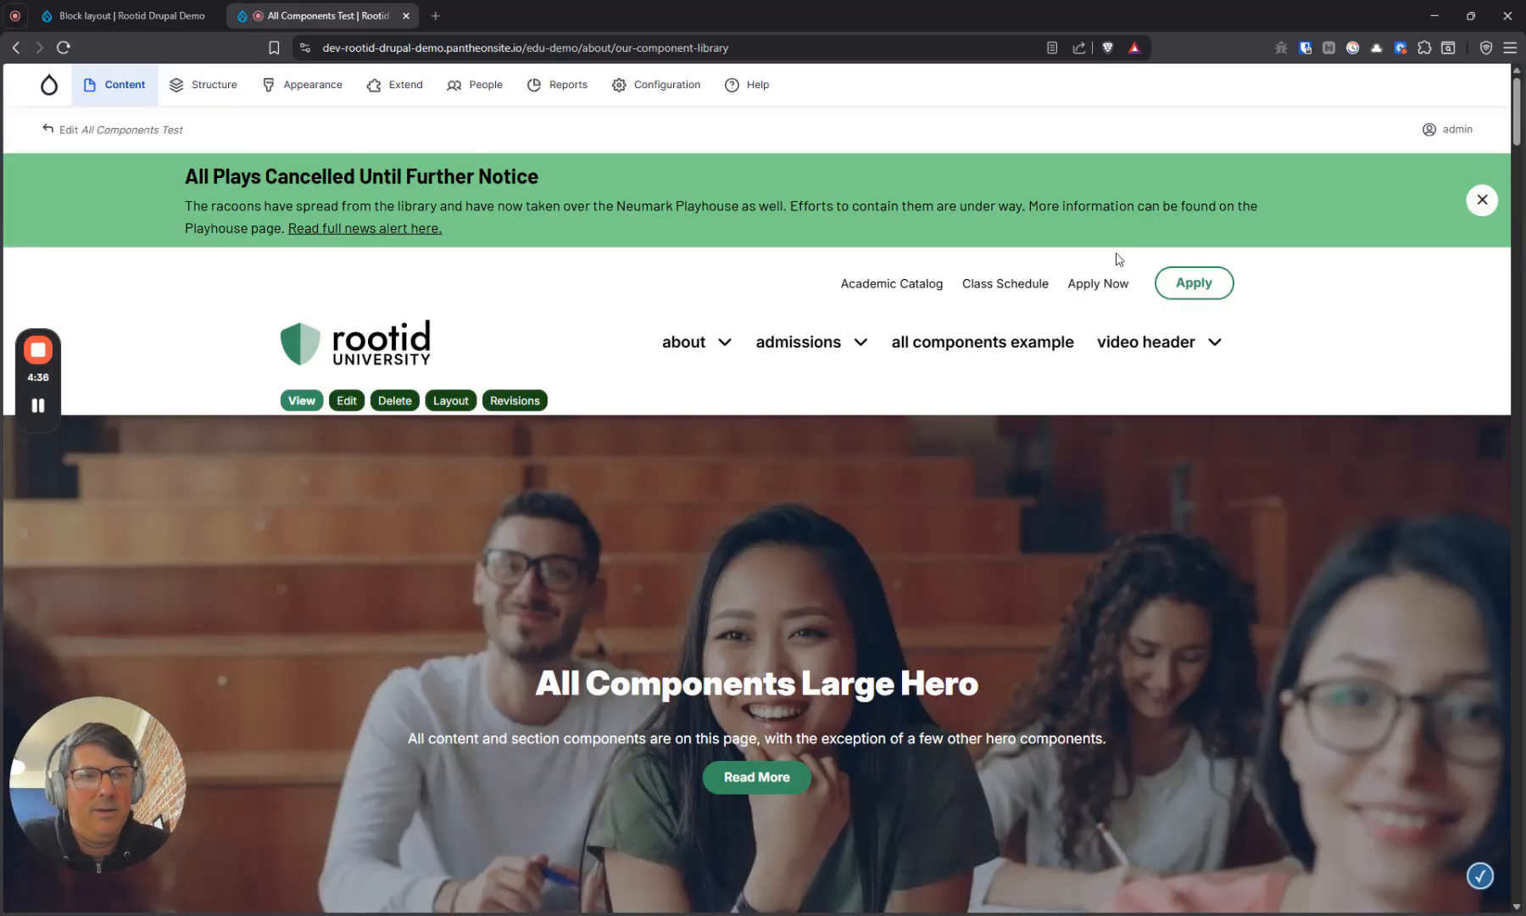
click(1482, 201)
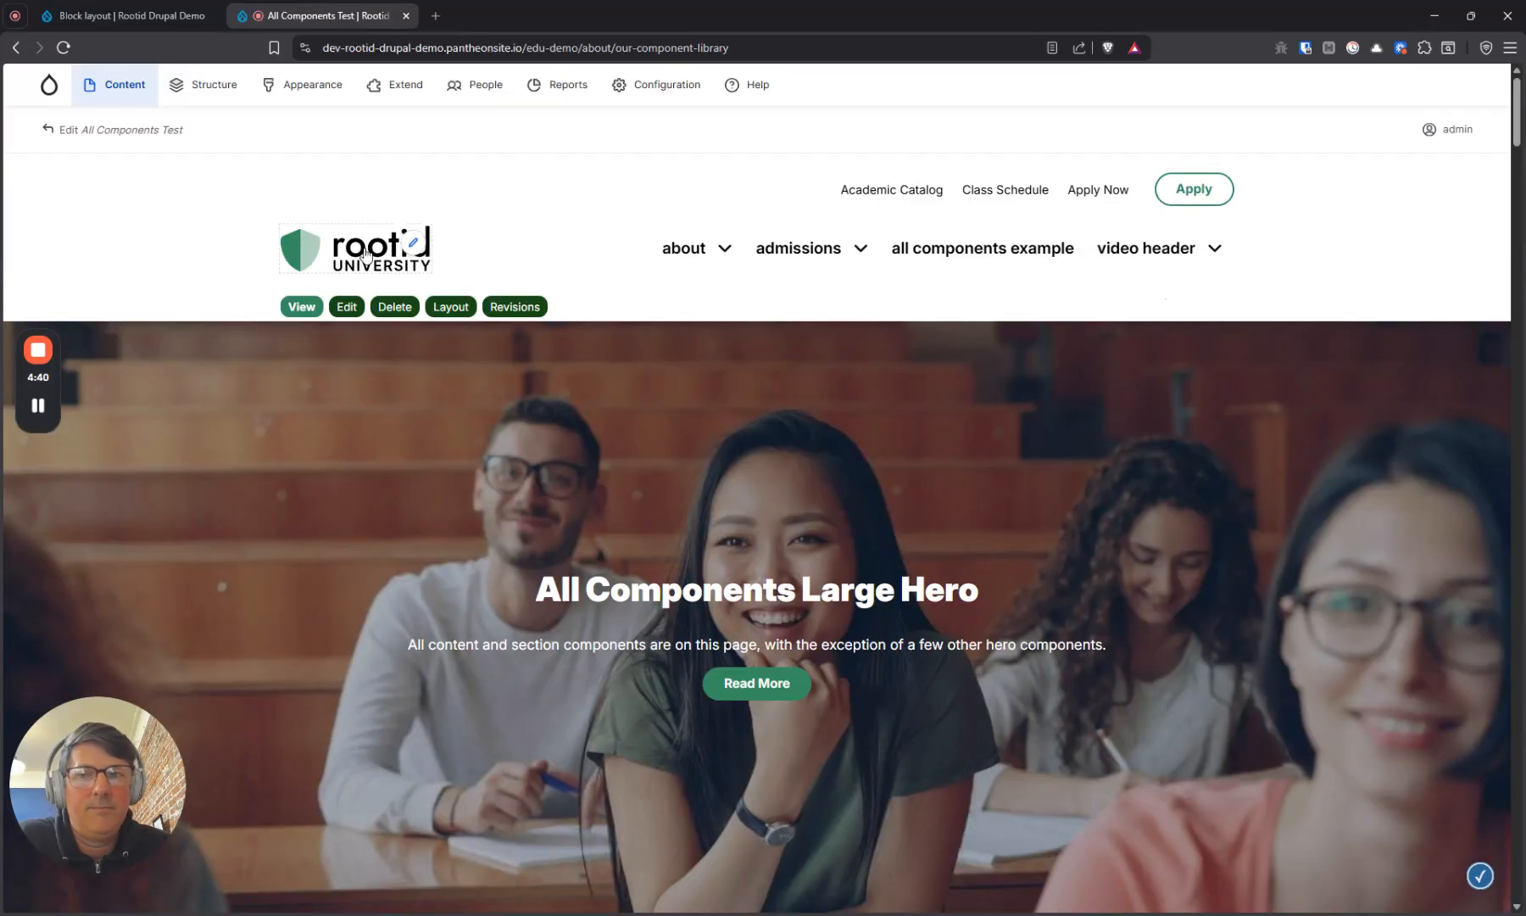
Dismiss the Main Office Closed notice on the front page and reload the page to check that it stays dismissed
click(322, 263)
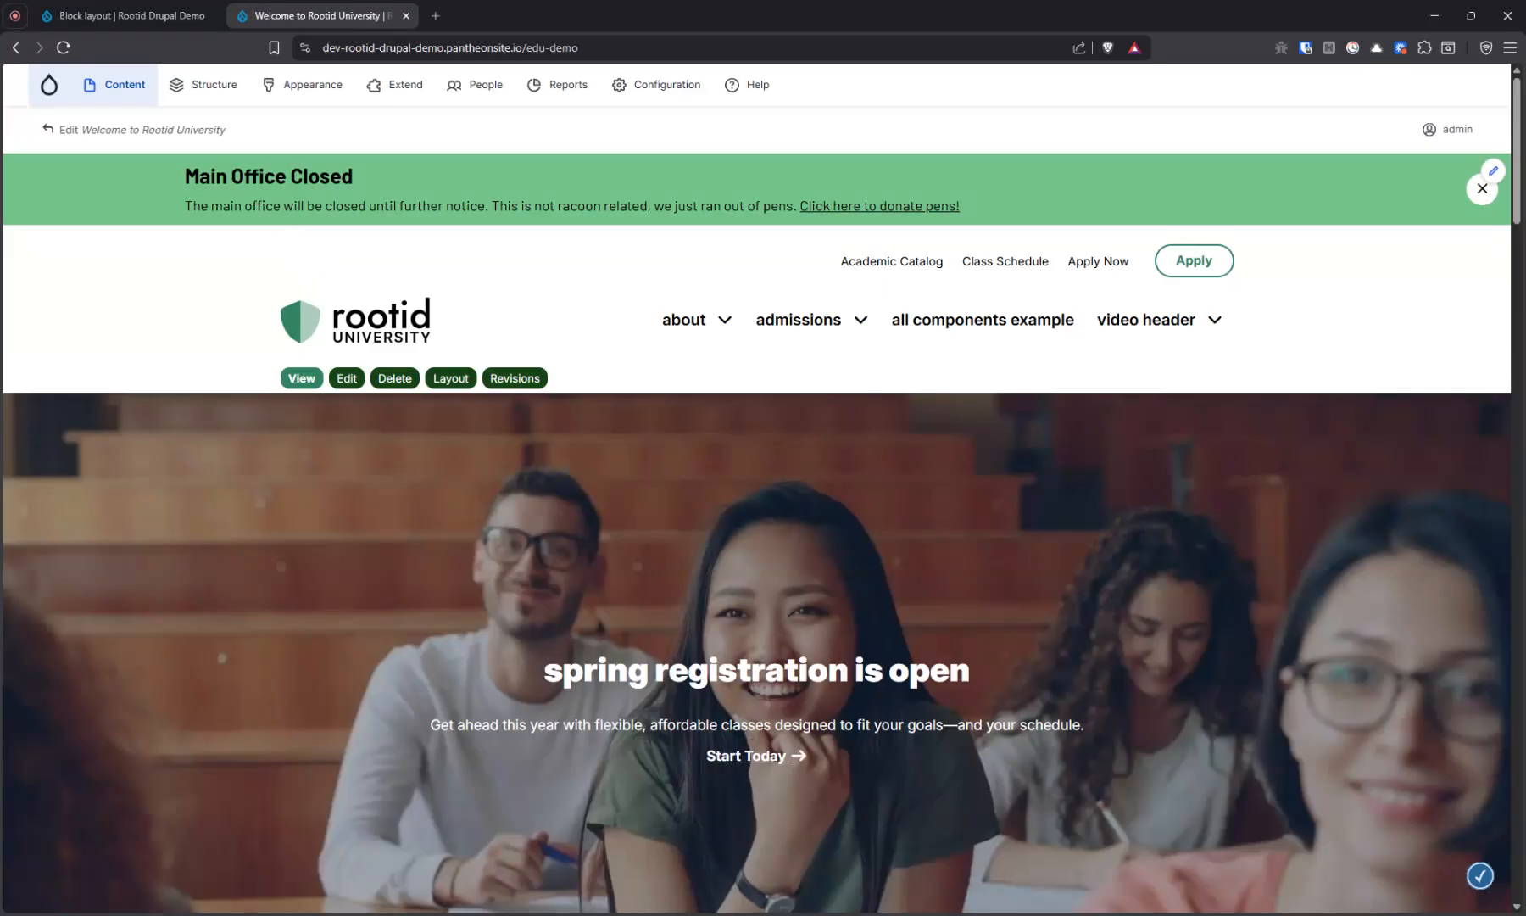
click(1481, 190)
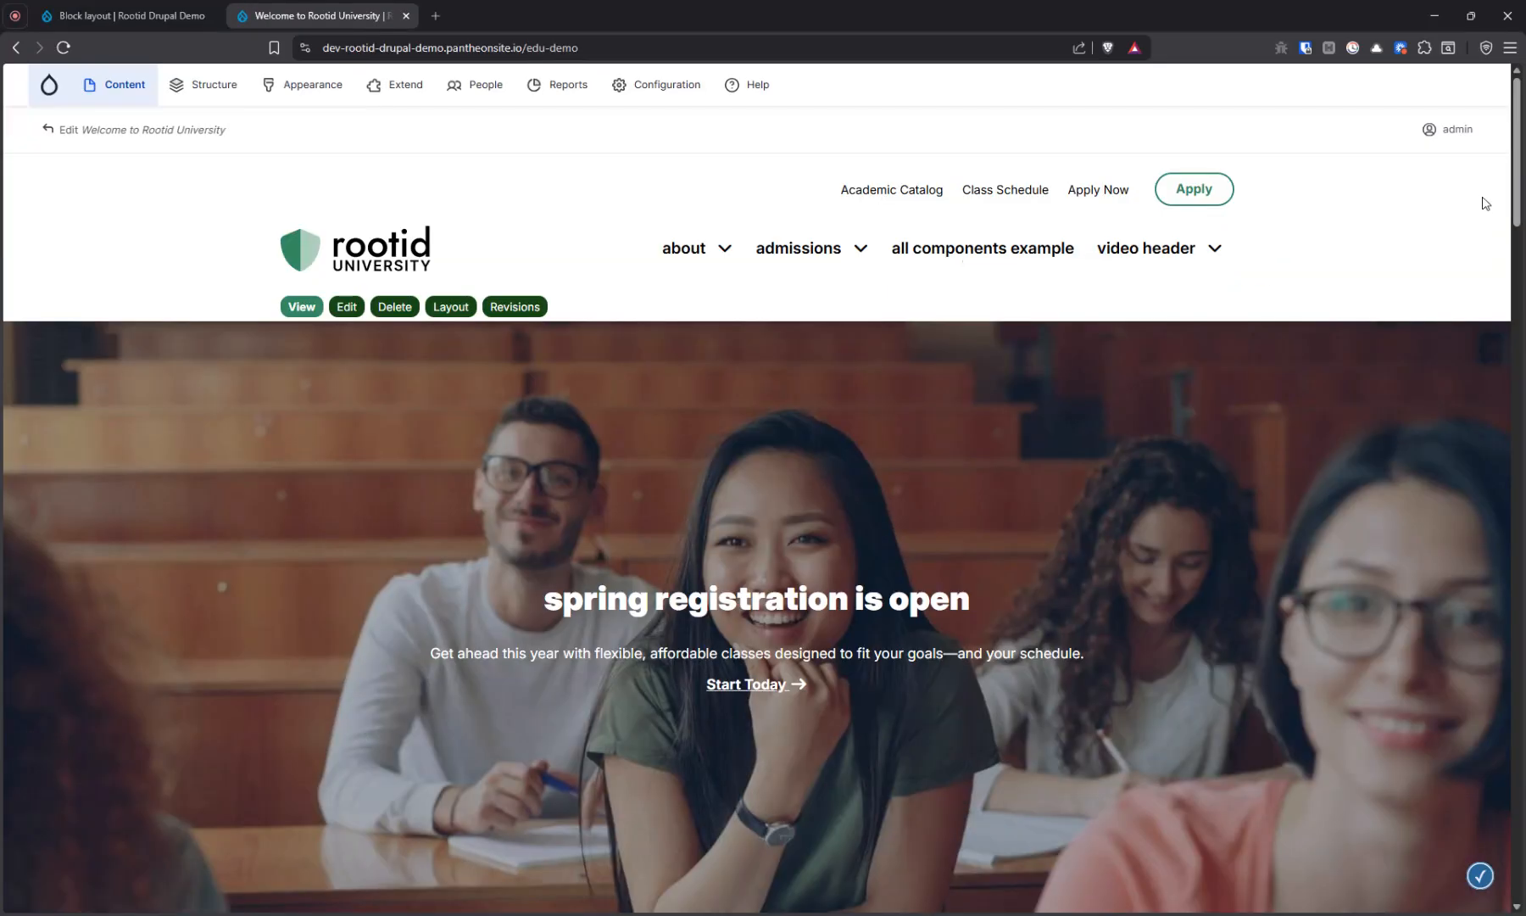
click(64, 49)
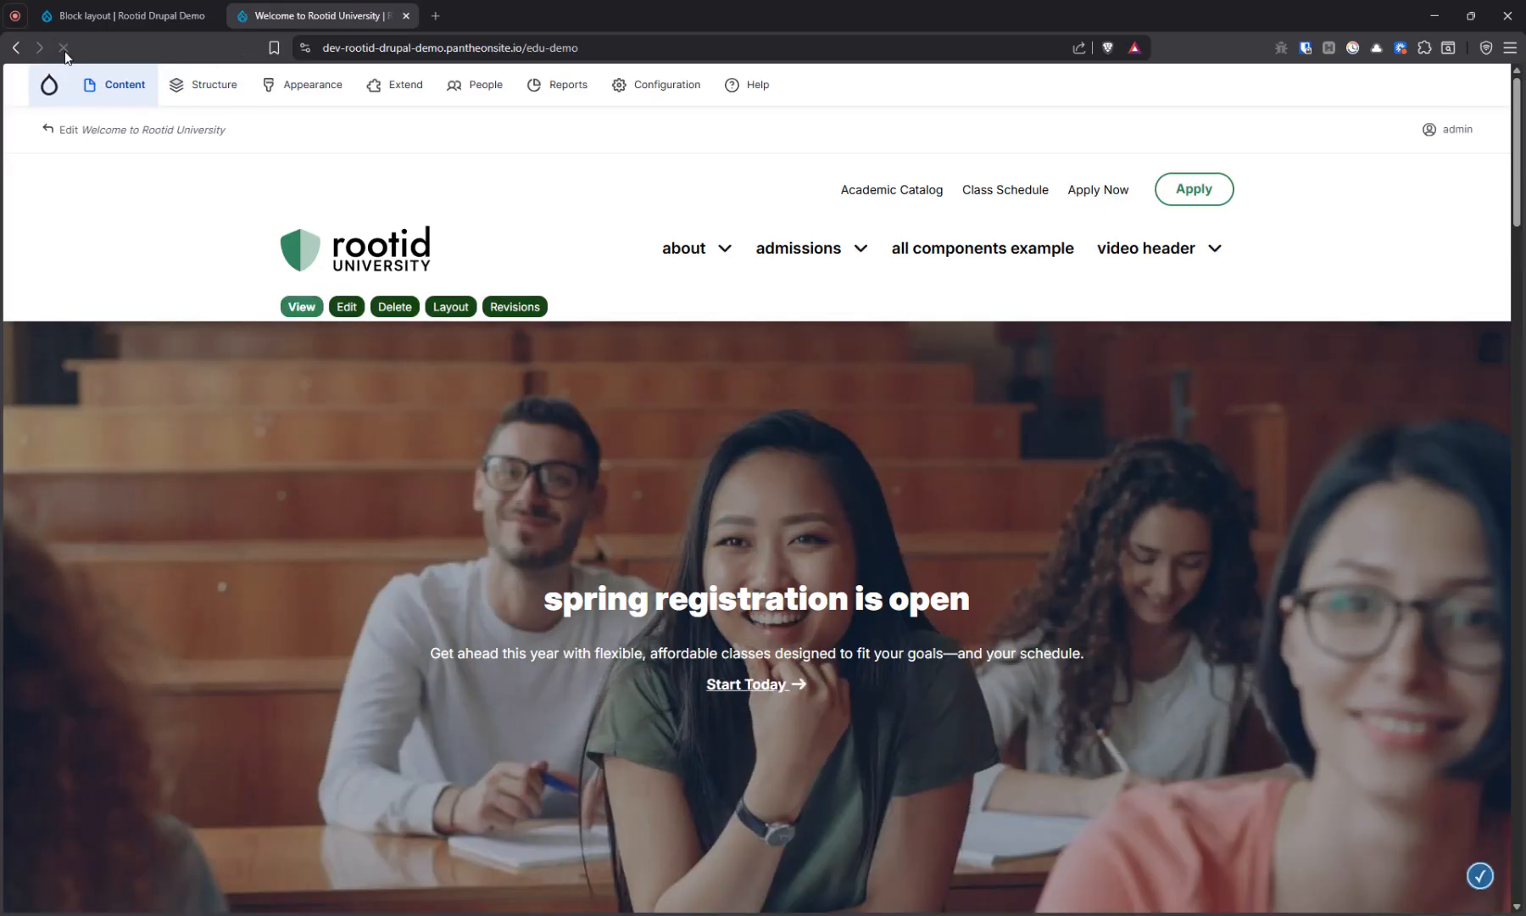
click(64, 51)
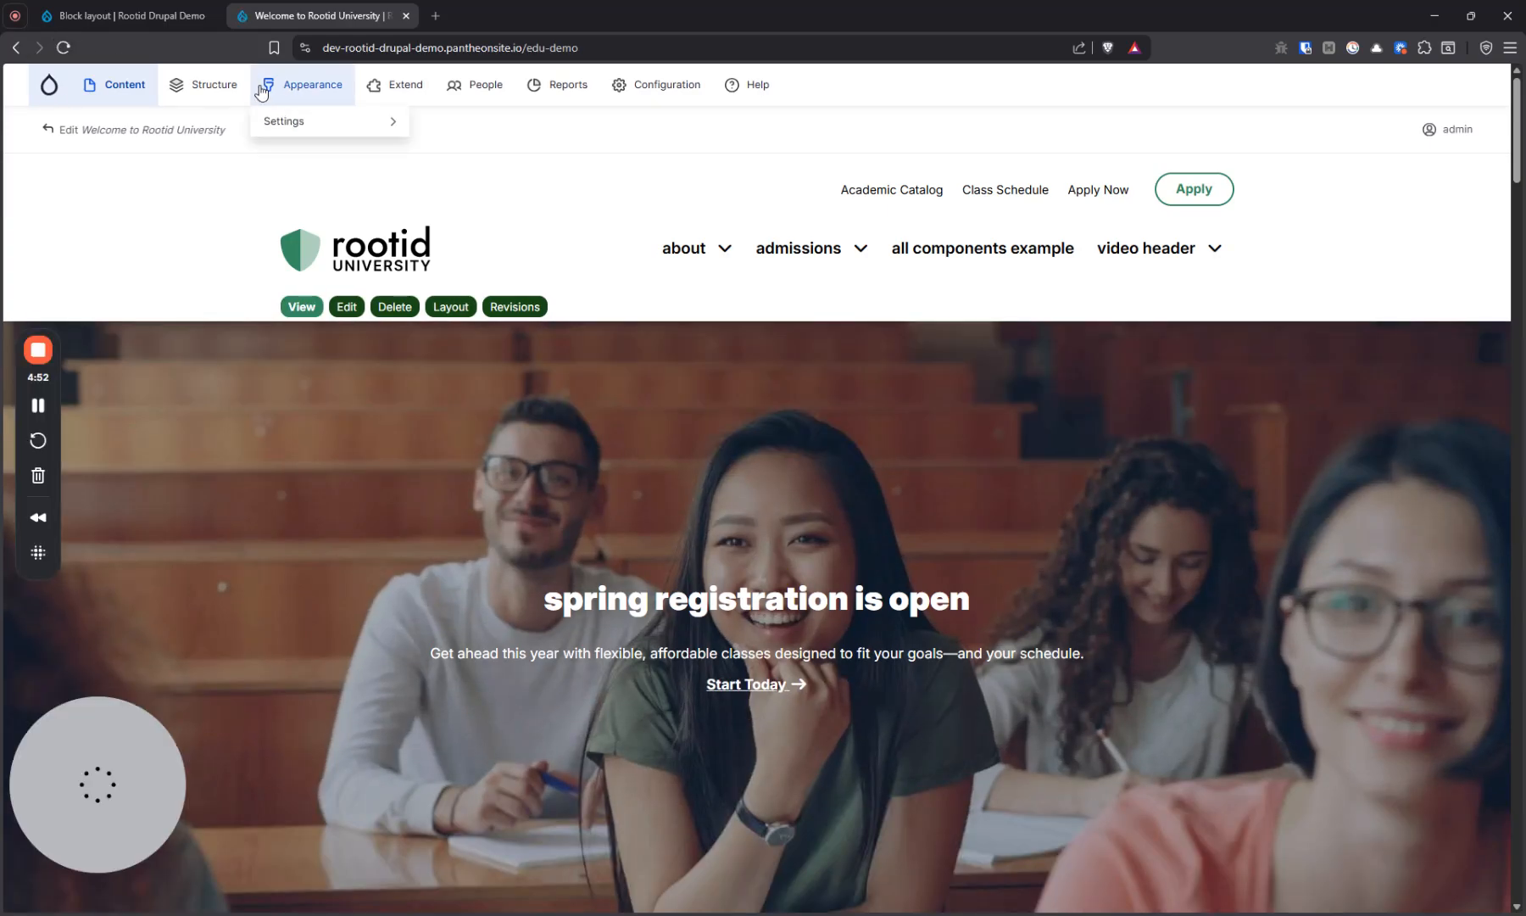
Disable the Racoons taken the playhouse and Main Campus - Main Office Closed blocks in the block layout
click(144, 15)
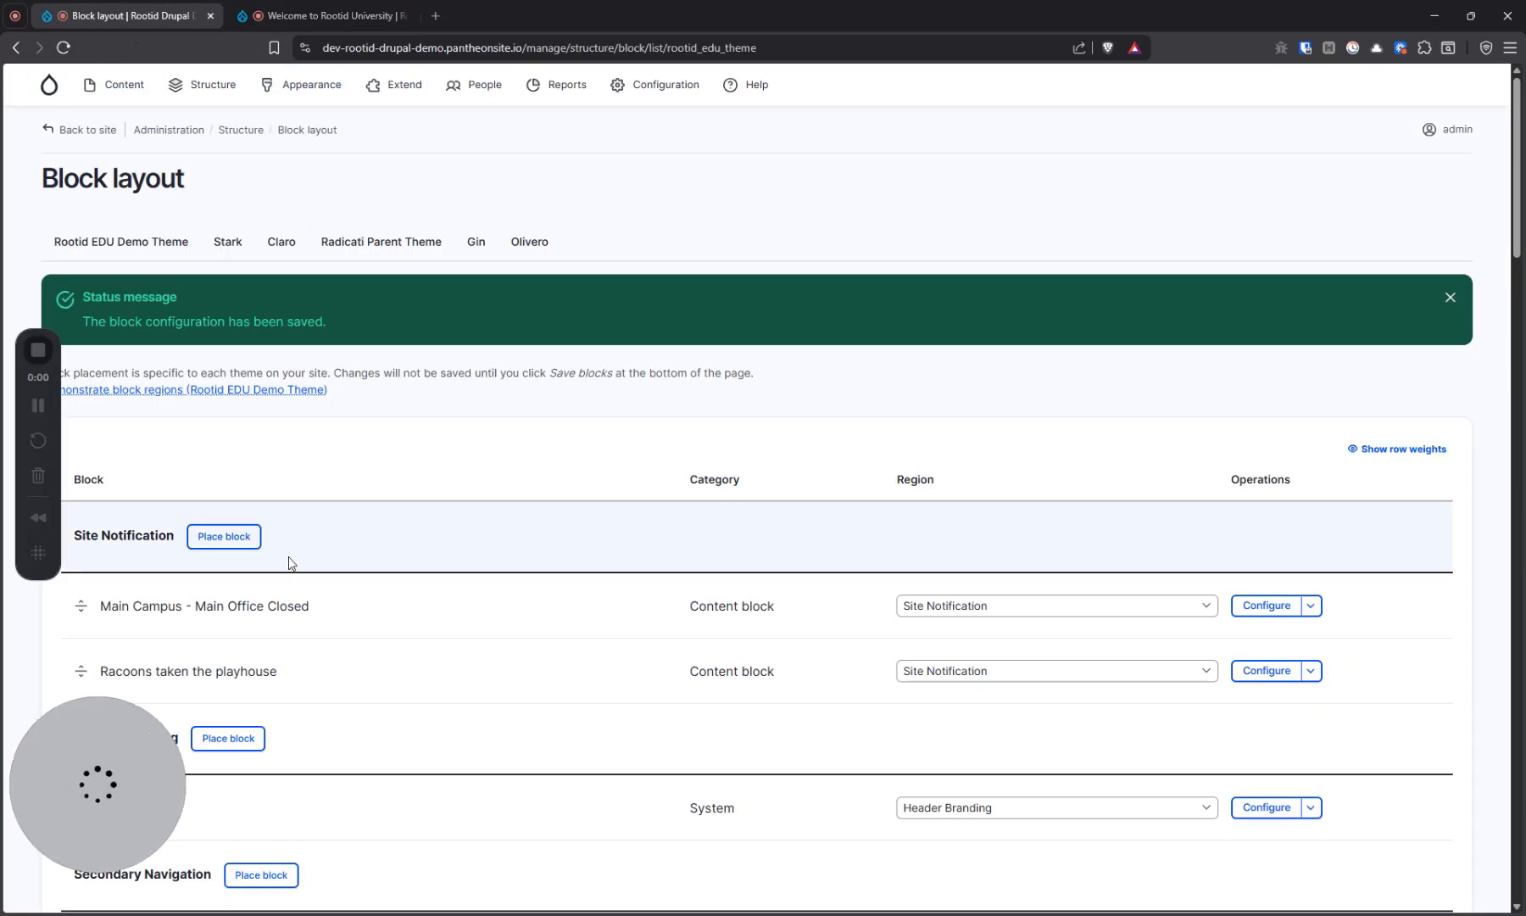
scroll(301, 537, down, 2)
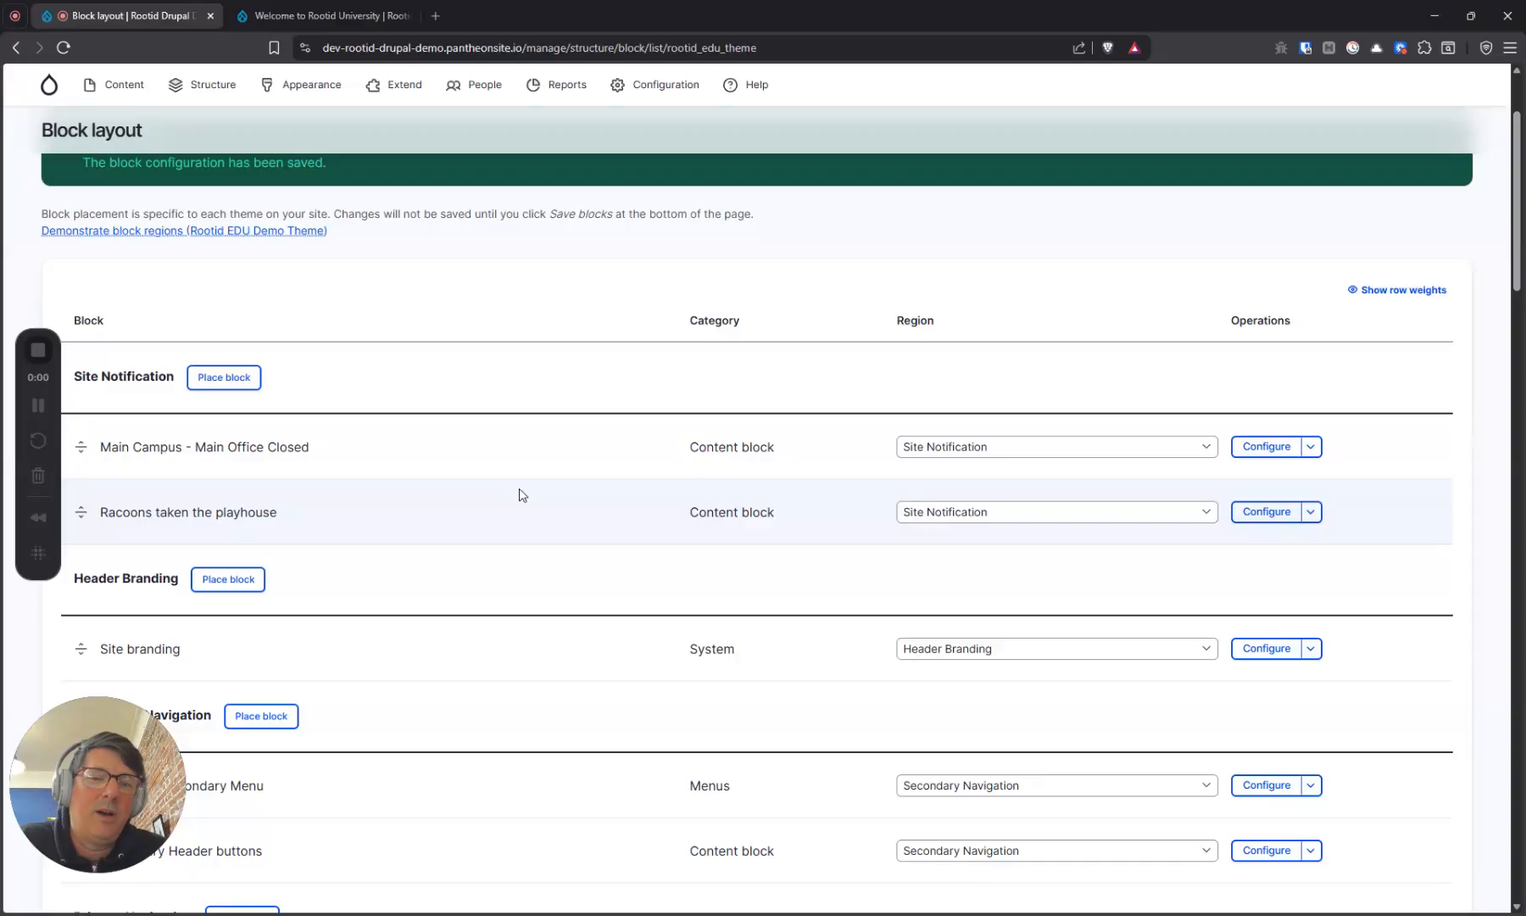
click(1311, 512)
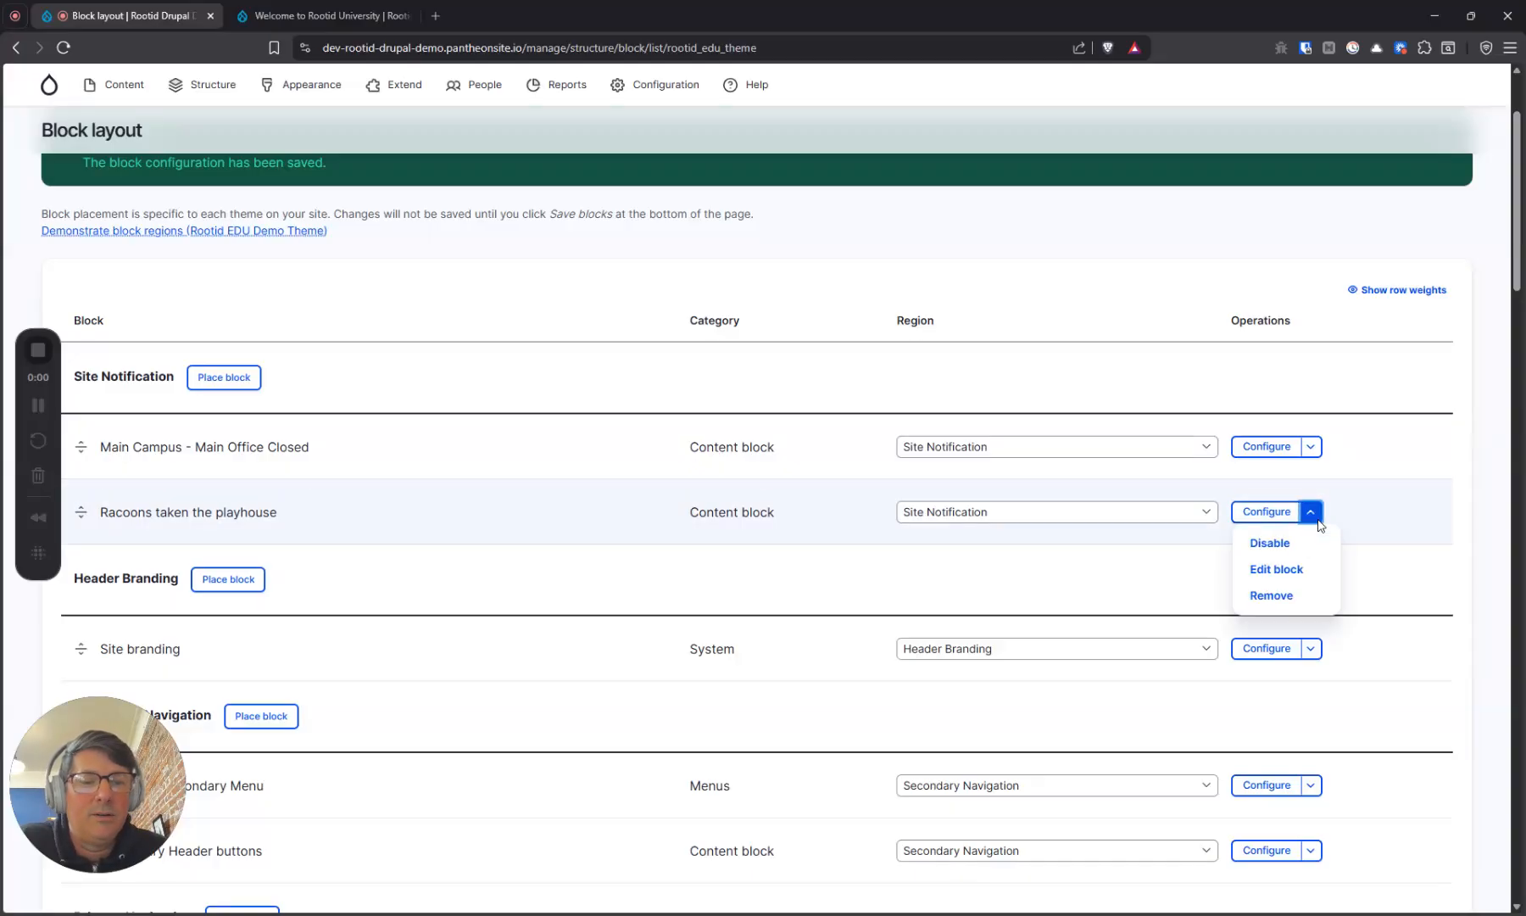
click(1294, 551)
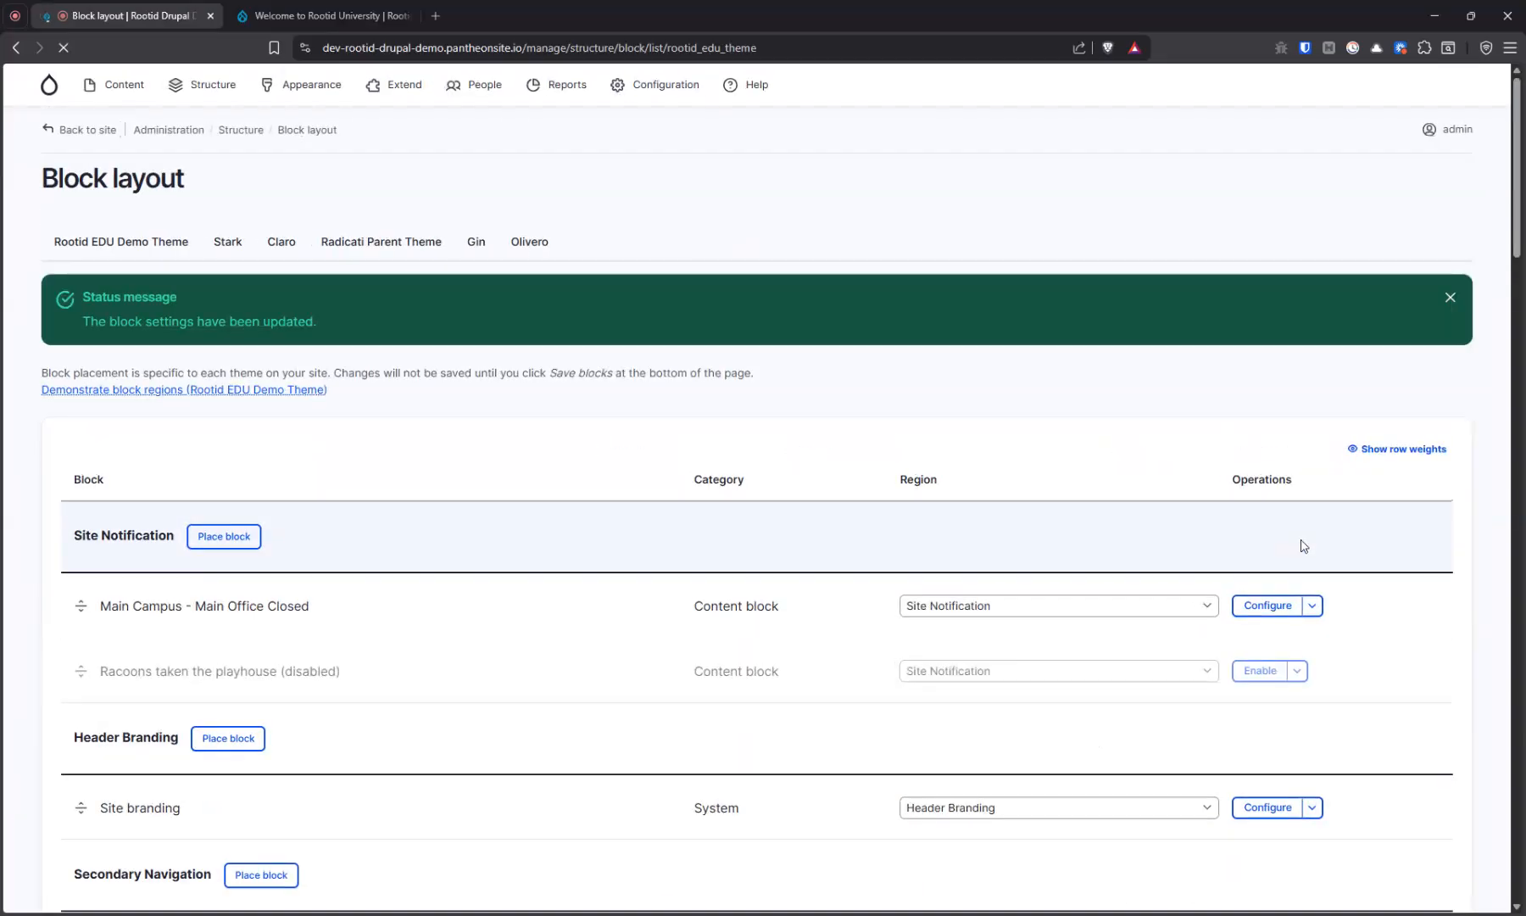
click(1312, 605)
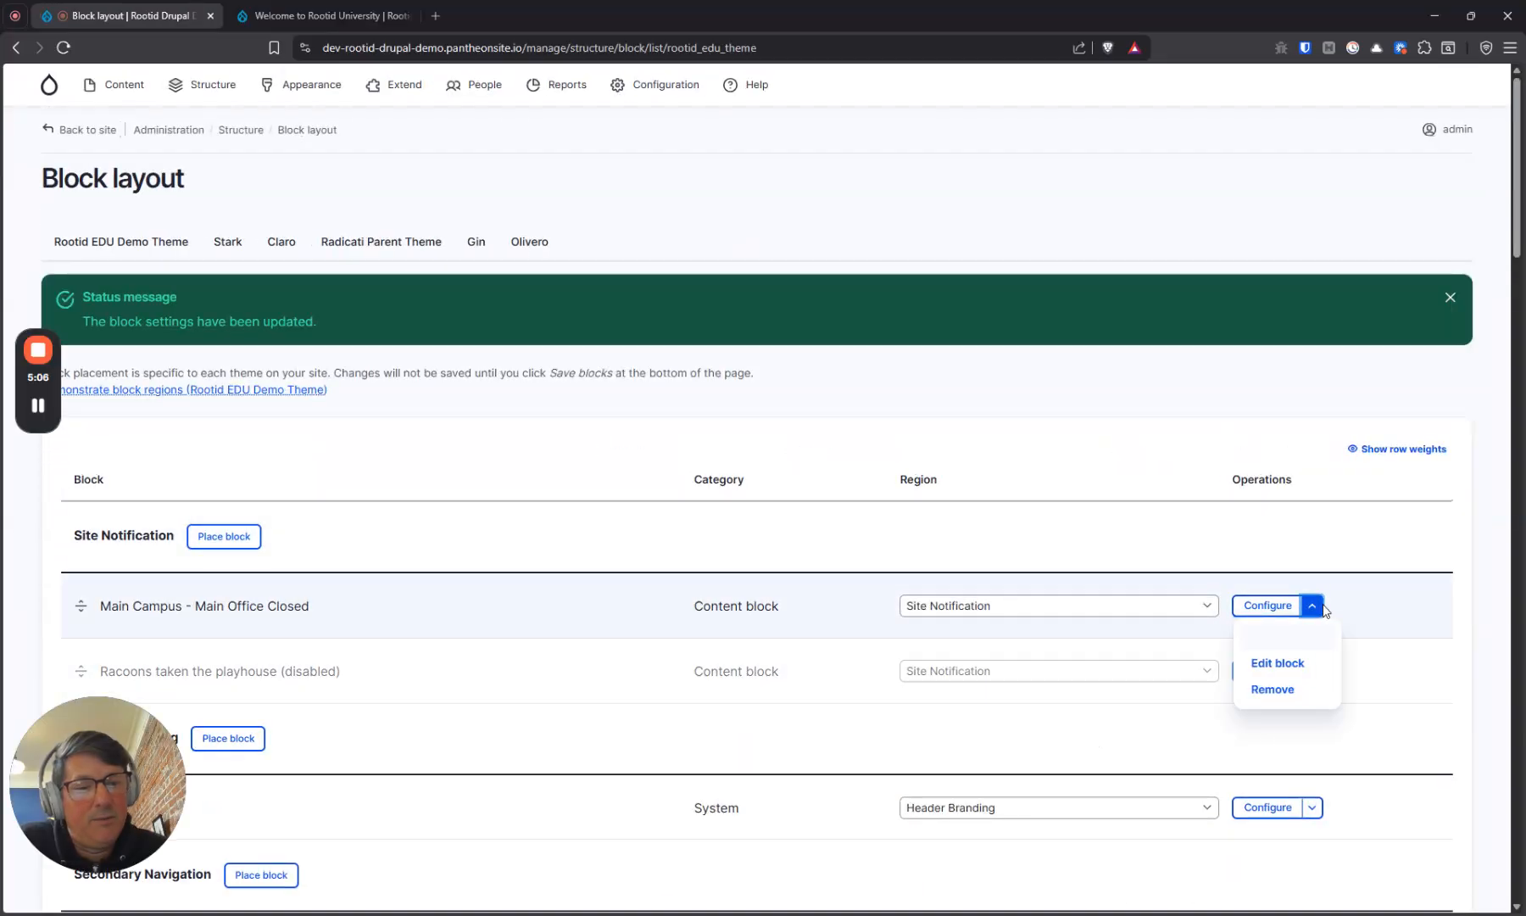
click(1306, 645)
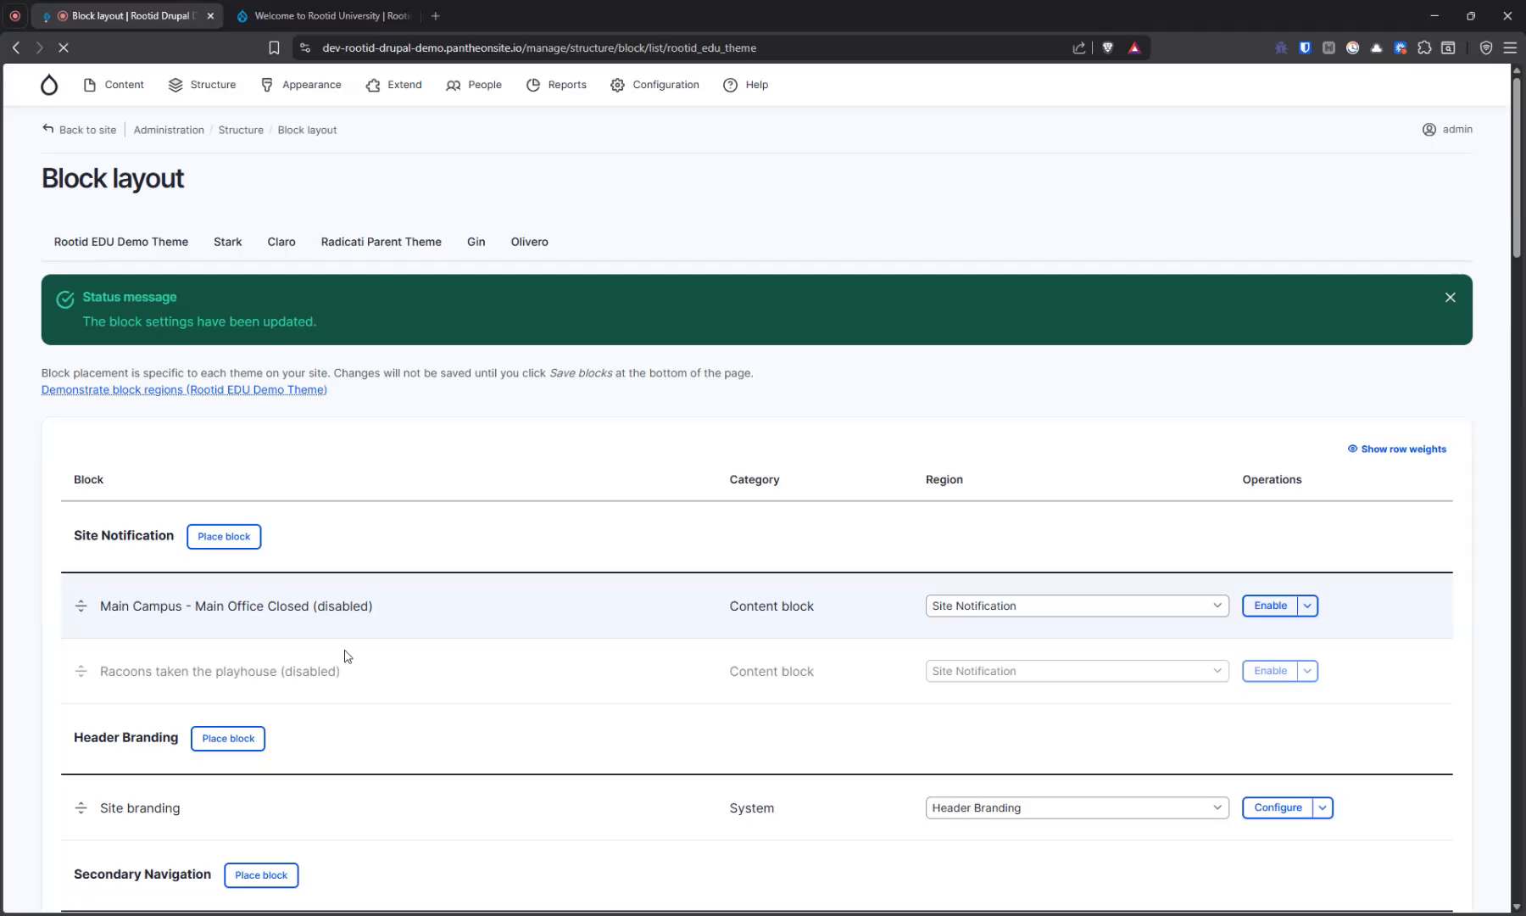